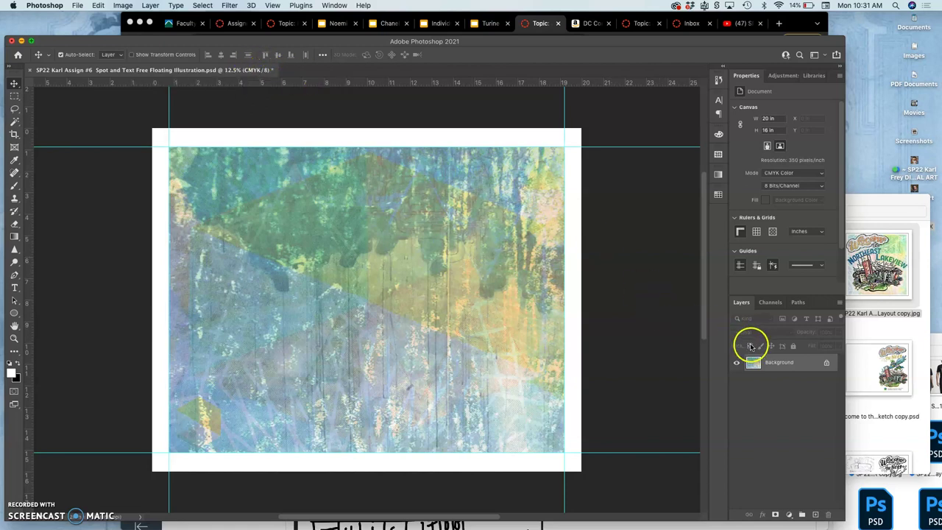
Step: Select the Background layer and bring up the Channels panel
left_click(776, 362)
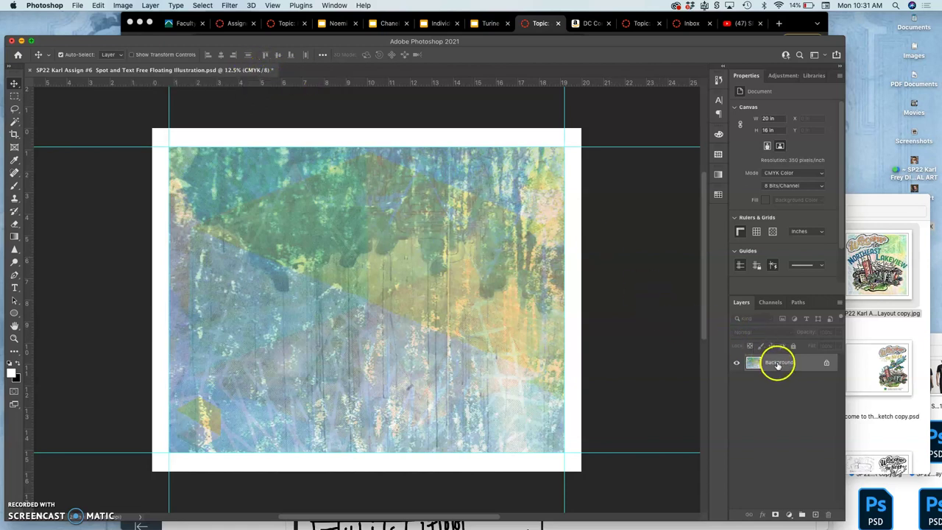
left_click(770, 303)
left_click(769, 301)
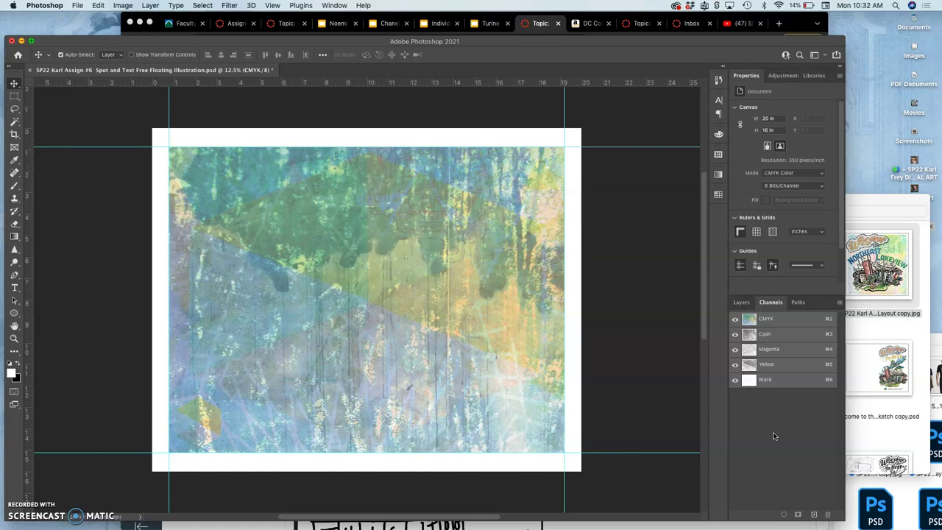
left_click(772, 301)
left_click(772, 303)
Step: Hide the Cyan, Magenta and Yellow channels, leaving only Black visible
left_click(734, 335)
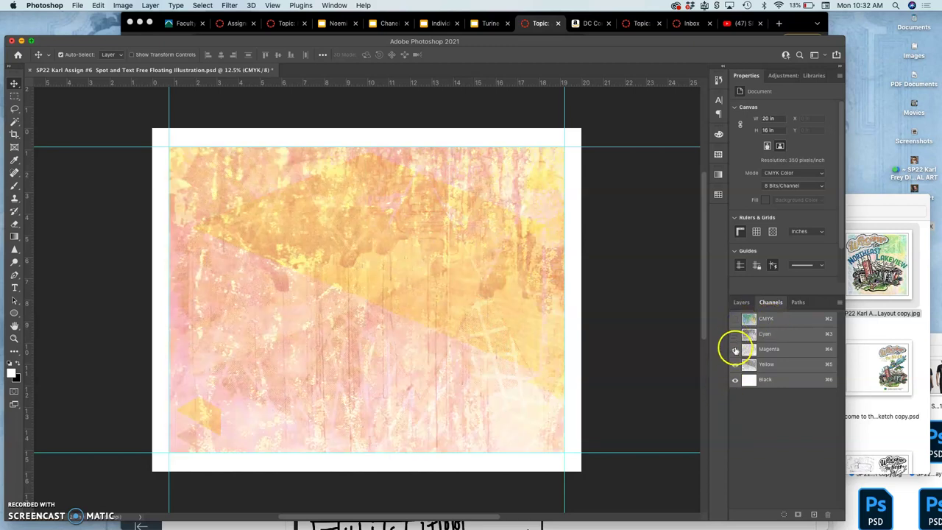
left_click(734, 349)
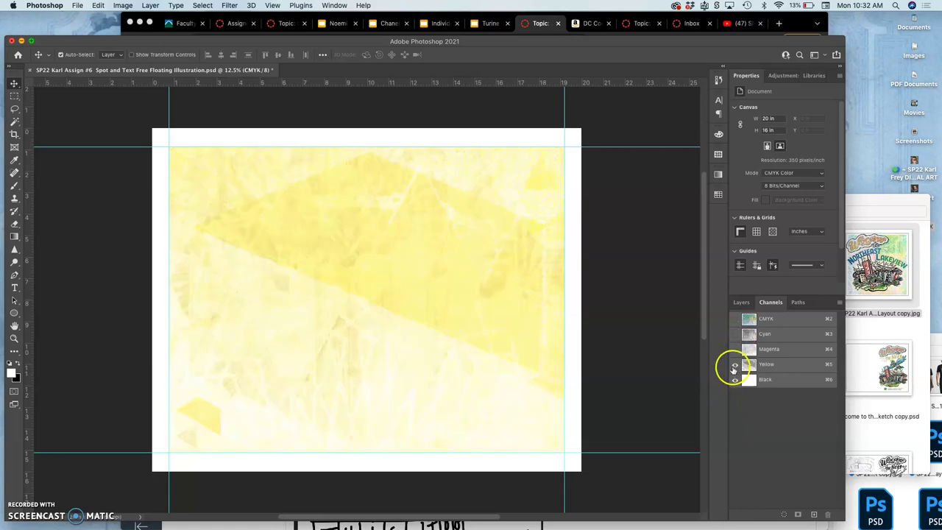
left_click(733, 365)
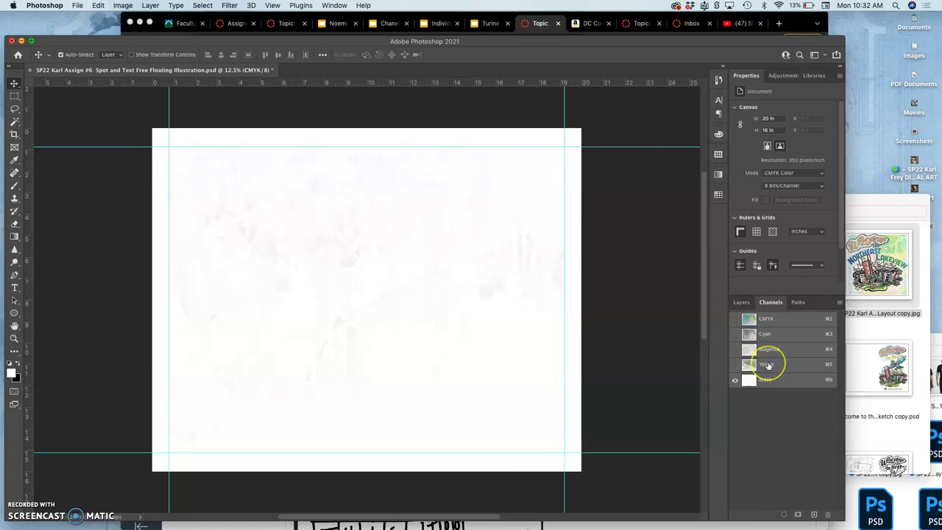
Step: Zoom in on the Black plate and pan around its halftone dots
key("super+equal")
key("super+equal")
key("super+equal")
key("super+equal")
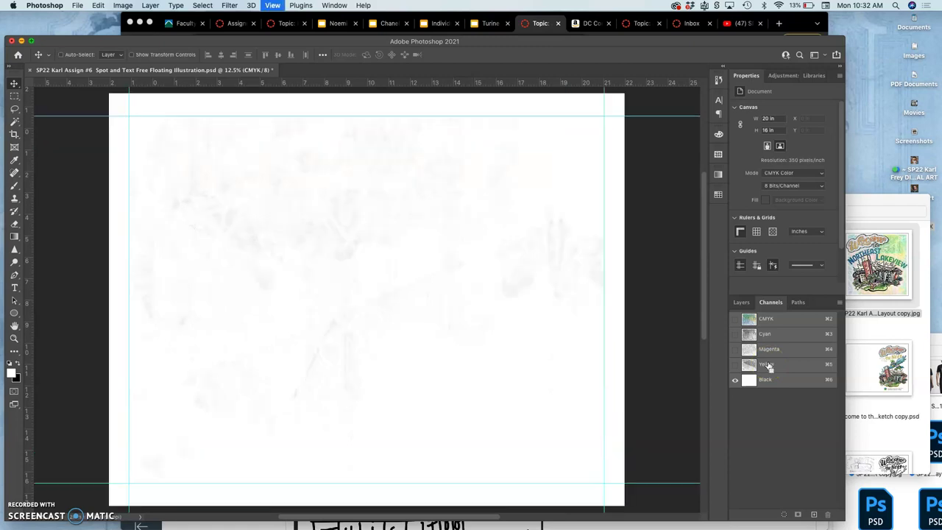
key("super+equal")
key("super+equal")
key("super+equal")
key("super+equal")
key("super+equal")
left_click(427, 424)
scroll(433, 427, "down", 5)
scroll(432, 427, "left", 5)
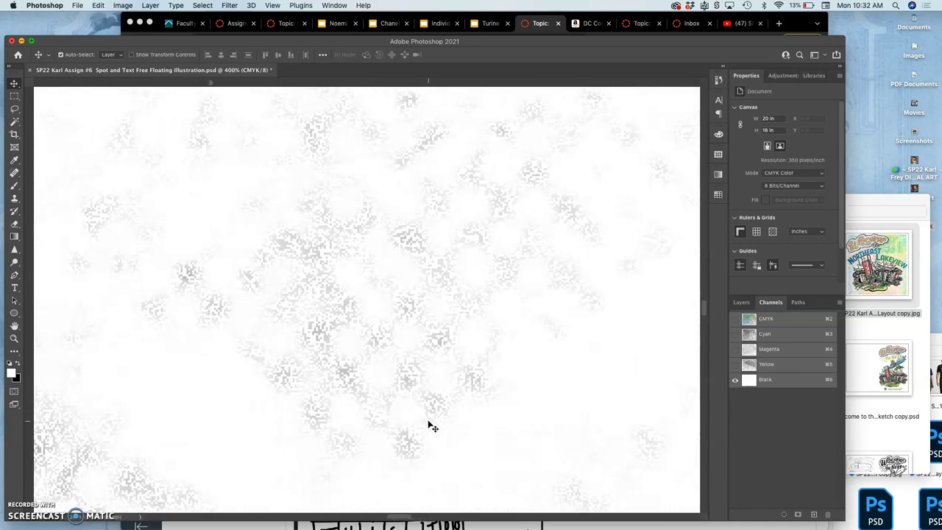
scroll(432, 427, "left", 3)
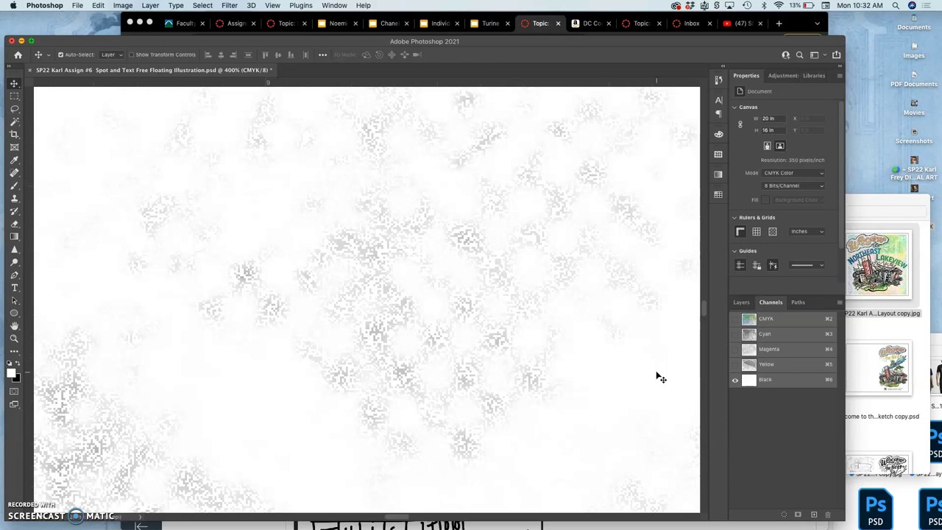
scroll(660, 378, "down", 5)
scroll(660, 377, "down", 5)
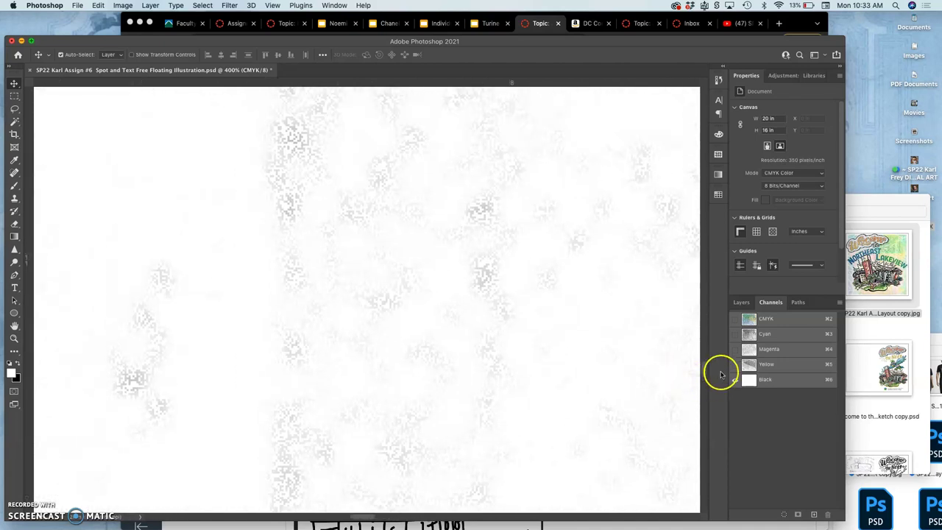
Step: Show the Yellow channel alongside Black, then zoom back out to the whole page
left_click(734, 365)
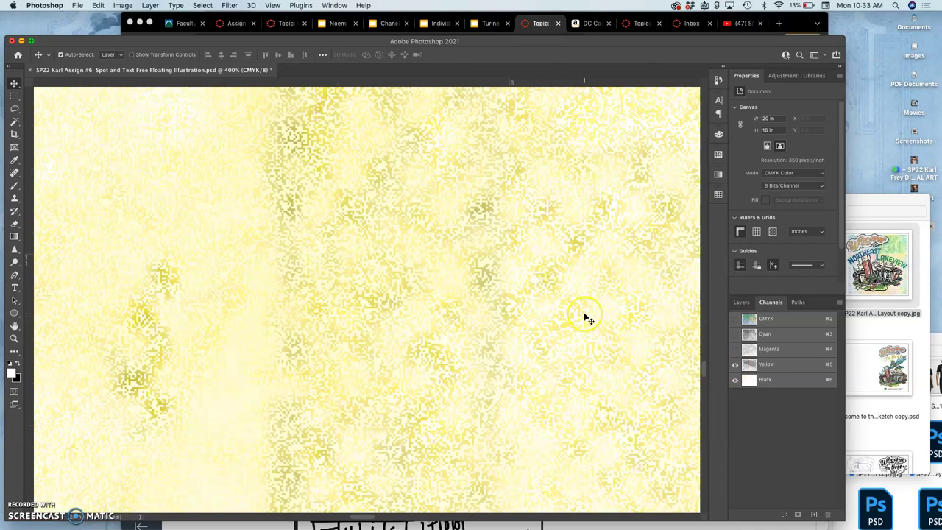
scroll(586, 318, "right", 2)
scroll(587, 318, "right", 5)
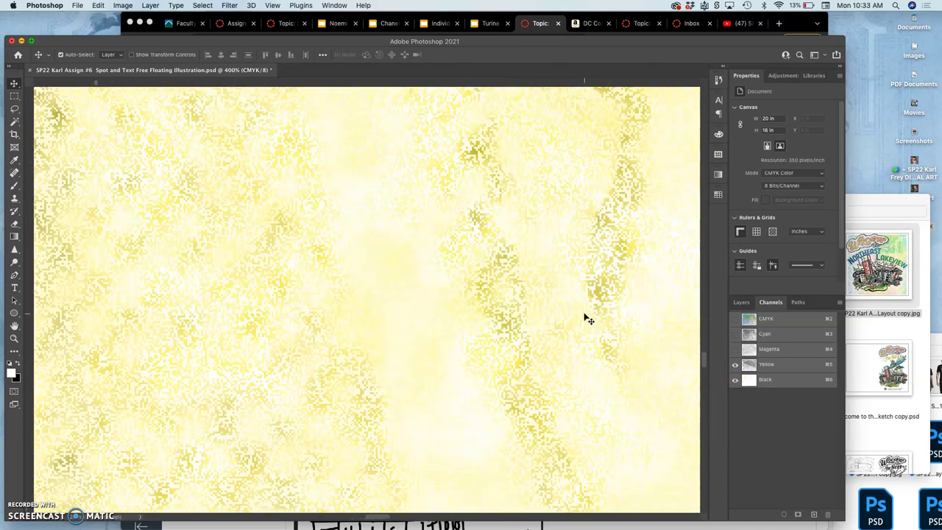
scroll(587, 318, "right", 5)
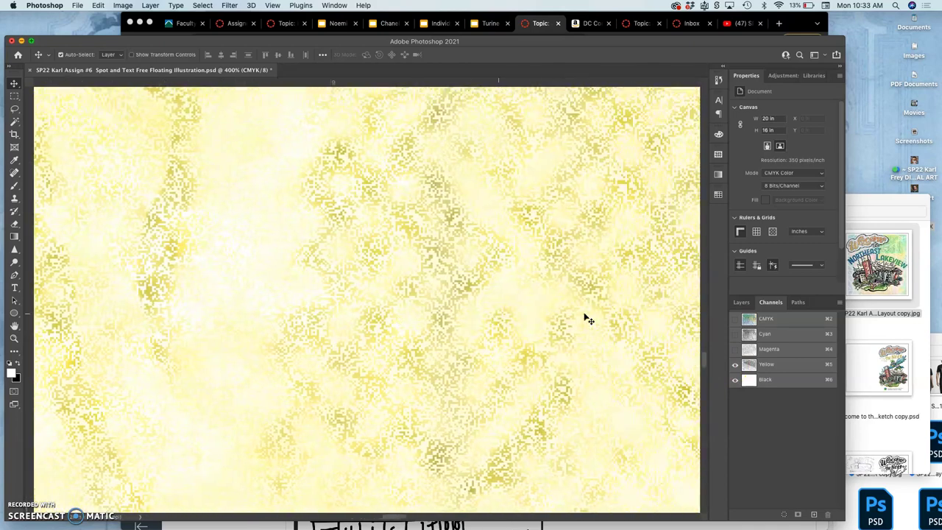
scroll(587, 318, "right", 5)
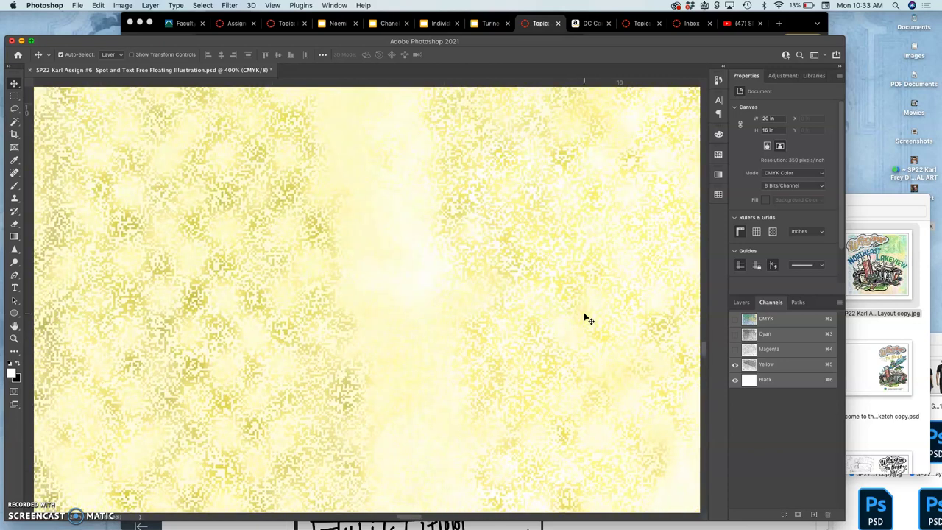
key("super+minus")
key("super+minus")
key("super+minus")
key("super+minus")
key("super+minus")
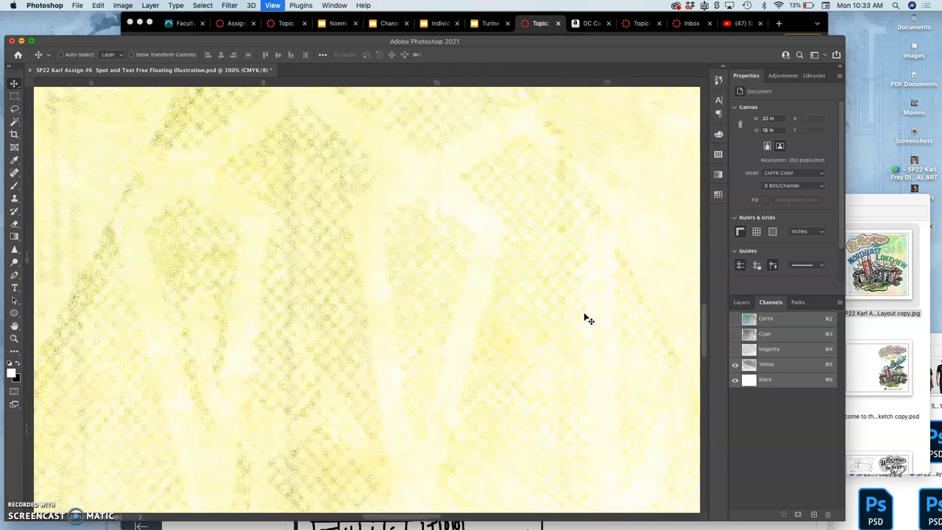
key("super+minus")
key("super+minus")
key("super+minus")
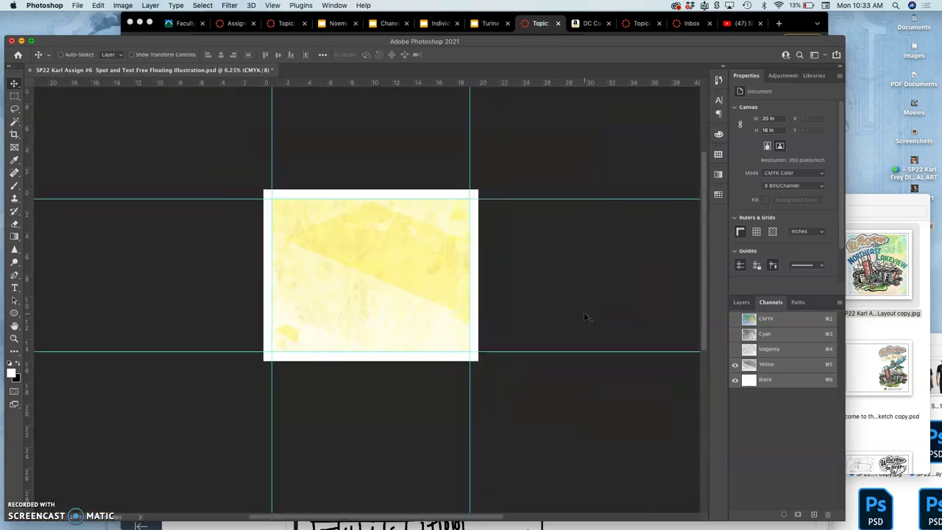
key("super+plus")
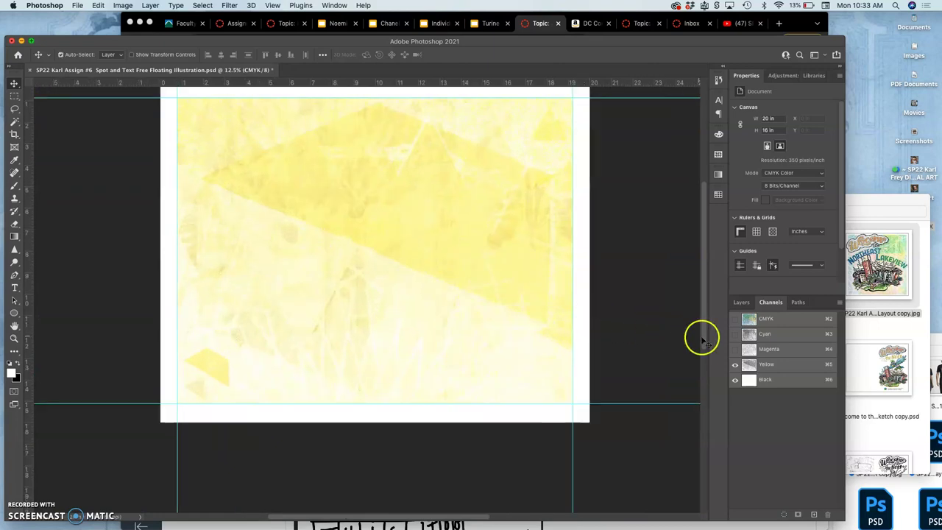
Step: Show Magenta and Cyan too, zooming in to inspect the combined dots of all four plates
left_click(733, 350)
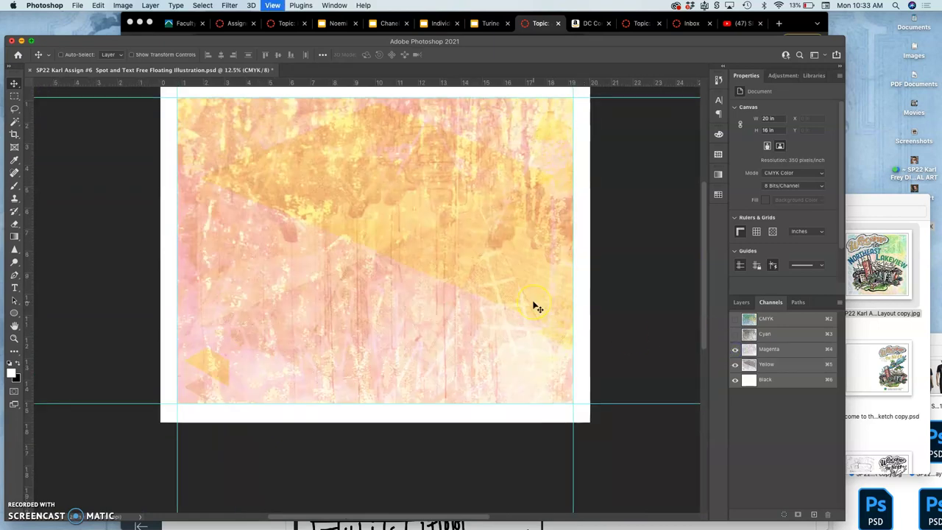
key("super+plus")
key("super+plus")
key("super+plus")
key("super+plus")
key("super+plus")
key("super+plus")
key("super+plus")
key("super+plus")
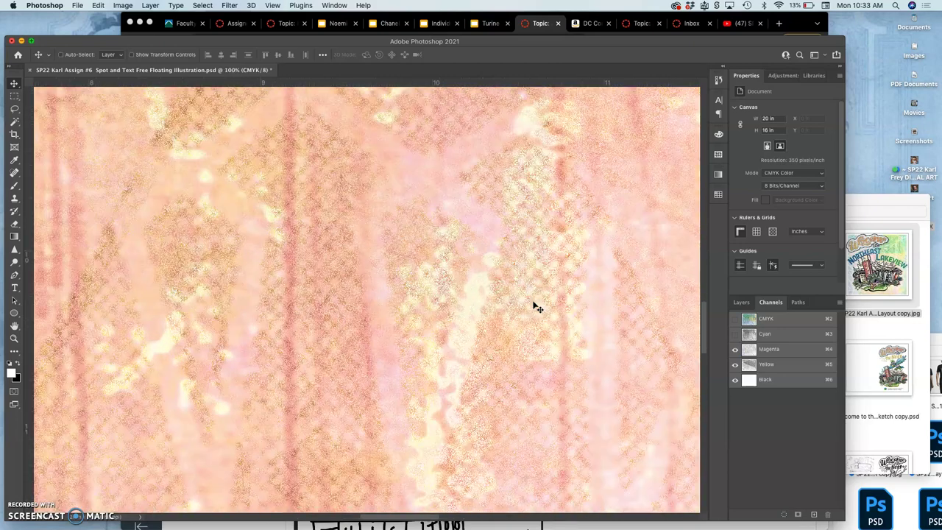
left_click(526, 275)
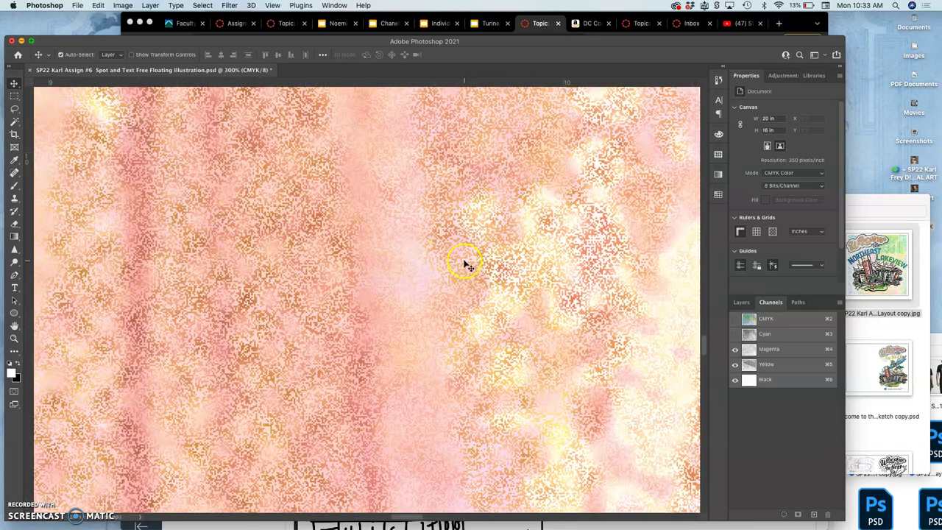
left_click(734, 335)
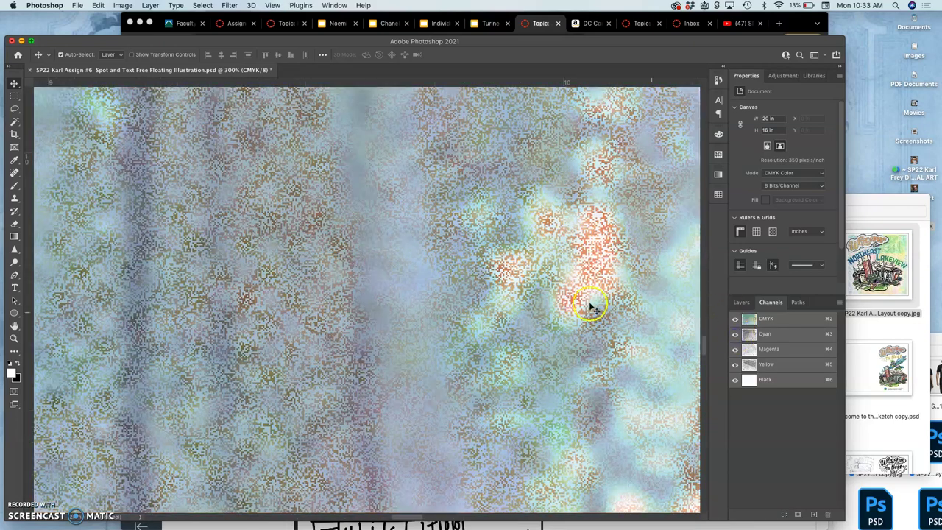
key("super+minus")
key("super+minus")
key("super+minus")
key("super+minus")
key("super+minus")
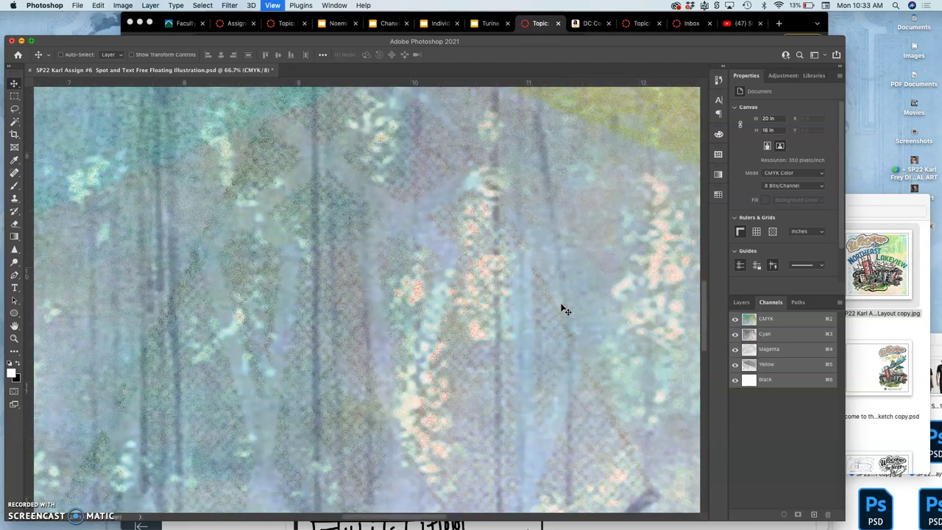
key("super+minus")
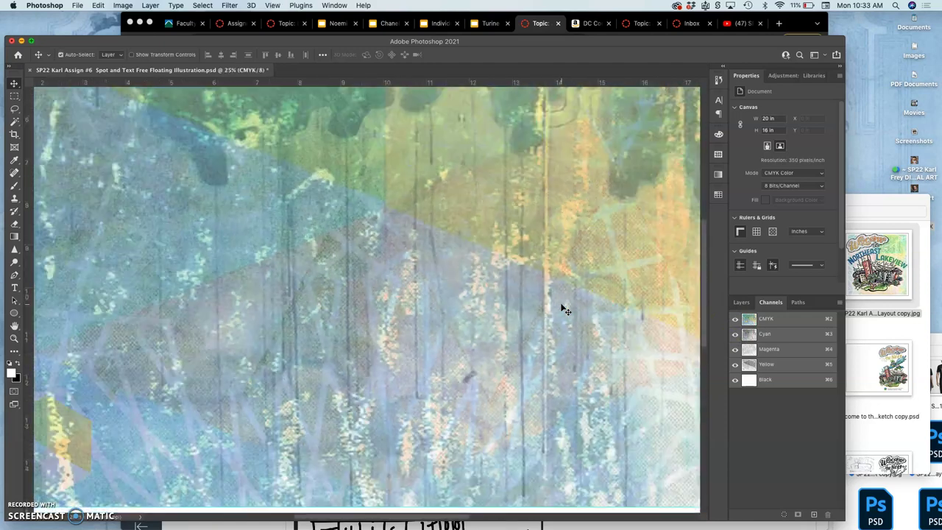
Step: Hide the Cyan and Black channels to view Magenta with Yellow
left_click(735, 335)
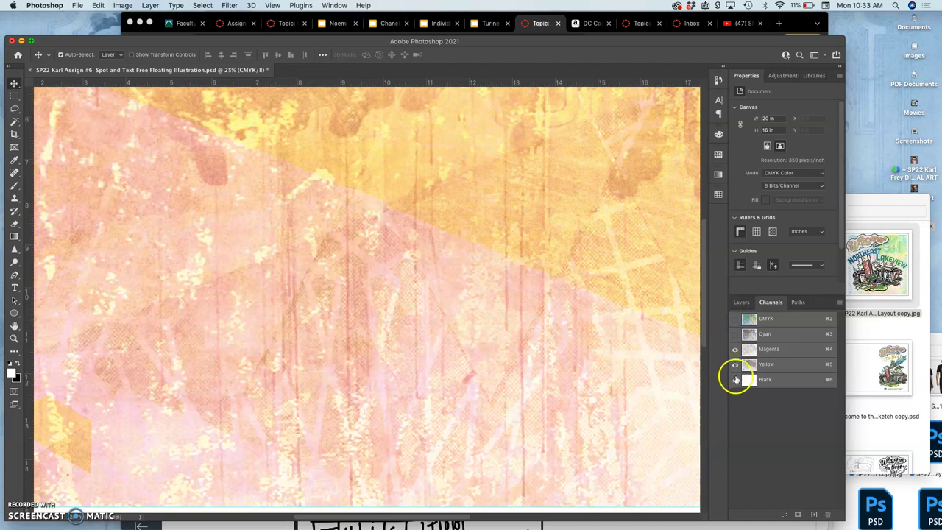
left_click(734, 381)
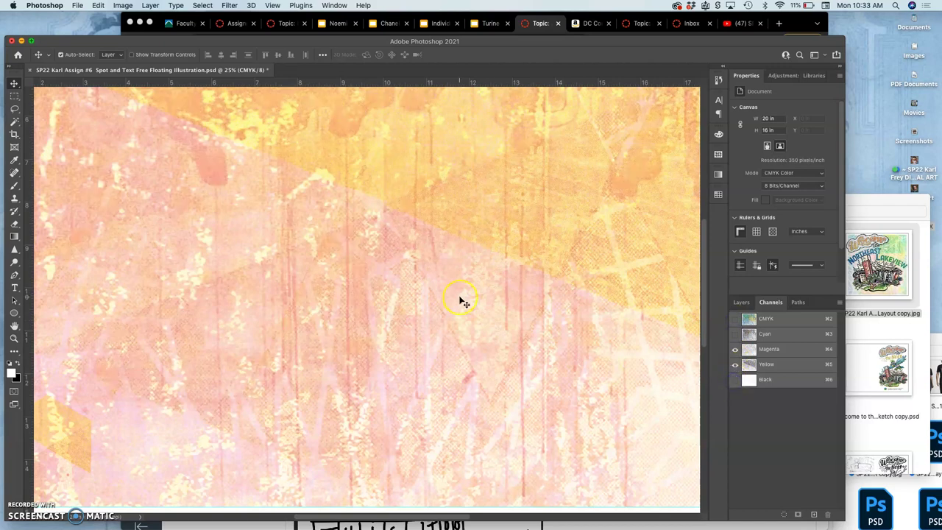
scroll(460, 300, "up", 5)
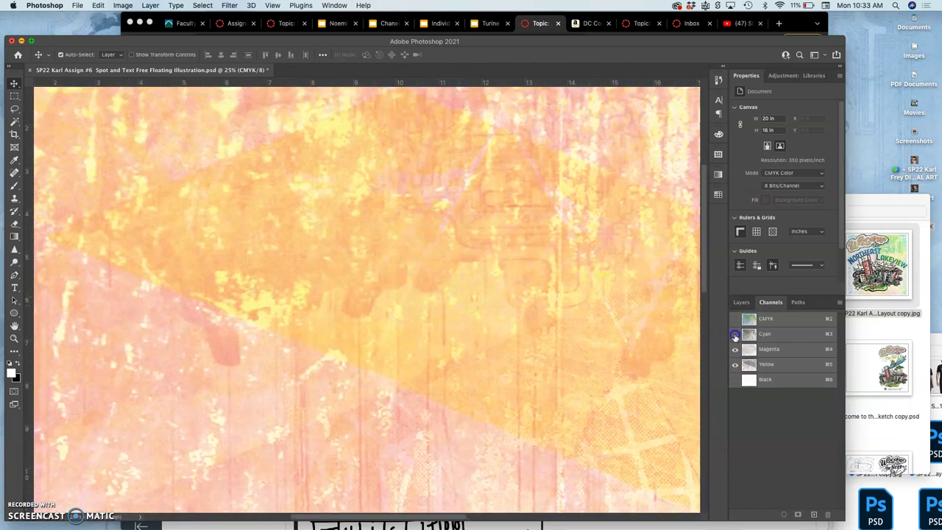
Step: Swap Magenta for Cyan to inspect Cyan with Yellow, then show Magenta again
left_click(734, 335)
left_click(733, 353)
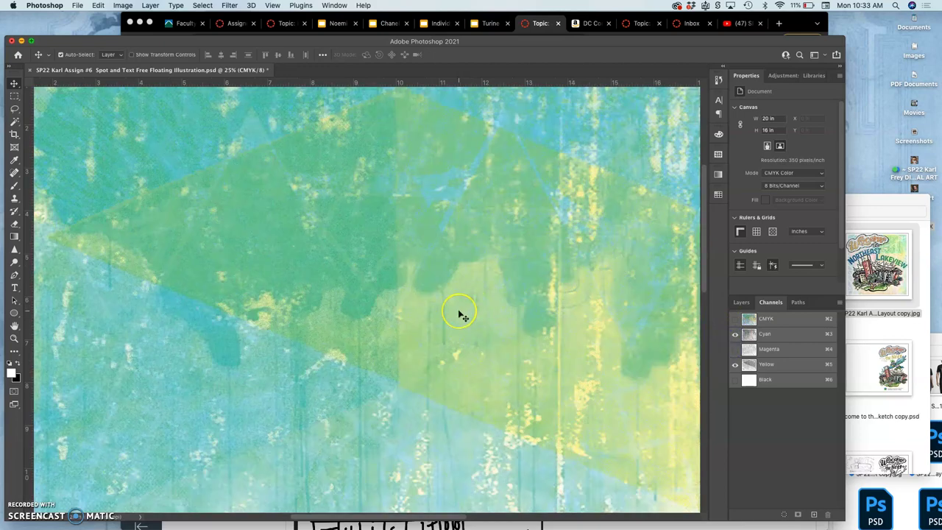
scroll(471, 311, "down", 10)
scroll(471, 311, "left", 3)
scroll(457, 309, "up", 5)
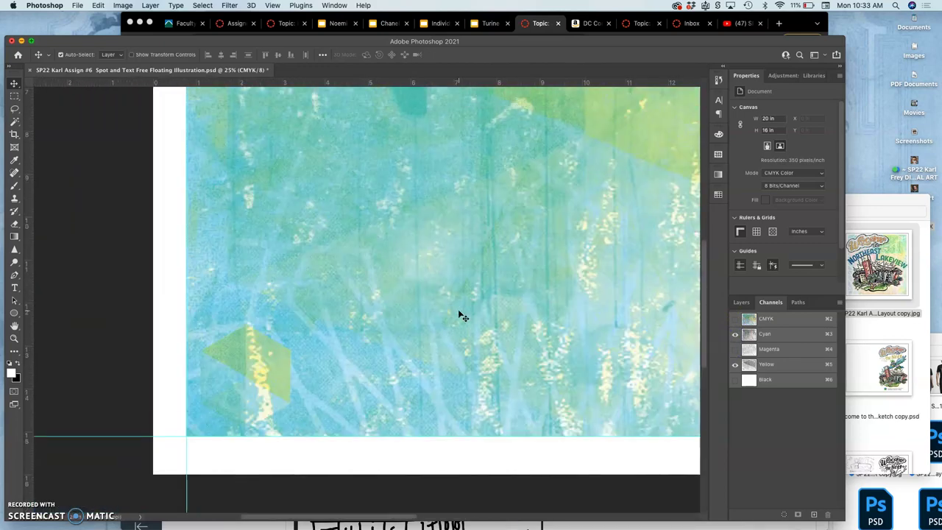
scroll(460, 315, "down", 2)
scroll(460, 315, "up", 2)
scroll(460, 315, "right", 2)
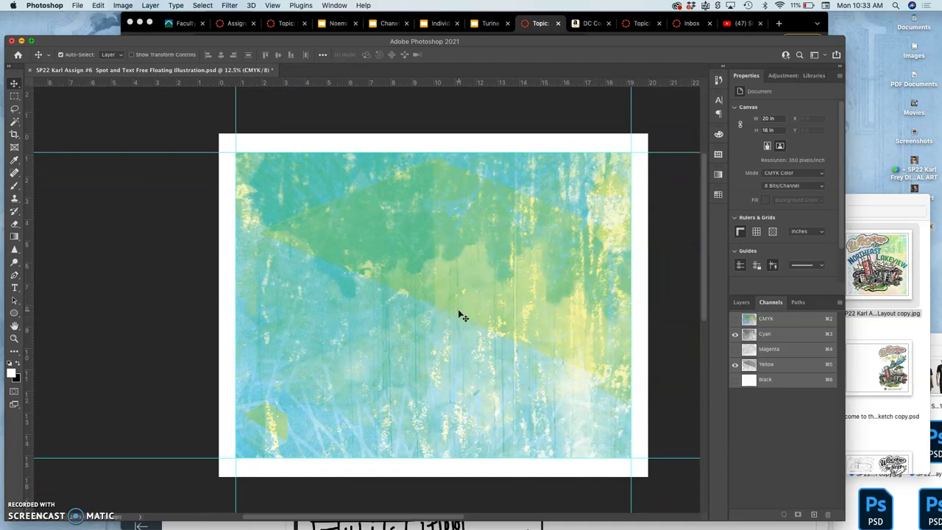
left_click(452, 312)
left_click(523, 357)
left_click(734, 348)
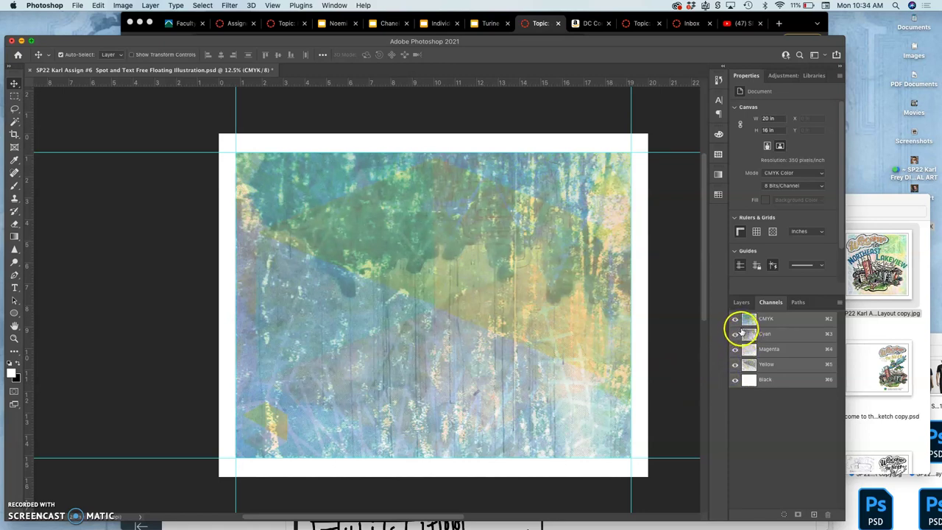
Step: Hide the Magenta, Yellow and Black channels so only Cyan shows as grey
left_click(736, 321)
left_click(734, 350)
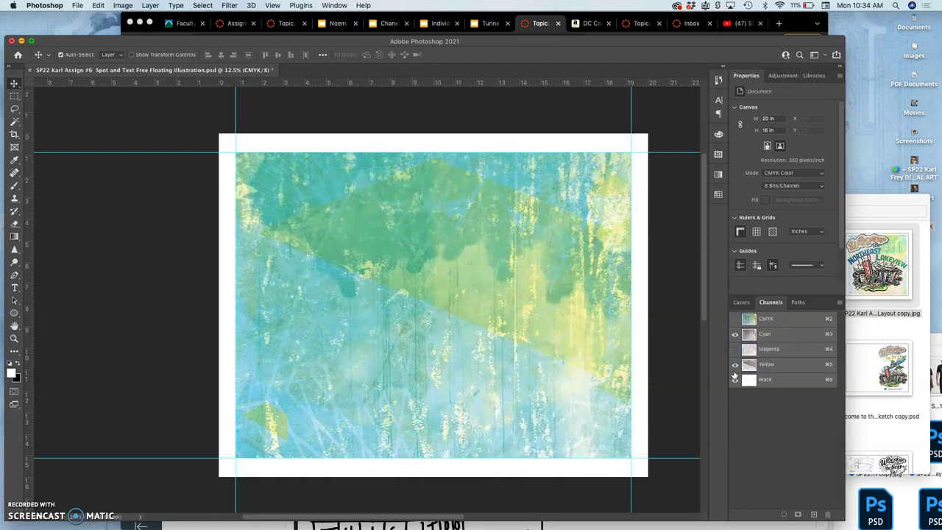
left_click(734, 368)
left_click(734, 380)
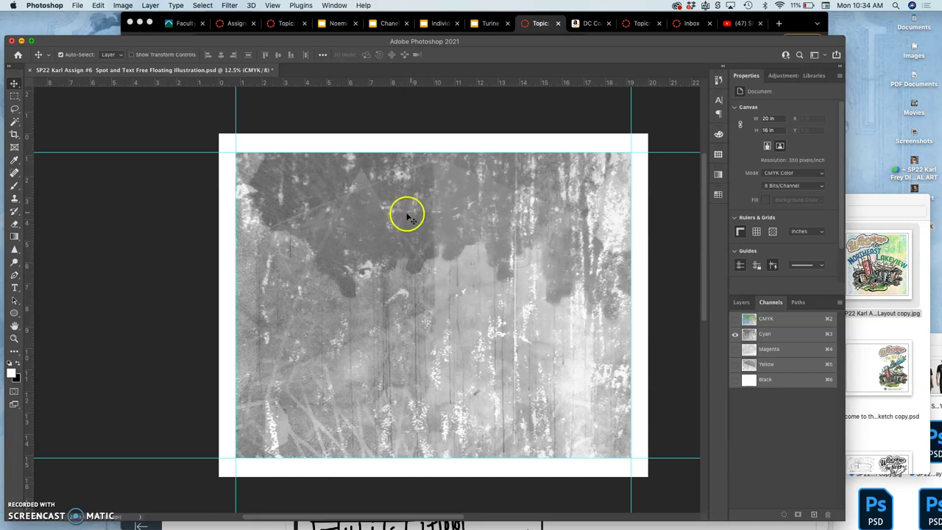
Step: Switch the image mode to Grayscale, accepting the discard of colour information
left_click(124, 6)
mouse_move(127, 17)
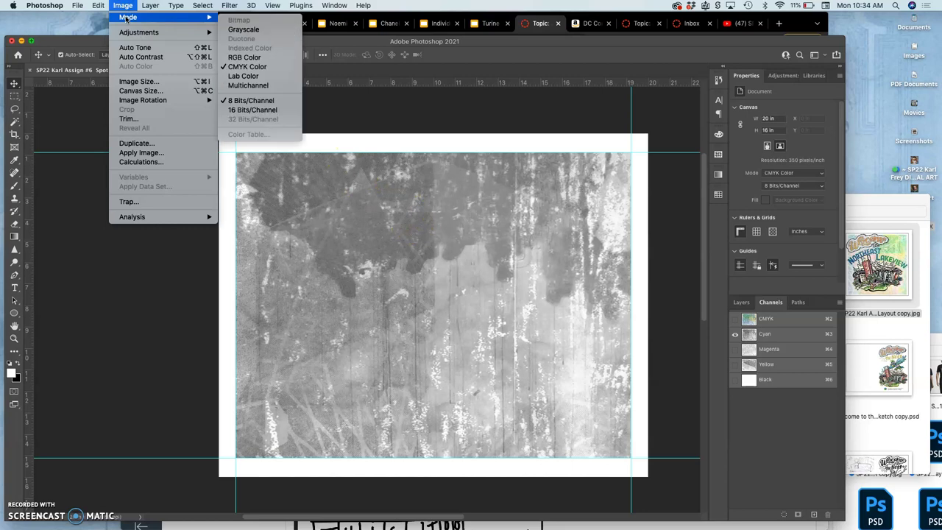
left_click(255, 30)
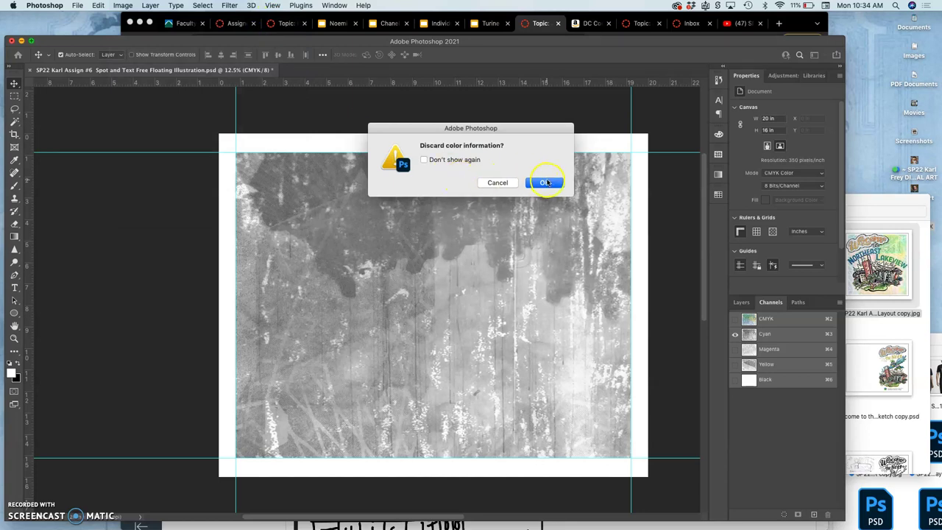
left_click(545, 182)
left_click_drag(547, 183, 552, 203)
scroll(552, 202, "up", 5)
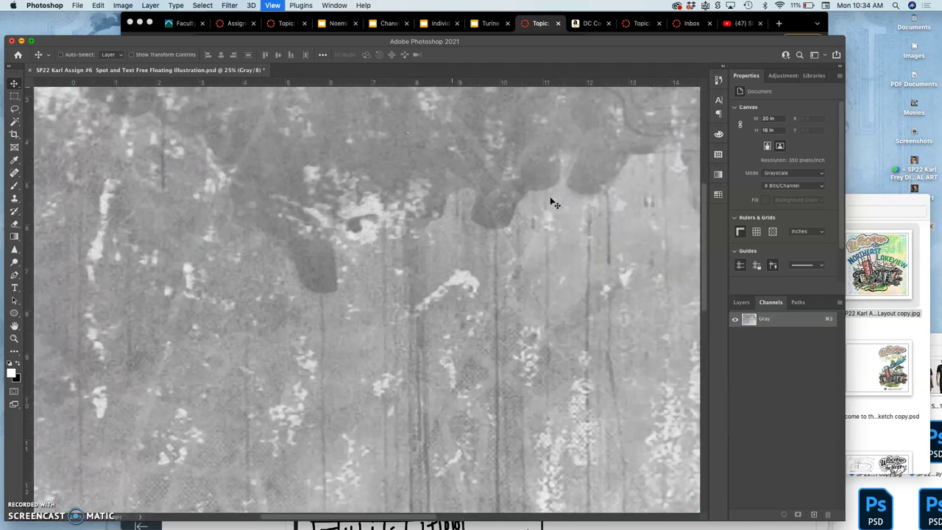
Step: Undo the Grayscale conversion and select the Cyan channel in the Channels panel
key("super+z")
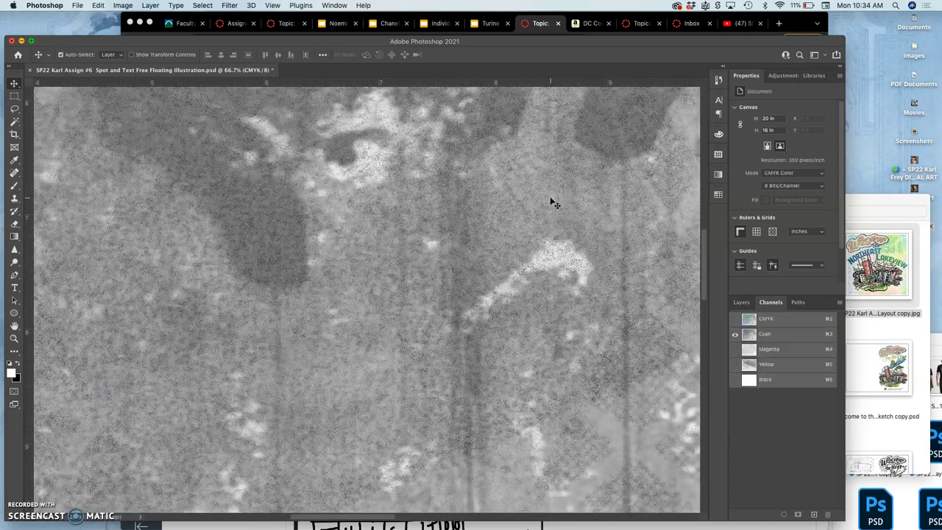
mouse_move(552, 201)
left_mouse_down()
mouse_move(589, 220)
mouse_move(592, 242)
mouse_move(550, 263)
left_mouse_up()
scroll(550, 263, "up", 10)
left_click(768, 301)
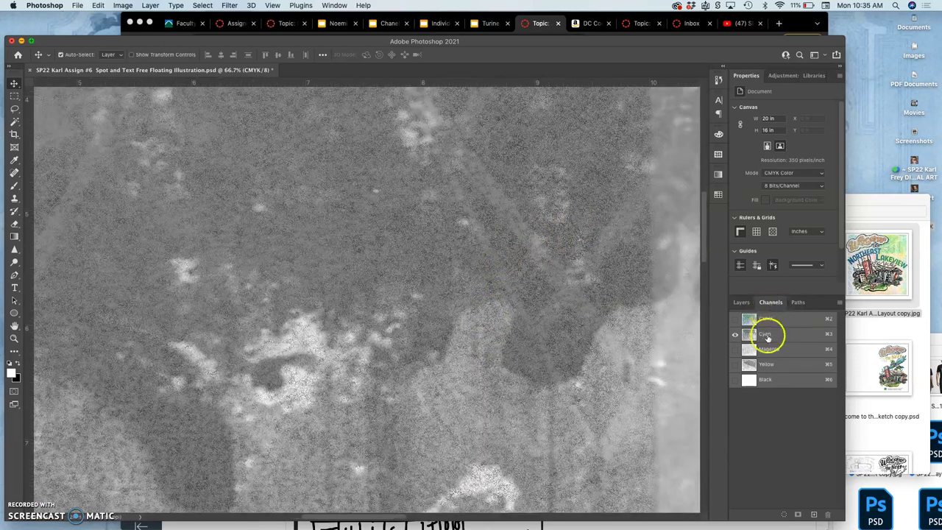
mouse_move(778, 330)
left_mouse_down()
mouse_move(763, 330)
mouse_move(773, 335)
left_mouse_up()
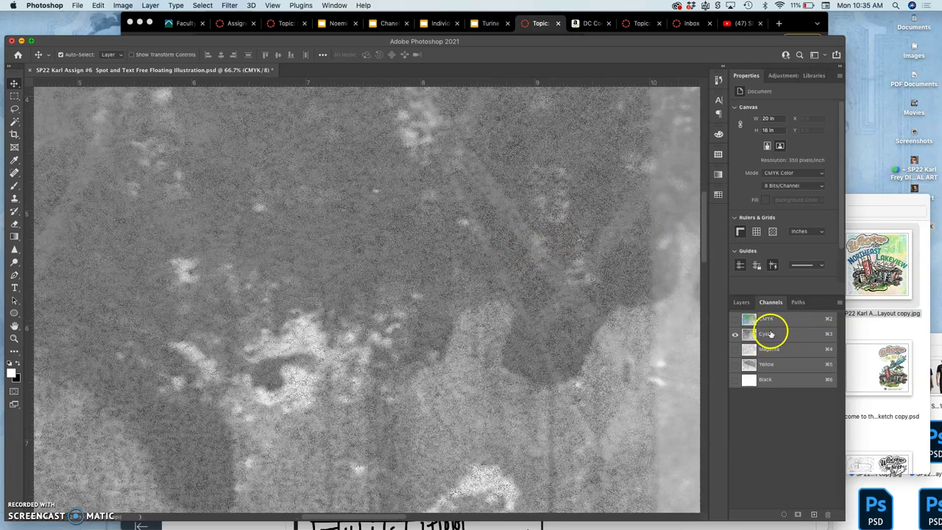
Step: Drag the other colour channels to the trash so only Cyan remains in Multichannel mode
left_click_drag(785, 350, 827, 515)
left_click_drag(773, 335, 827, 515)
key("super+minus")
key("super+minus")
key("super+minus")
key("super+minus")
key("super+minus")
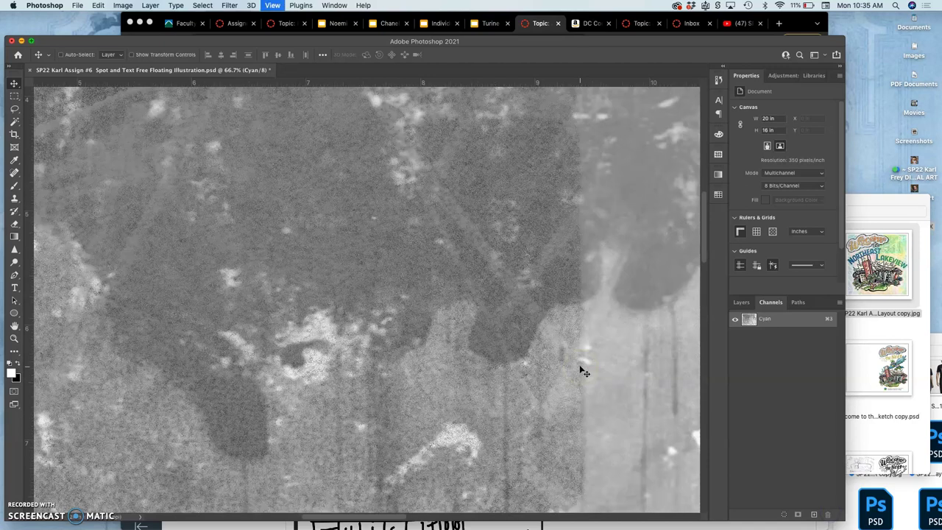
scroll(582, 372, "right", 5)
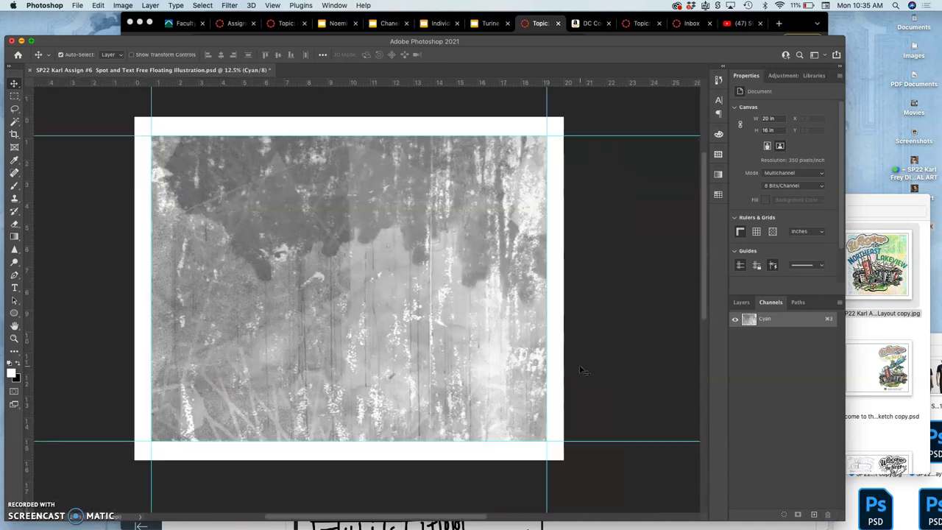
scroll(581, 371, "up", 2)
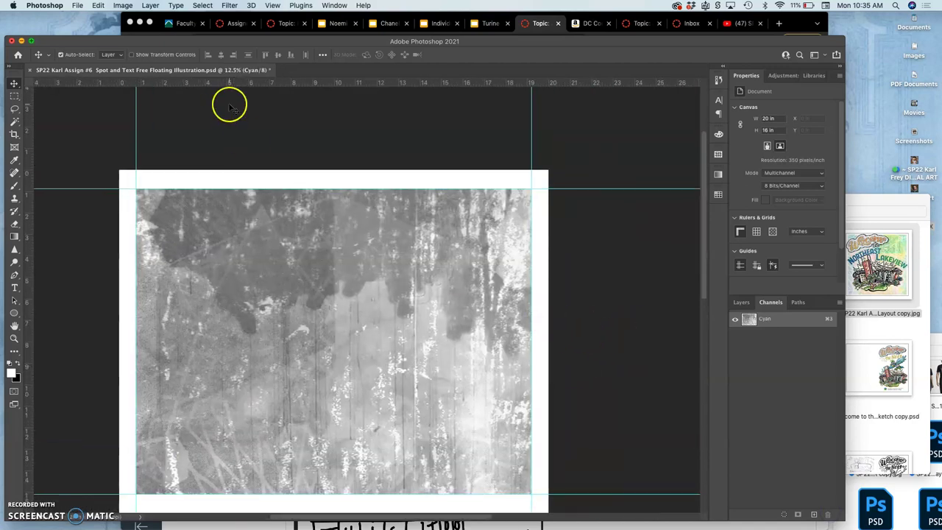
Step: Convert the Cyan-only Multichannel document to Grayscale and zoom in to check the texture
left_click(122, 6)
mouse_move(128, 17)
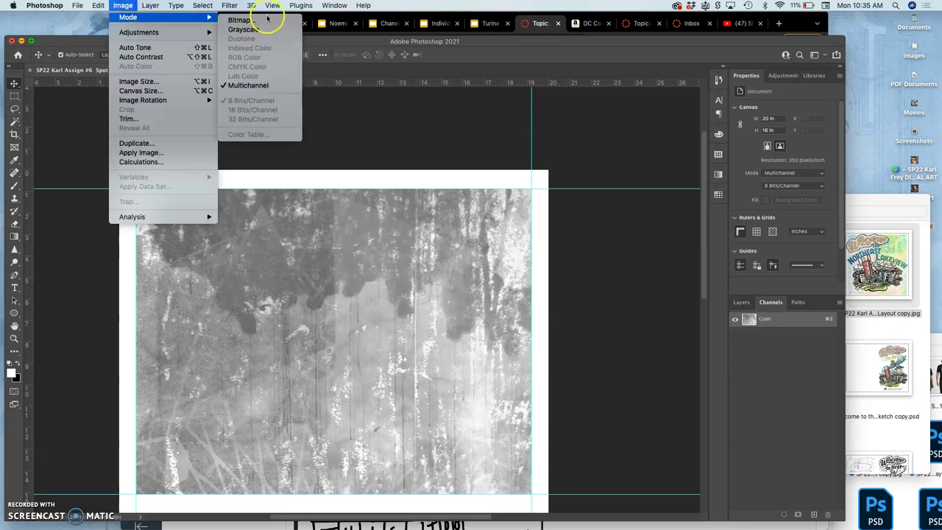
left_click(262, 30)
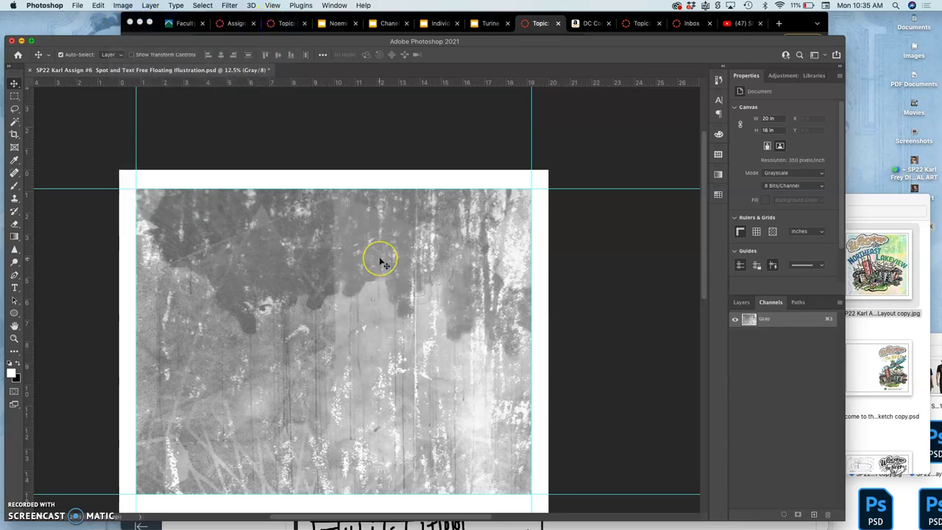
left_click(343, 267)
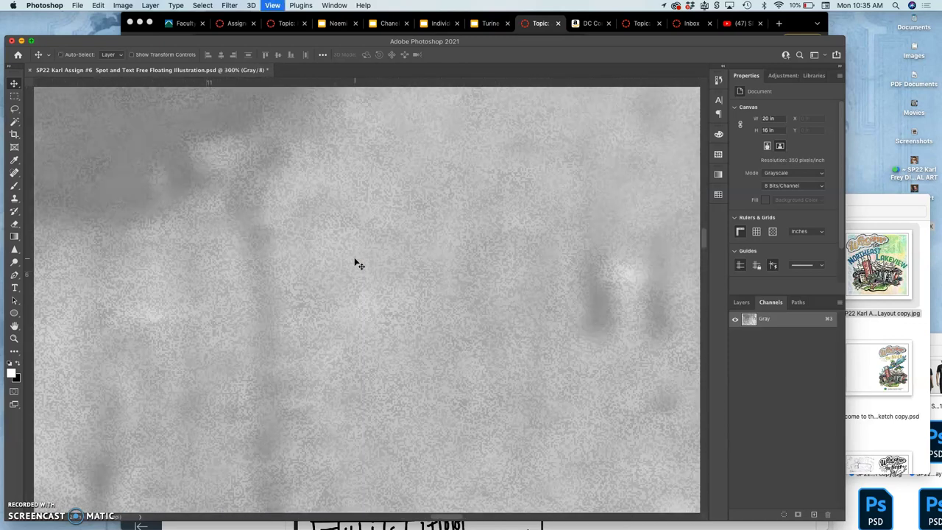
key("super+minus")
key("super+minus")
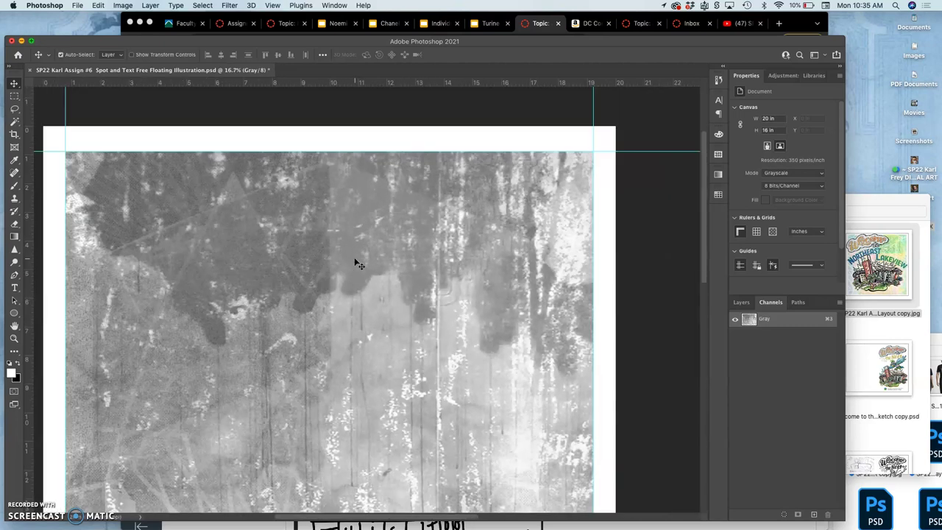
scroll(356, 263, "down", 1)
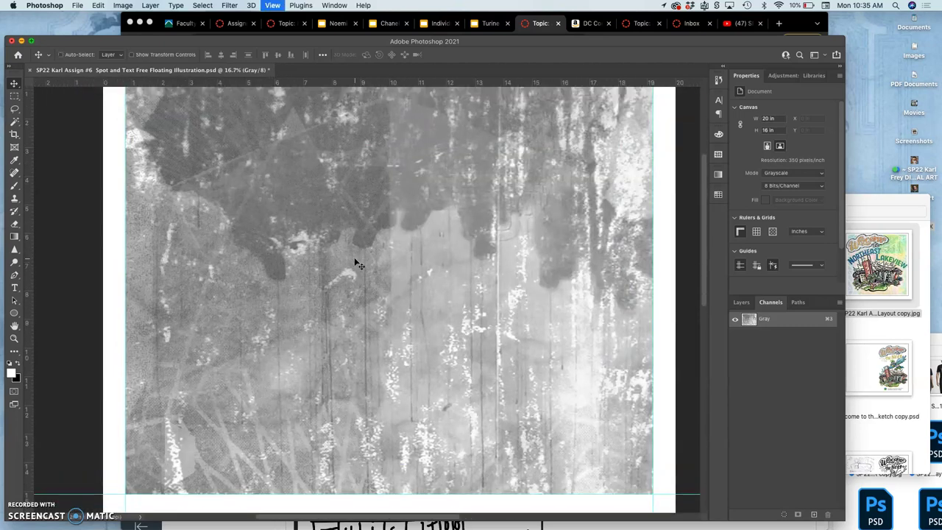
Step: Convert the image to Bitmap at 350 Pixels/Inch using Diffusion Dither
key("super+minus")
left_click(122, 6)
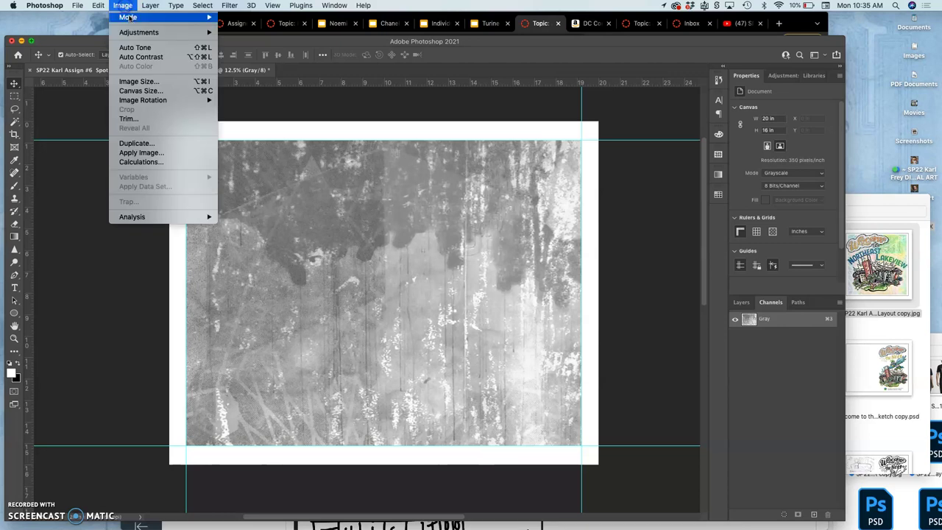
mouse_move(128, 17)
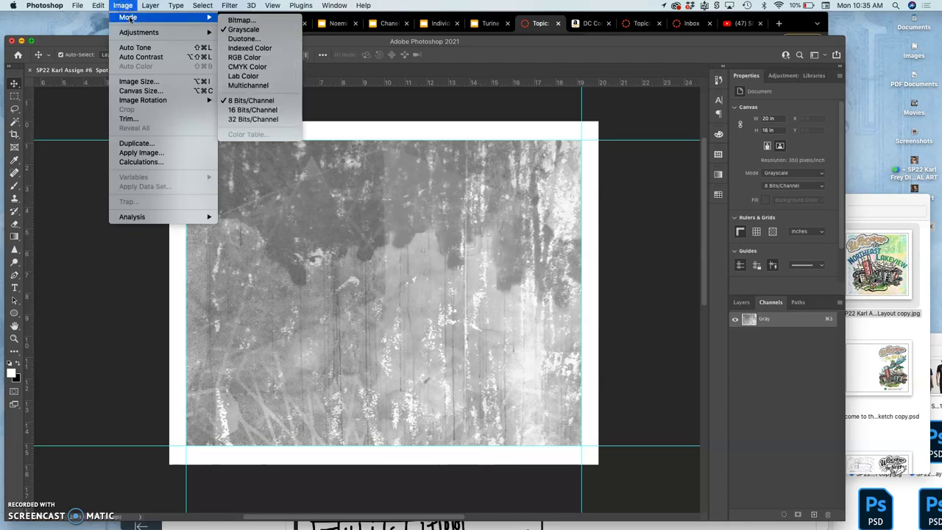
left_click(240, 20)
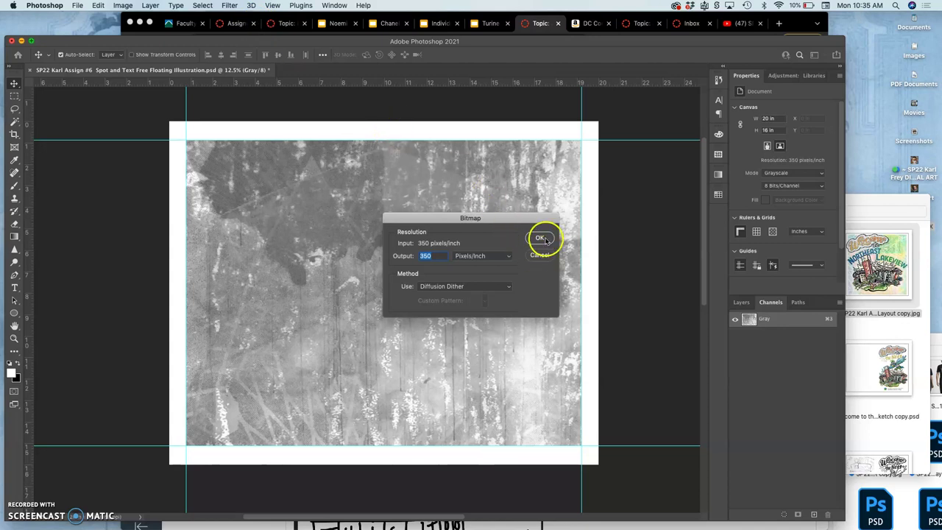
left_click(539, 239)
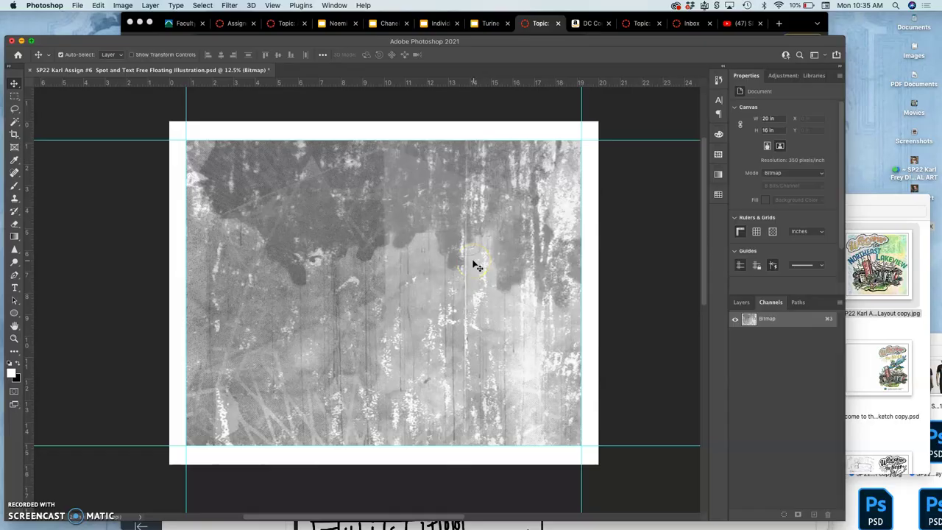
Step: Zoom in past 800% on the dithered pixels, then back out to the whole canvas
key("super+equal")
key("super+equal")
key("super+equal")
key("super+equal")
key("super+equal")
key("super+equal")
key("super+equal")
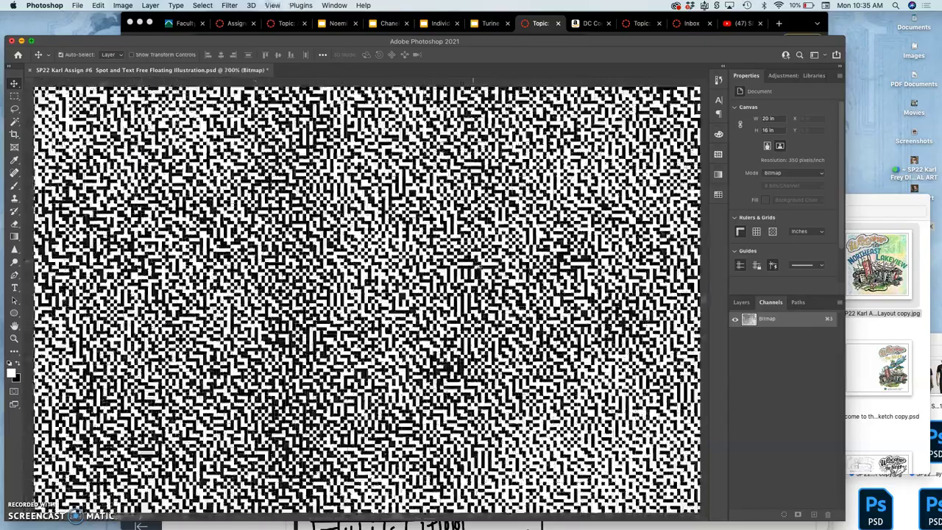
key("super+equal")
key("super+equal")
key("super+equal")
key("super+equal")
key("super+equal")
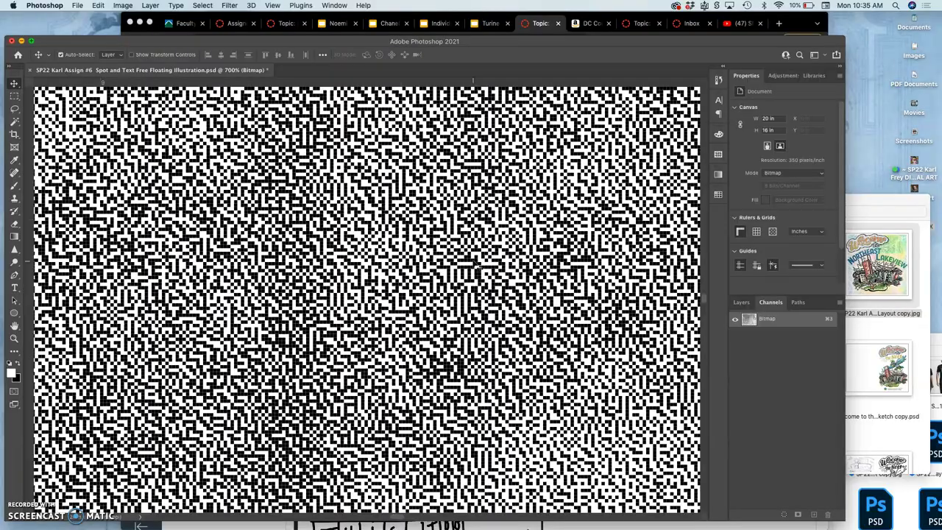
key("super+minus")
key("super+minus")
key("super+minus")
key("super+minus")
key("super+minus")
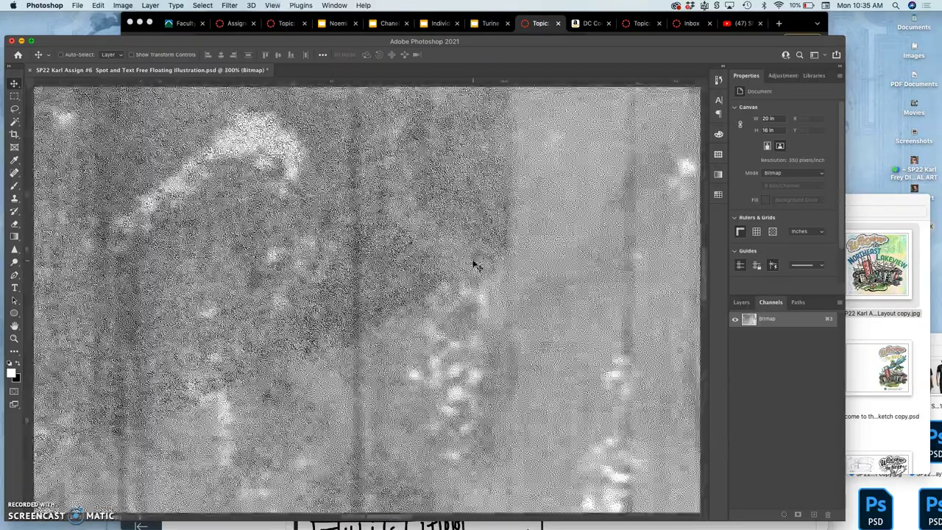
key("super+equal")
key("super+equal")
key("super+equal")
key("super+equal")
key("super+equal")
key("super+equal")
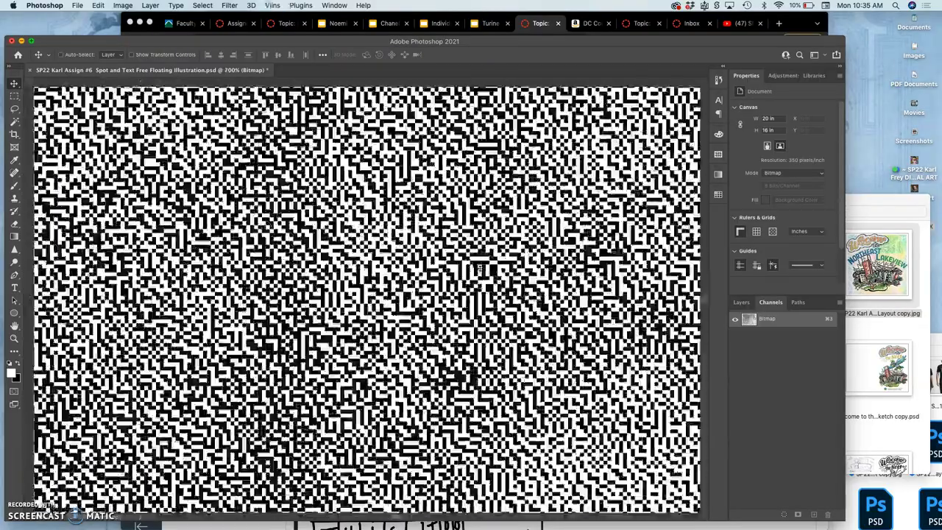
key("super+equal")
key("super+equal")
key("super+equal")
key("super+equal")
key("super+equal")
key("super+minus")
key("super+minus")
key("super+minus")
key("super+minus")
key("super+minus")
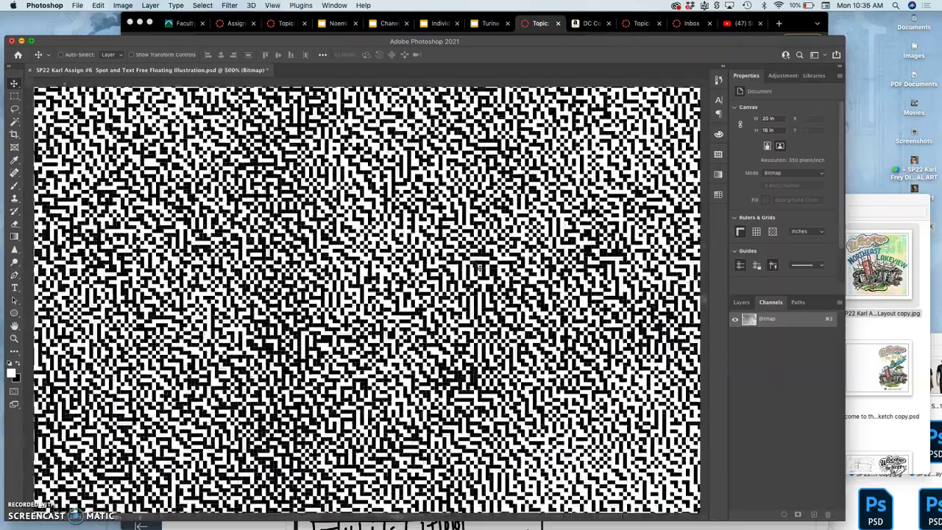
key("super+minus")
key("super+minus")
key("super+minus")
key("super+minus")
key("super+minus")
key("super+minus")
key("super+minus")
key("super+minus")
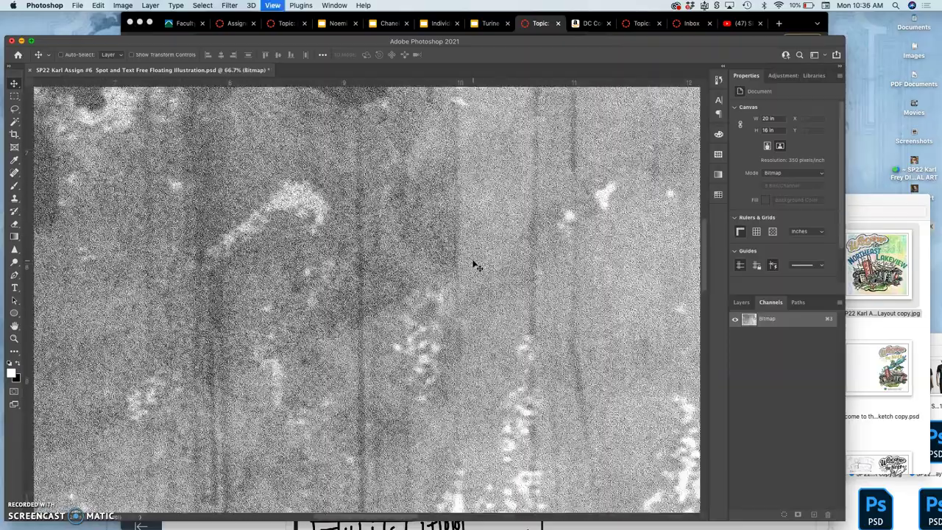
key("super+minus")
key("super+minus")
key("super+minus")
key("super+minus")
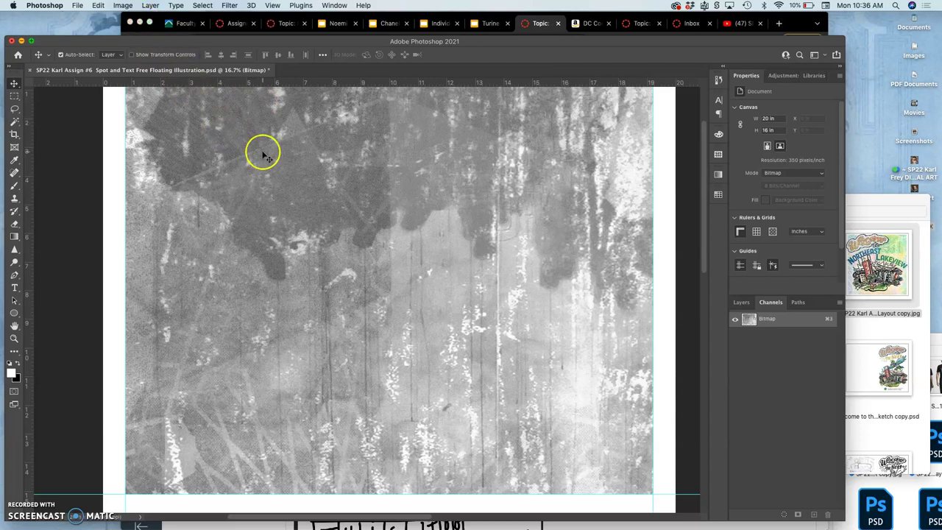
Step: Revert the document to its CMYK state from the History panel
left_click(733, 322)
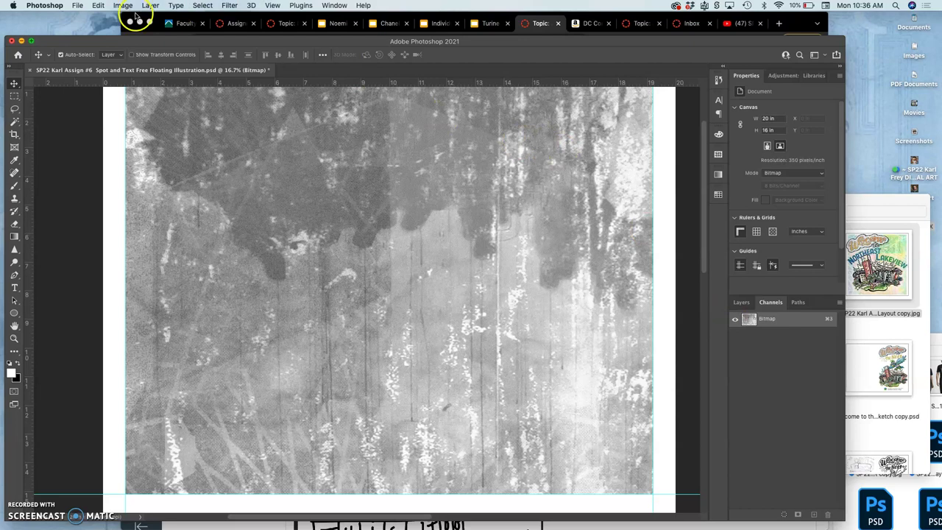
left_click(719, 82)
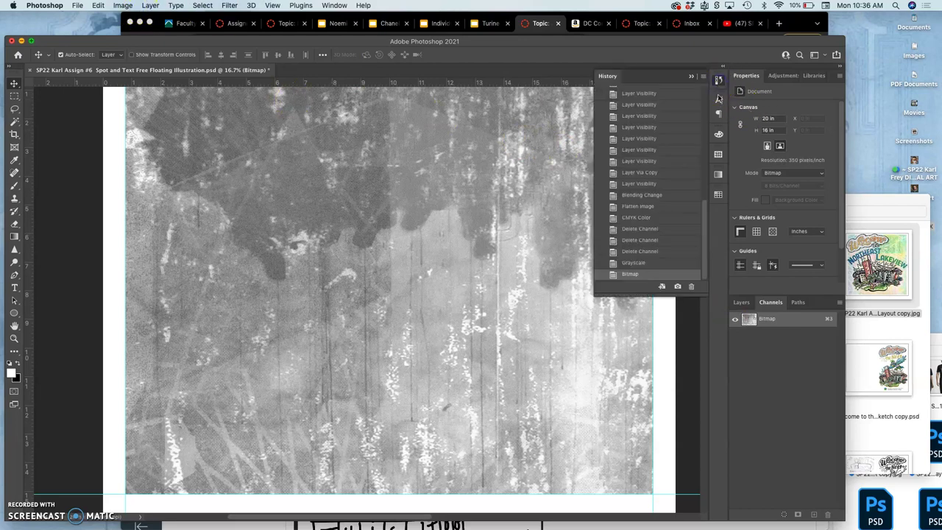
left_click(639, 218)
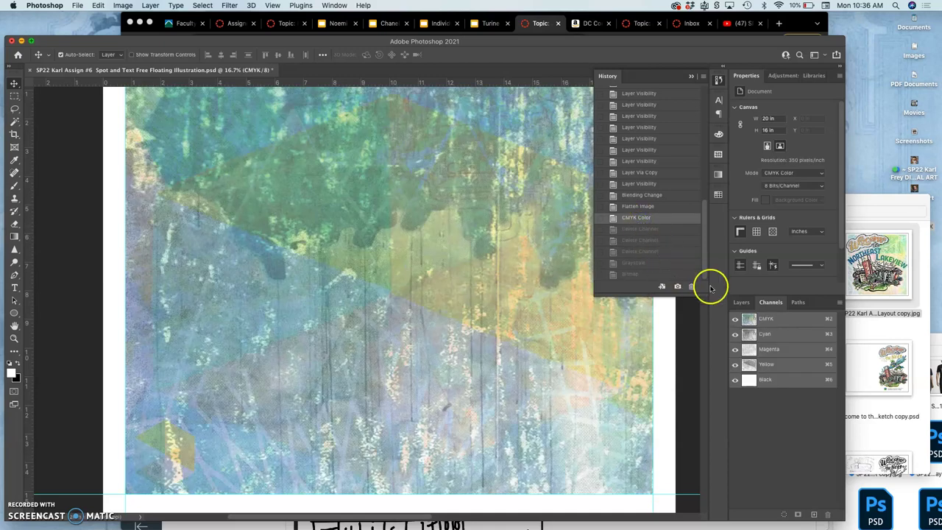
left_click(693, 76)
Step: Hide the Black and Yellow channels and view the Cyan channel on its own
left_click(734, 321)
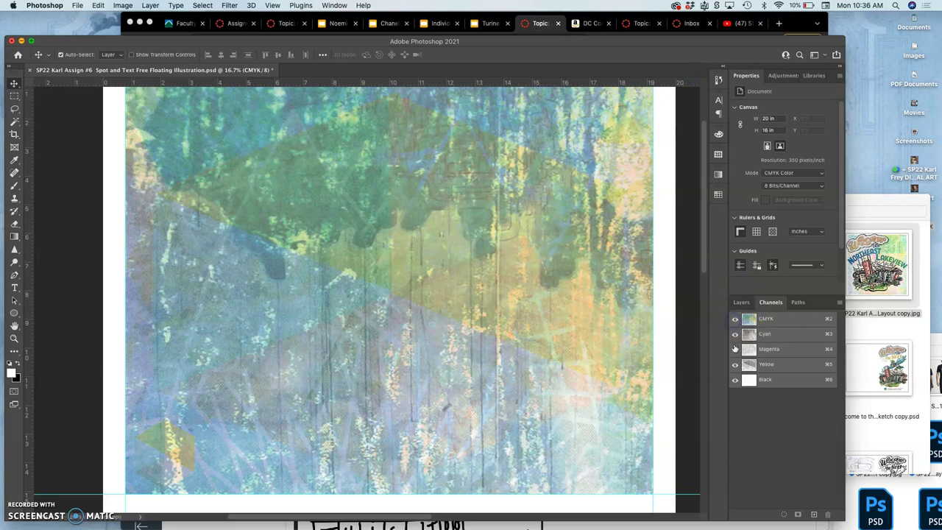
left_click(734, 377)
left_click(735, 364)
left_click(771, 333)
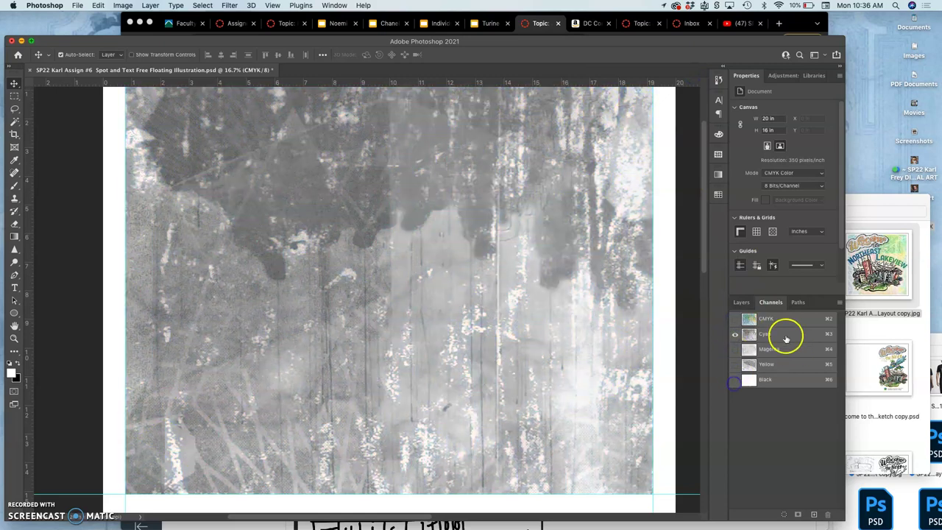
Step: Convert the image to Grayscale, discarding its colour information
left_click(122, 5)
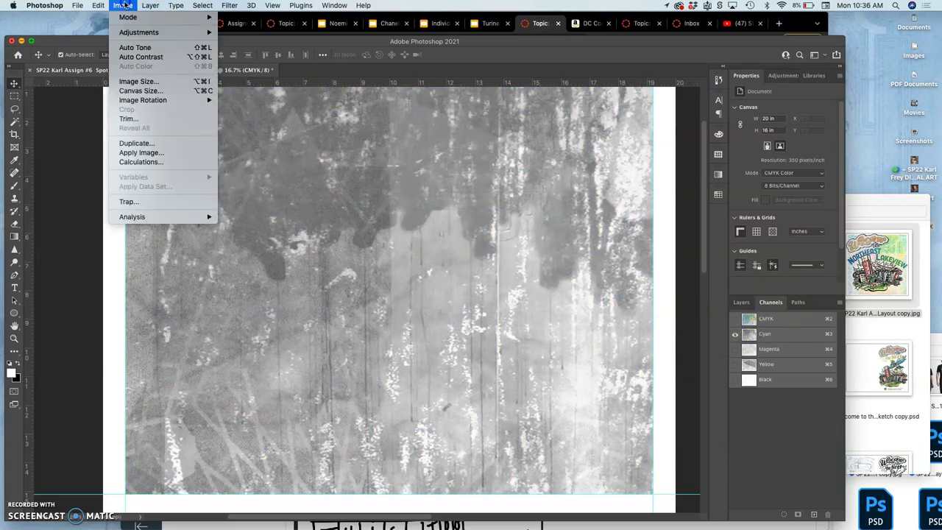
mouse_move(128, 25)
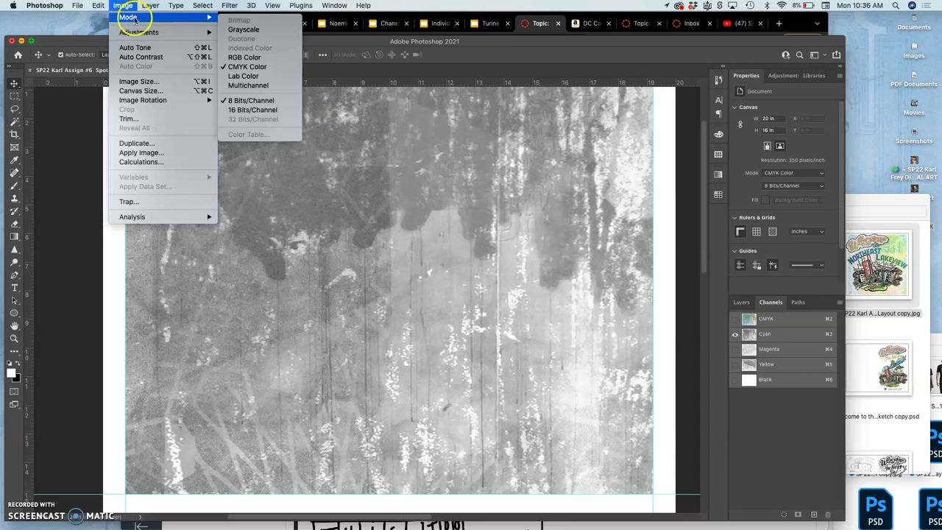
left_click(243, 29)
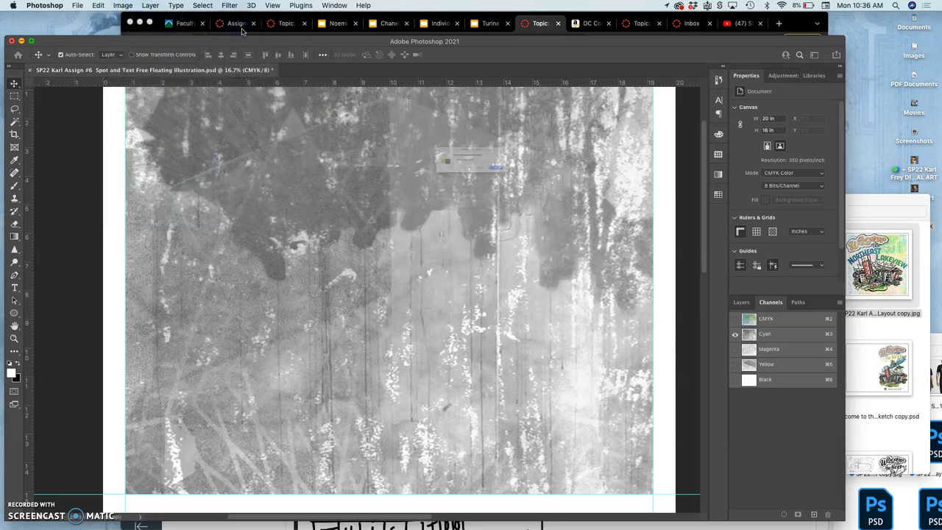
left_click(552, 186)
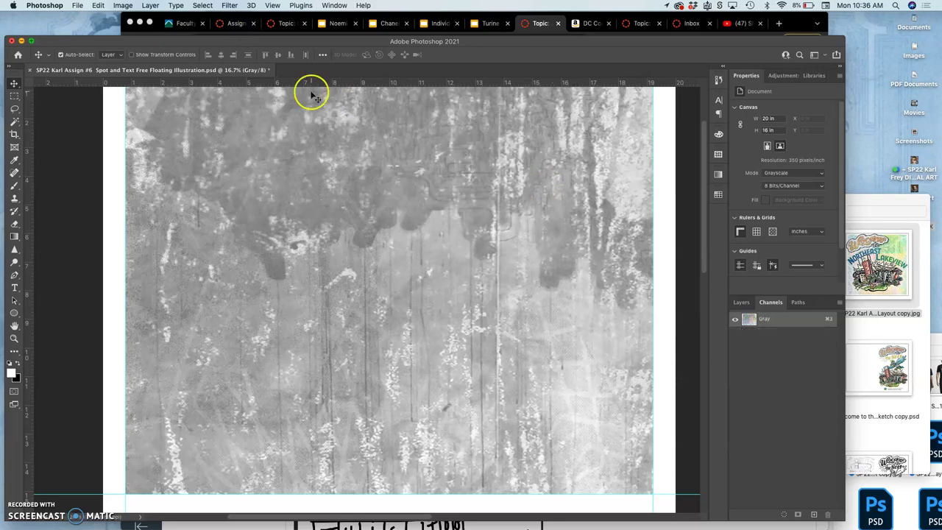
Step: Start a Bitmap conversion with 45 Pixels/Inch output and the Halftone Screen method
left_click(123, 6)
mouse_move(148, 17)
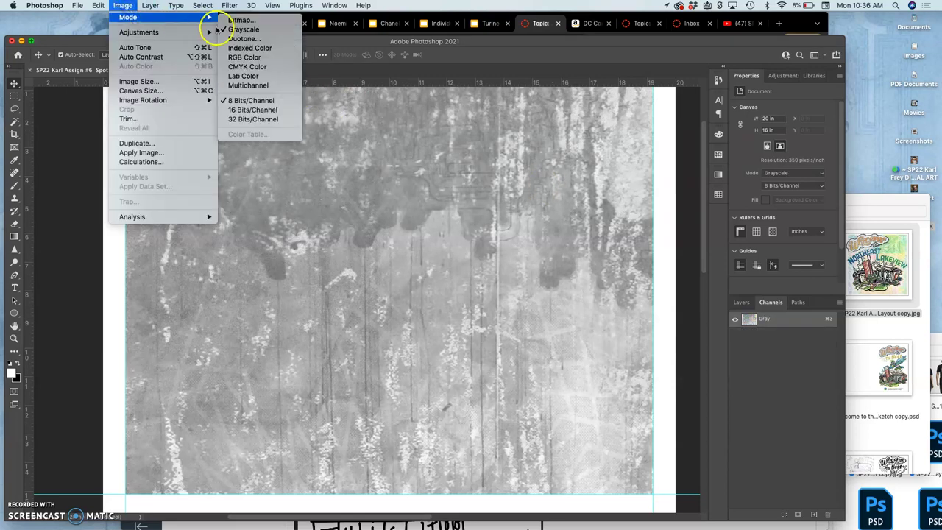
left_click(241, 21)
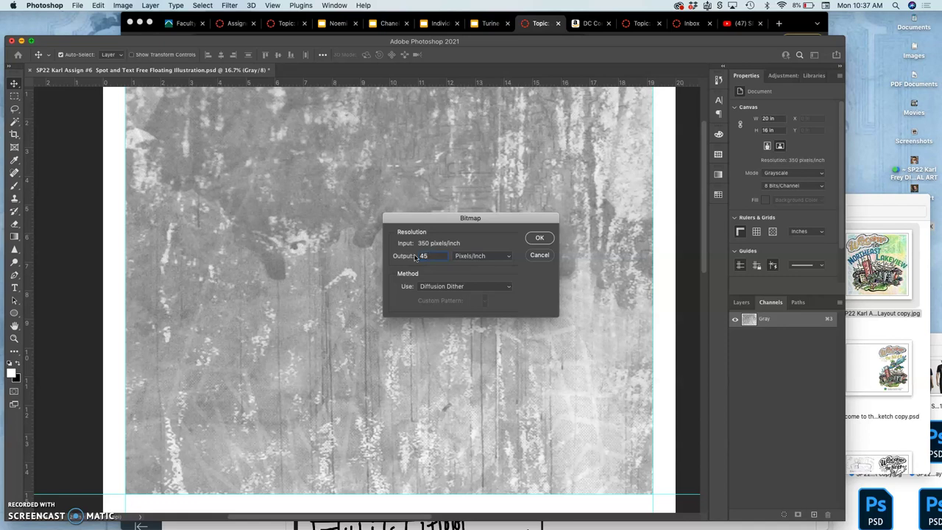
left_click(457, 289)
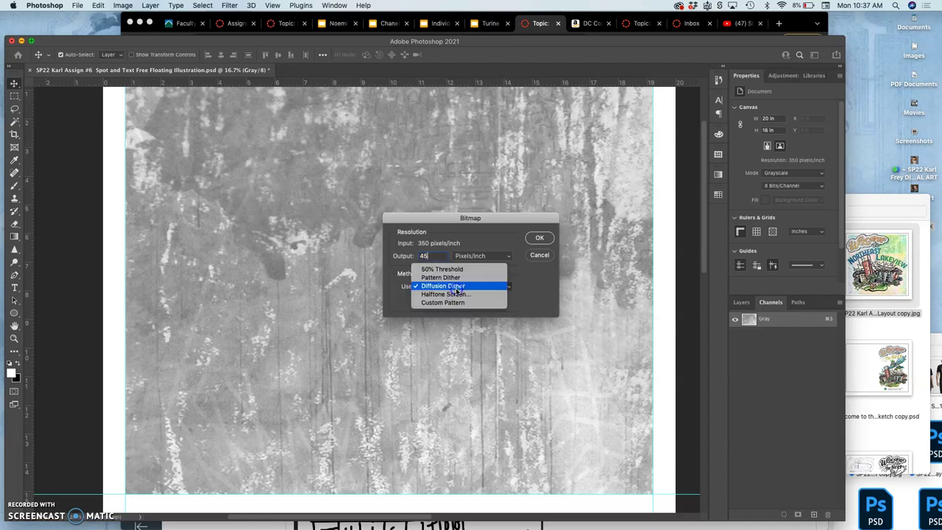
left_click(451, 294)
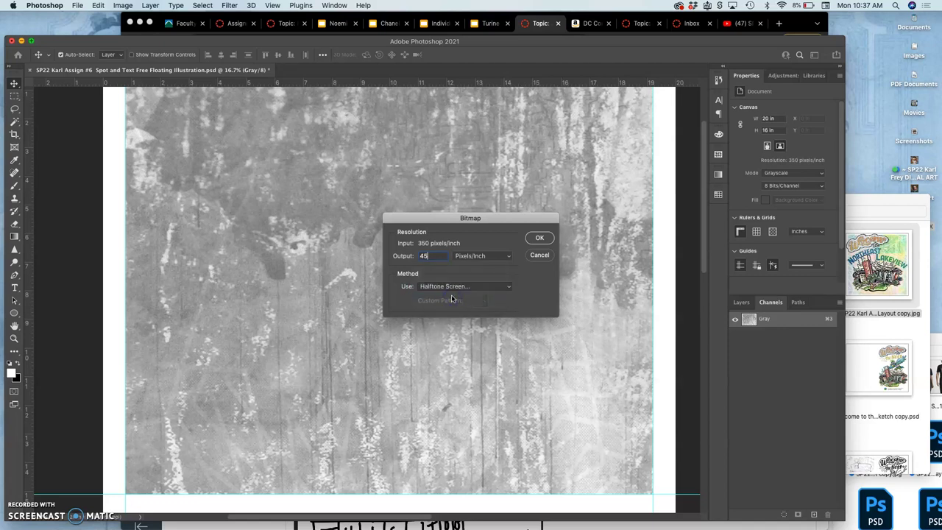
Step: Accept the Bitmap settings and set the Halftone Screen to 53 lines/inch, 15° angle, Round shape
left_click(538, 238)
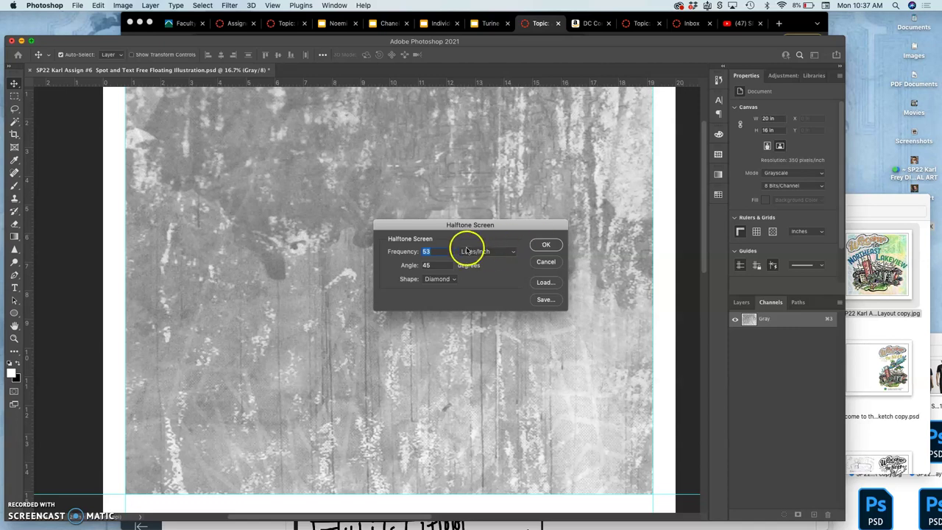
left_click(430, 266)
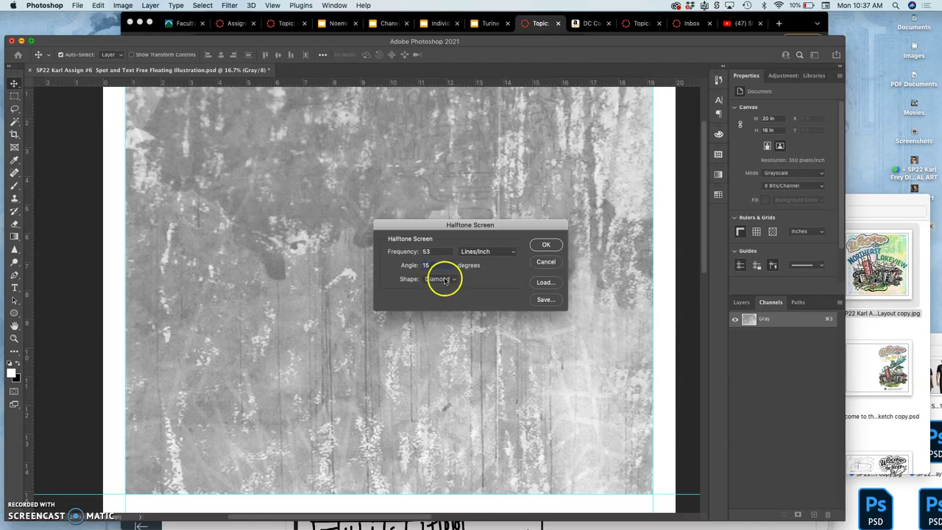
left_click(451, 280)
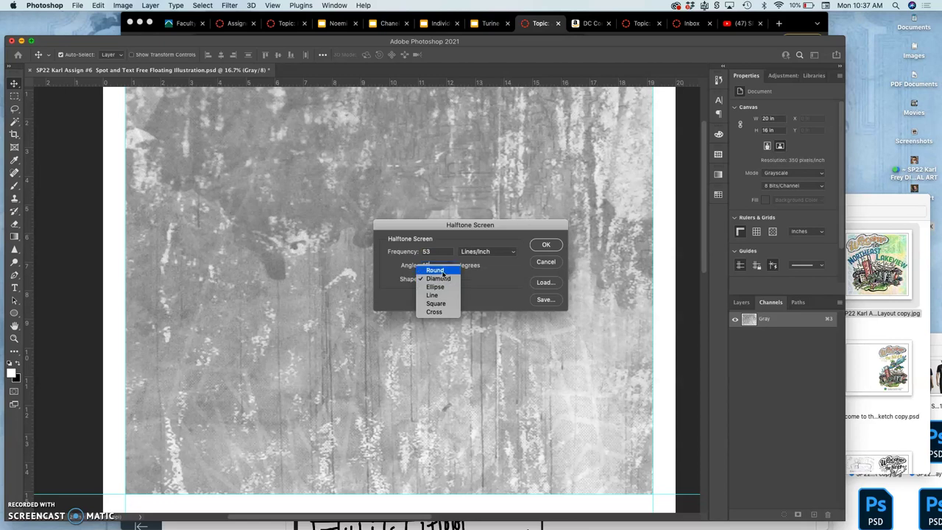
left_click(442, 271)
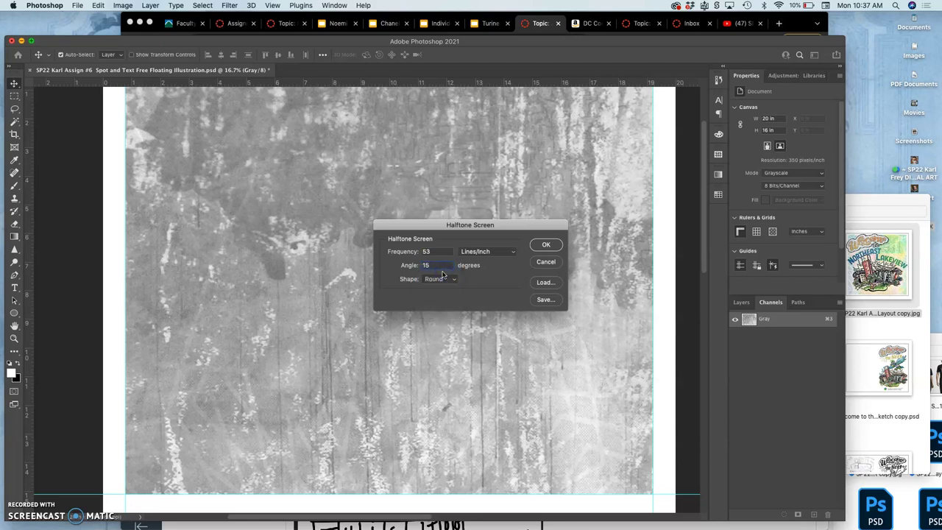
Step: Apply the 53 lines/inch halftone and zoom in and out to inspect the dots
left_click(548, 245)
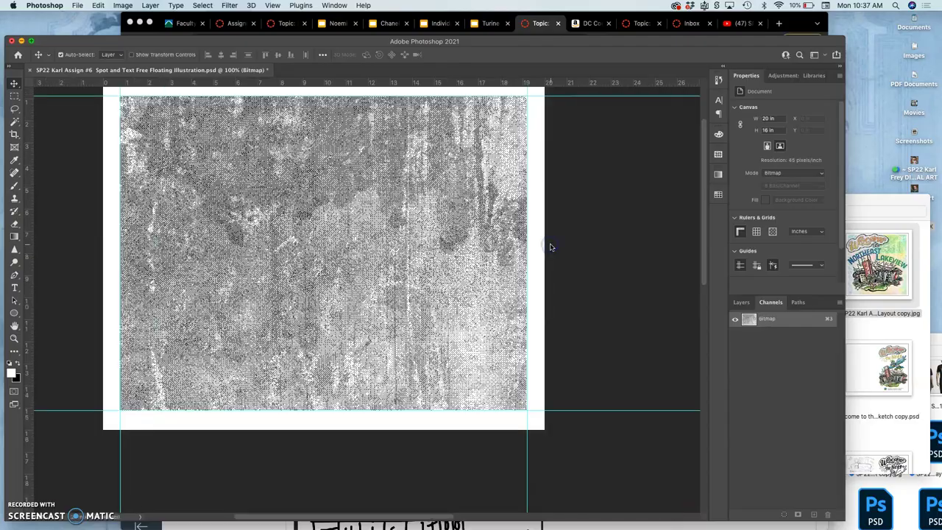
key("super+equal")
key("super+equal")
key("super+equal")
key("super+equal")
key("super+equal")
key("super+equal")
key("super+equal")
key("super+equal")
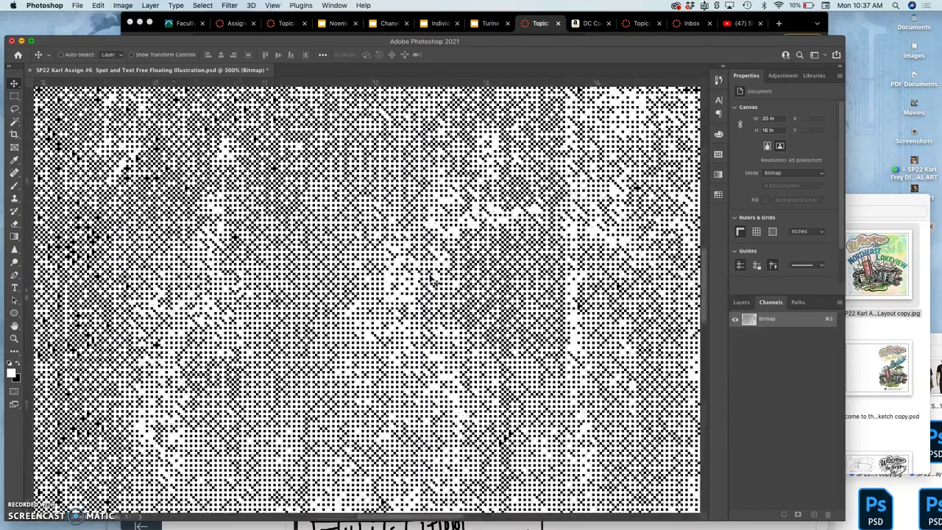
key("super+equal")
key("super+equal")
key("super+equal")
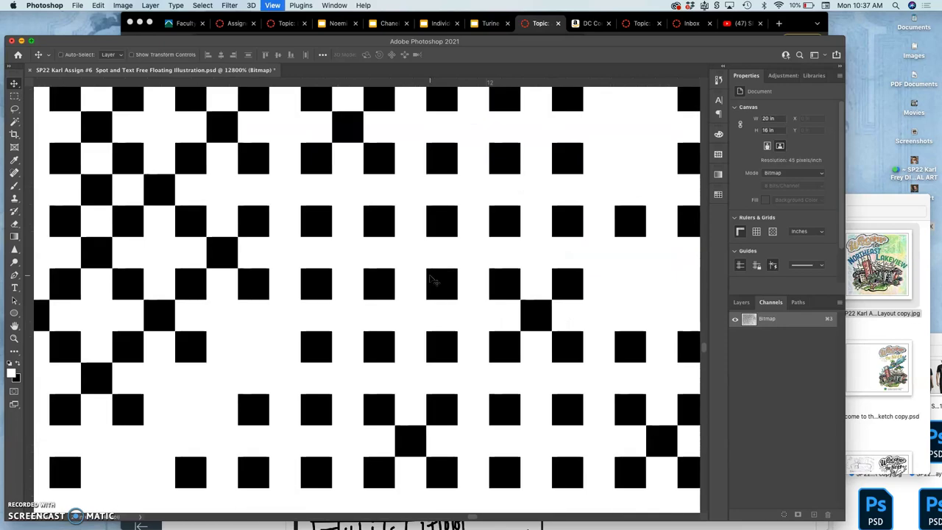
key("super+minus")
key("super+minus")
key("super+minus")
key("super+minus")
key("super+minus")
key("super+minus")
key("super+minus")
key("super+minus")
key("super+minus")
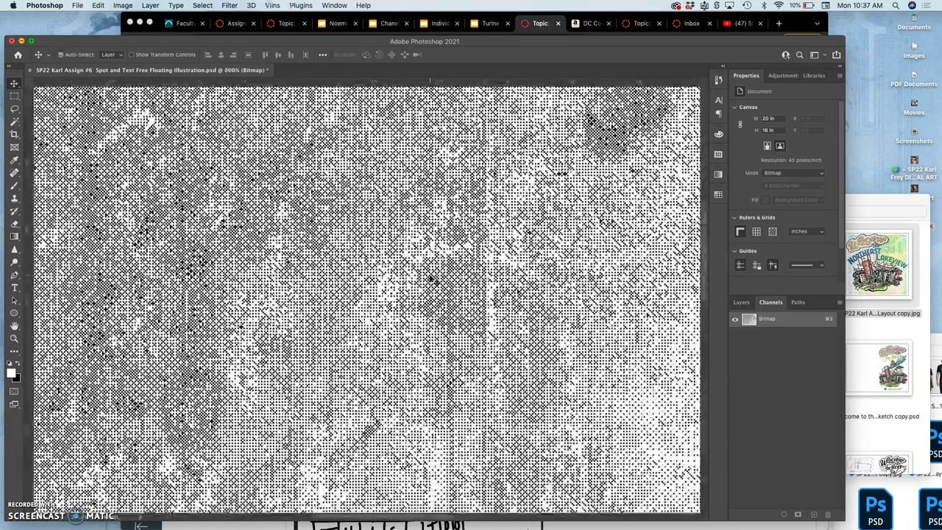
key("super+equal")
key("super+equal")
key("super+minus")
Step: Undo the bitmap conversion back to 8-bit Grayscale and zoom the texture to 66.7%
key("super+z")
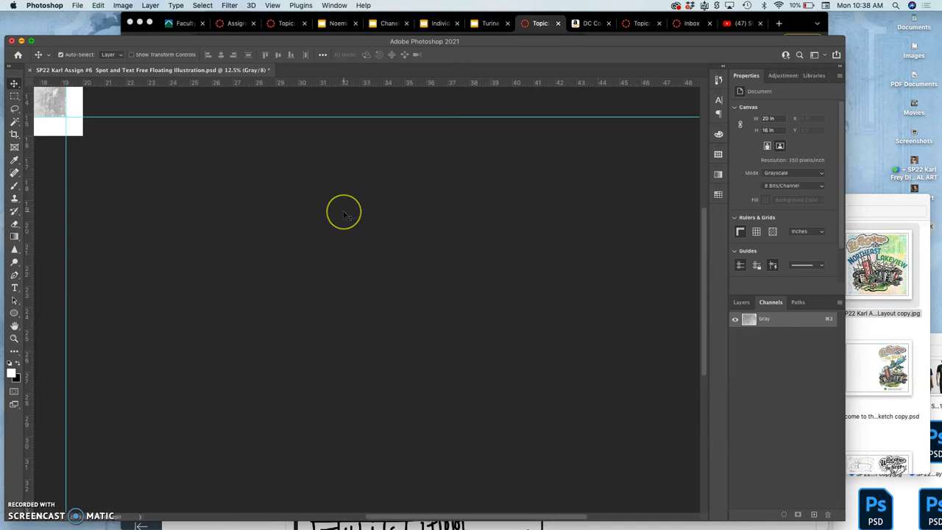
key("super+minus")
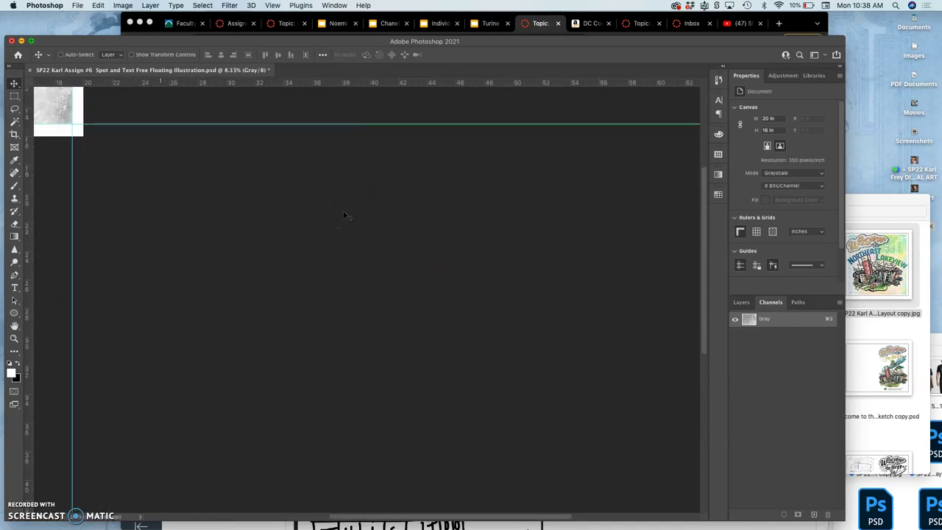
key("super+equal")
left_click(330, 211)
left_click(196, 193)
key("super+equal")
key("super+equal")
scroll(196, 197, "left", 3)
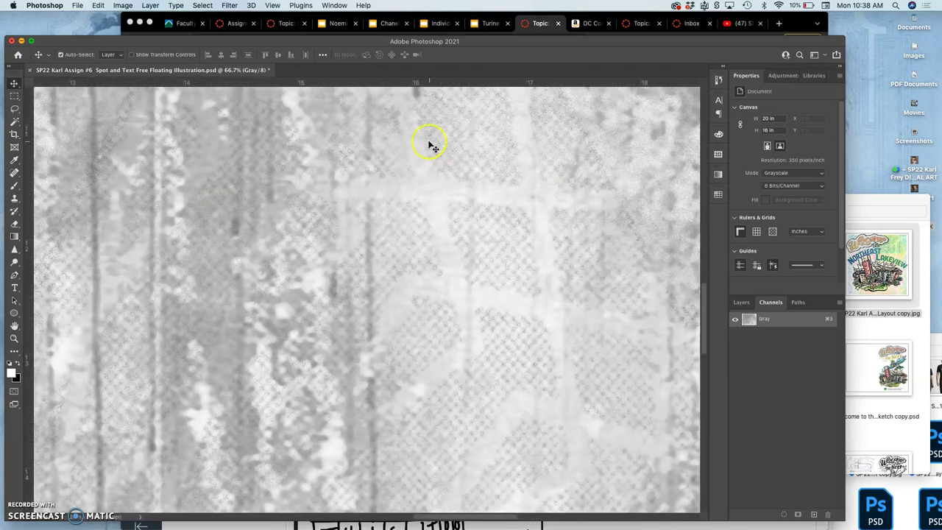
Step: Show the History panel and start a new Bitmap conversion at 45 lines/inch with a 15° angle
left_click(718, 80)
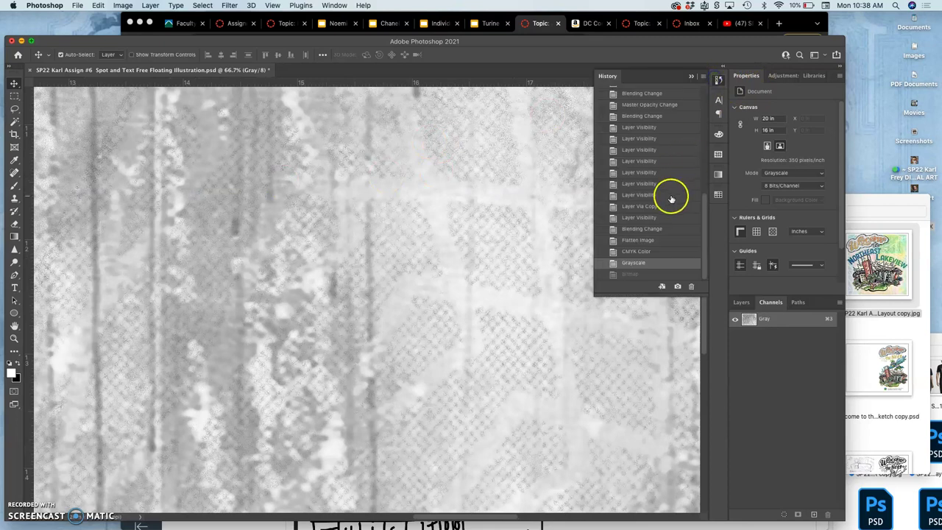
left_click(121, 6)
mouse_move(128, 17)
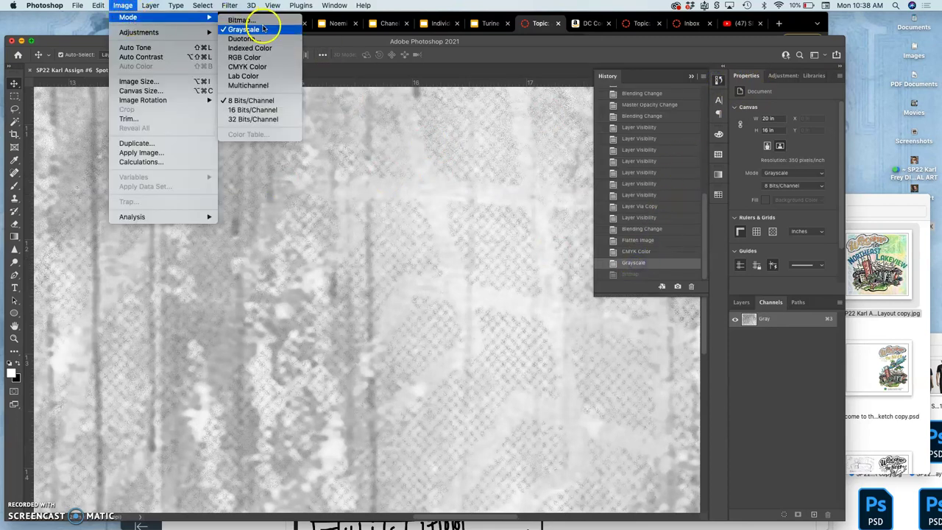
left_click(241, 17)
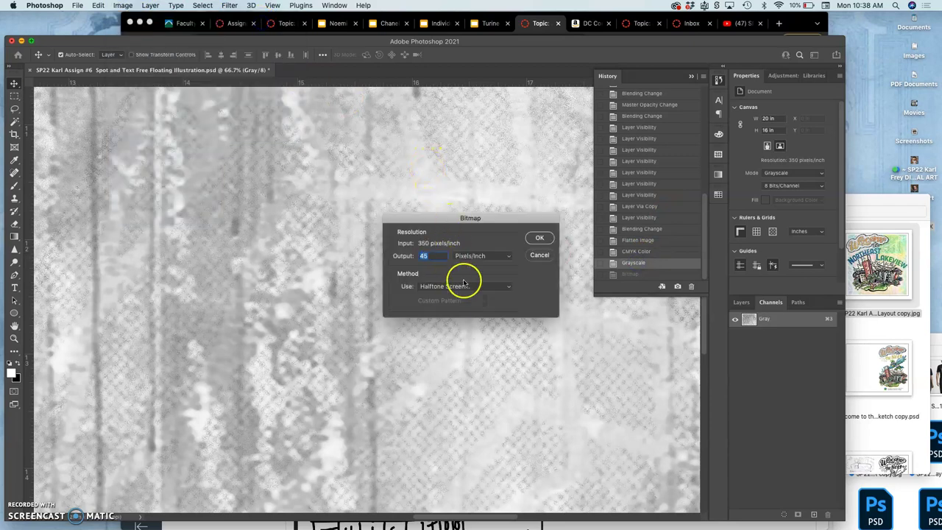
left_click(543, 240)
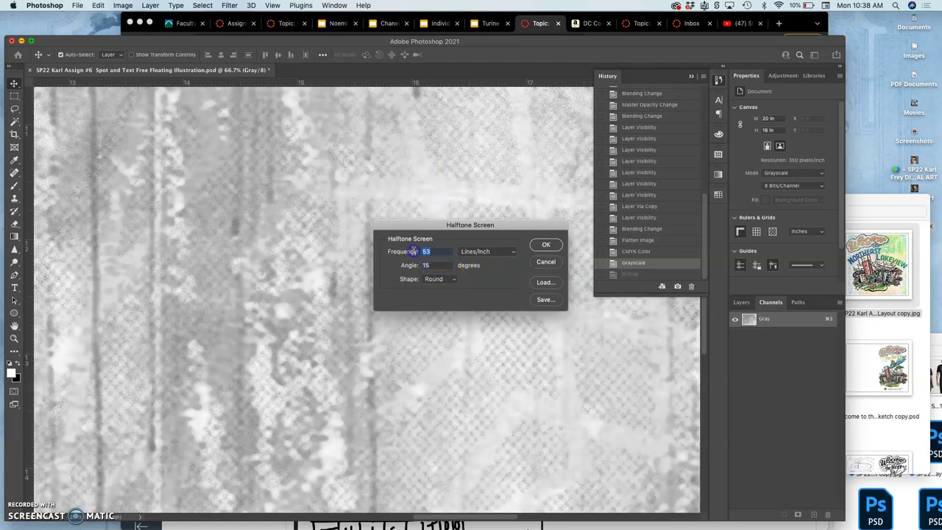
left_click(452, 283)
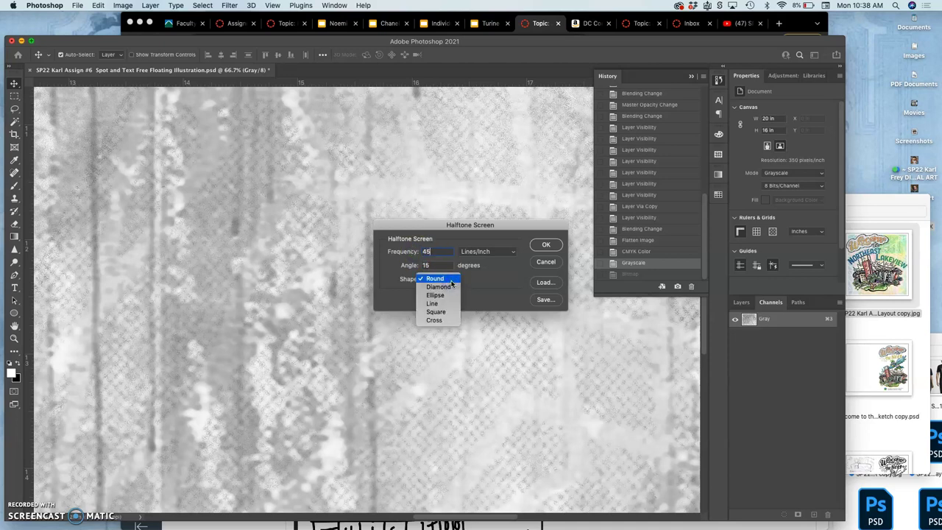
Step: Apply the 45 lines/inch round-dot halftone and zoom in on the dots
left_click(444, 282)
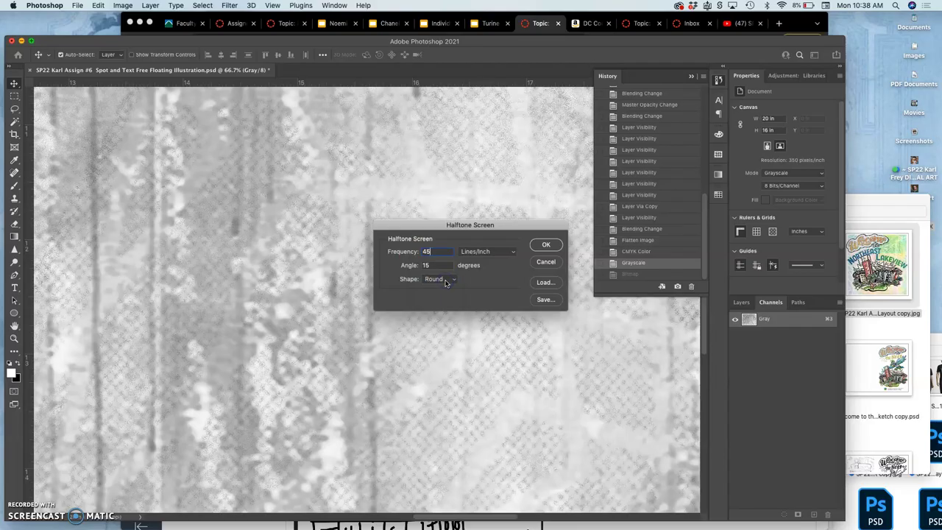
left_click(549, 245)
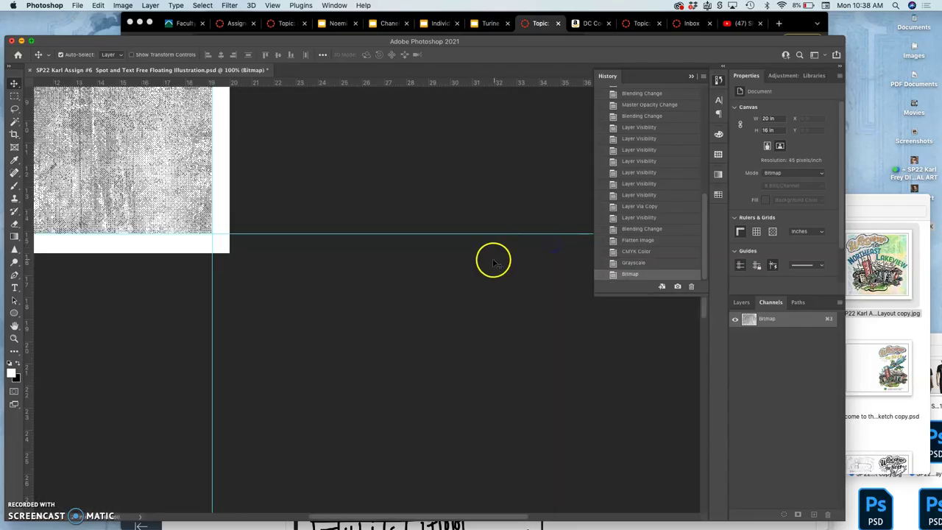
key("super+0")
key("super+plus")
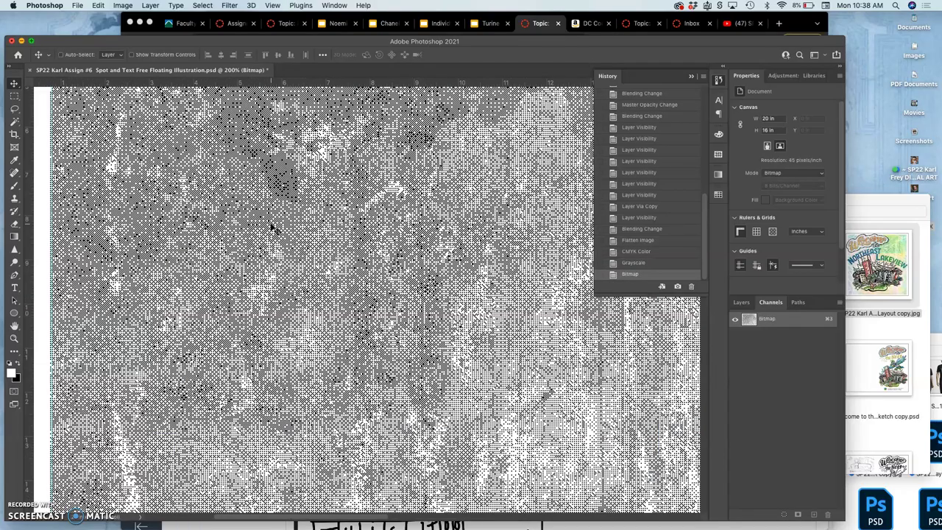
key("super+plus")
key("super+plus")
key("super+plus")
key("super+plus")
key("super+plus")
key("super+plus")
key("super+plus")
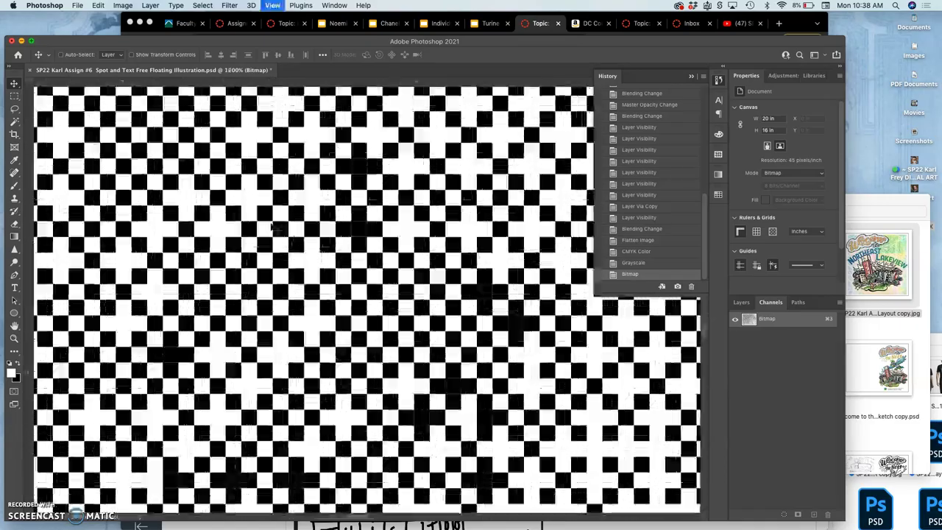
Step: Zoom around the halftone pattern, then zoom out to 50% to see the whole bitmap
key("super+plus")
key("super+minus")
key("super+minus")
key("super+minus")
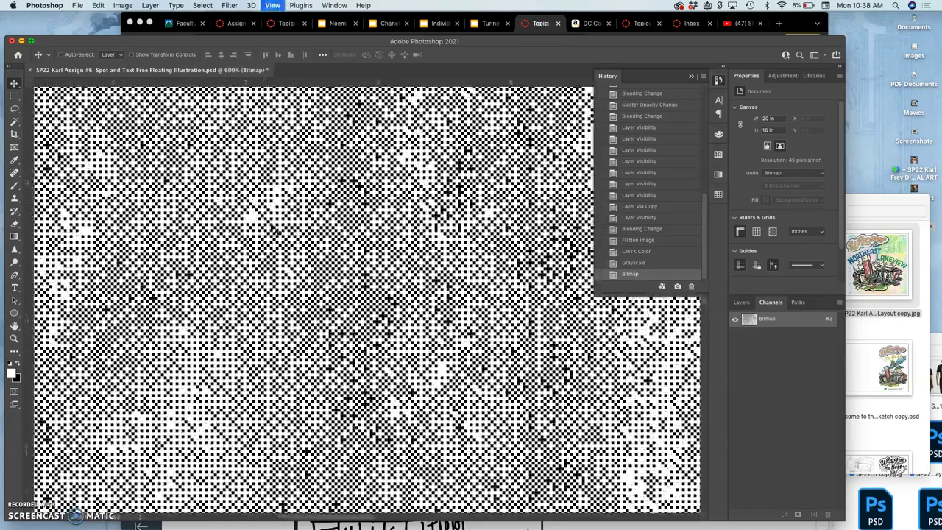
key("super+minus")
key("super+minus")
key("super+minus")
key("super+minus")
key("super+minus")
key("super+minus")
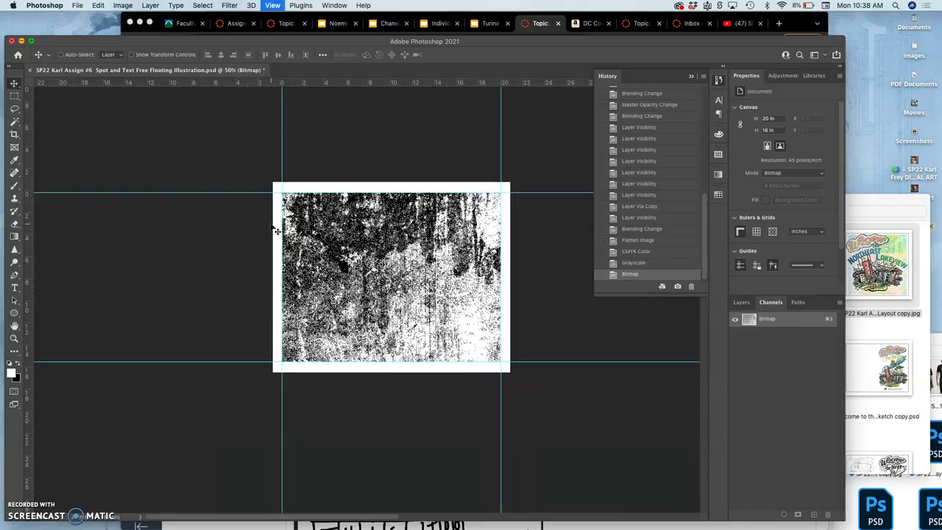
key("super+plus")
key("super+plus")
key("super+plus")
key("super+plus")
key("super+plus")
key("super+plus")
key("super+plus")
key("super+plus")
key("super+plus")
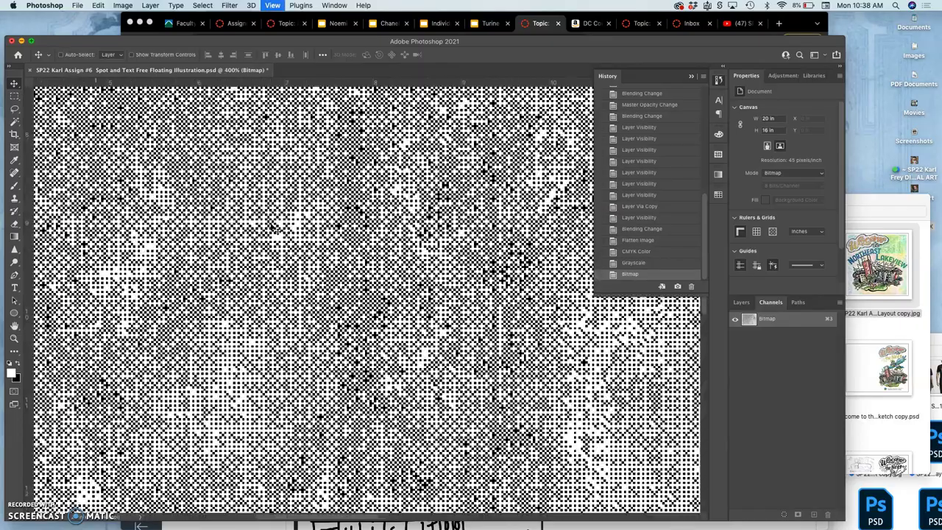
key("super+plus")
key("super+plus")
key("super+plus")
key("super+plus")
key("super+plus")
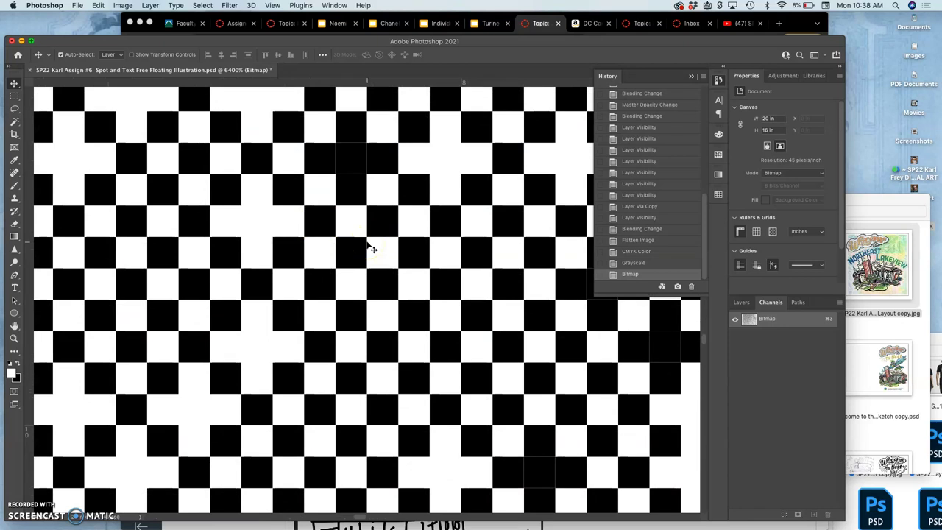
key("super+minus")
key("super+minus")
key("super+minus")
key("super+minus")
key("super+minus")
key("super+minus")
key("super+minus")
key("super+minus")
key("super+minus")
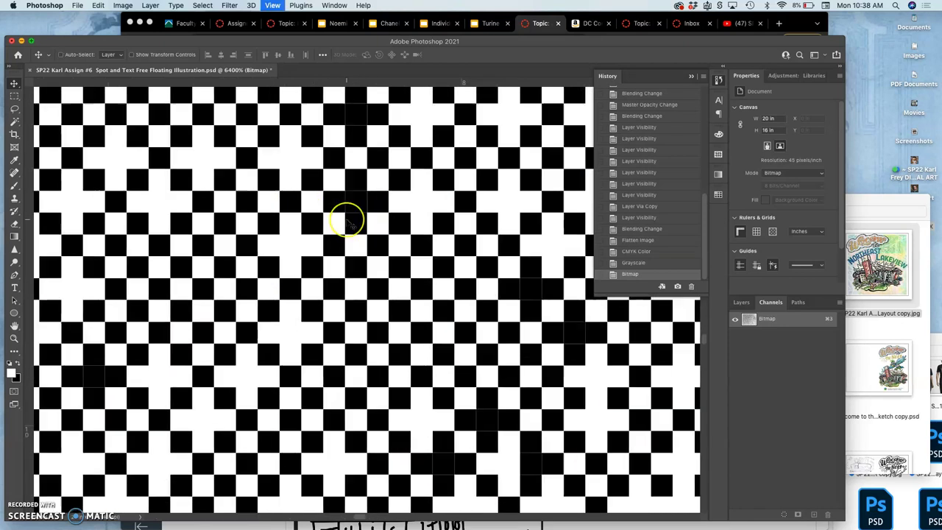
key("super+minus")
key("super+minus")
key("super+minus")
key("super+minus")
key("super+minus")
key("super+minus")
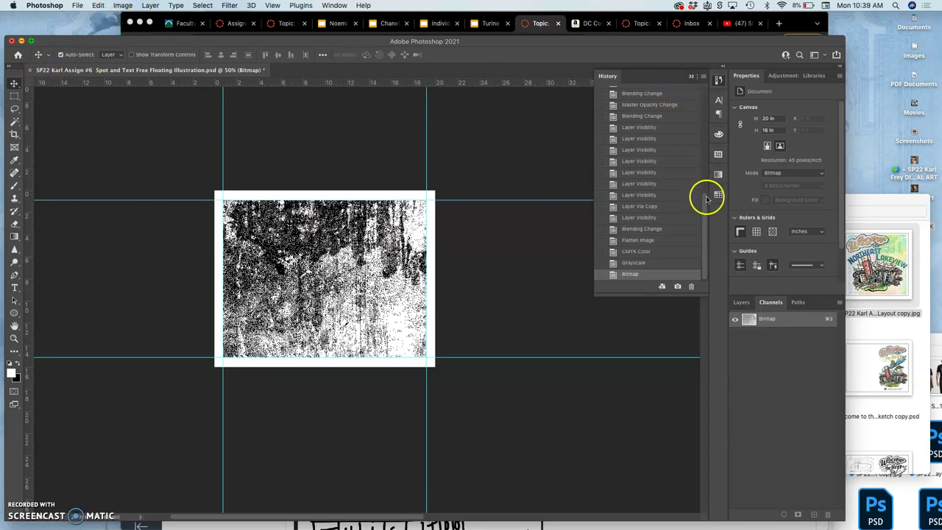
Step: Revert to the original colour illustration snapshot in the History panel
left_click_drag(706, 202, 695, 70)
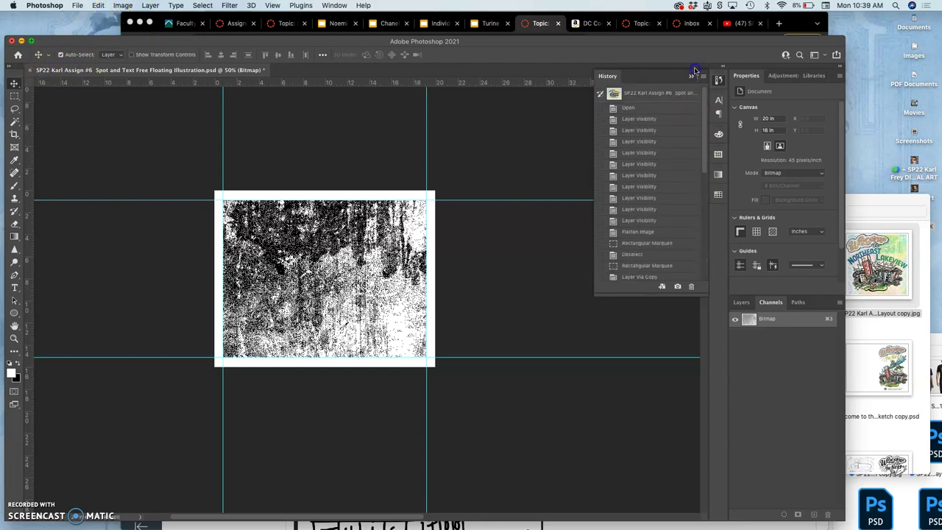
left_click(643, 93)
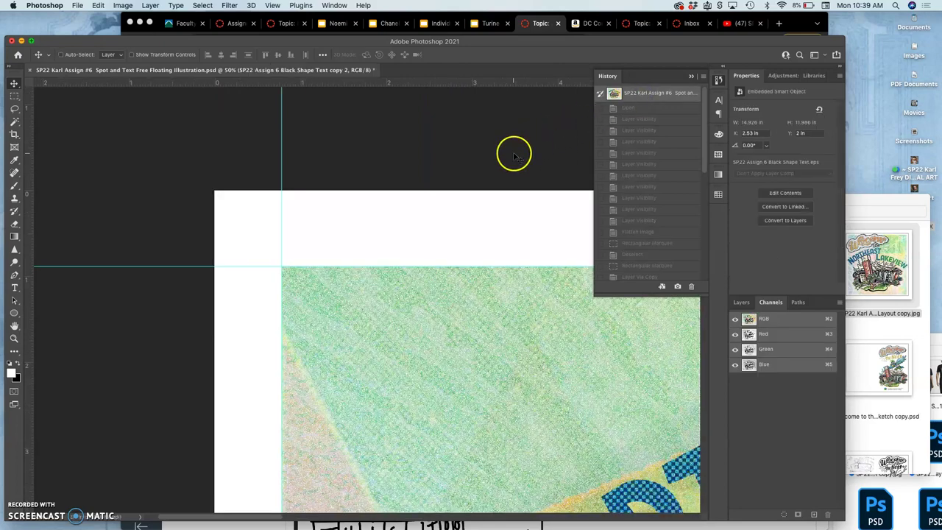
key("super+minus")
key("super+minus")
key("super+minus")
left_click(771, 303)
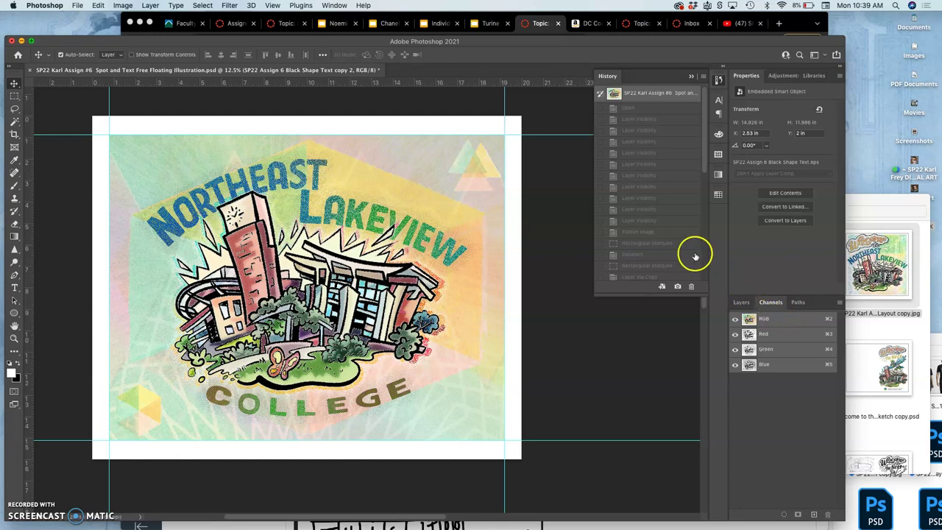
Step: Step through earlier History states and settle on the Flatten Image state
left_click(646, 243)
left_click(638, 233)
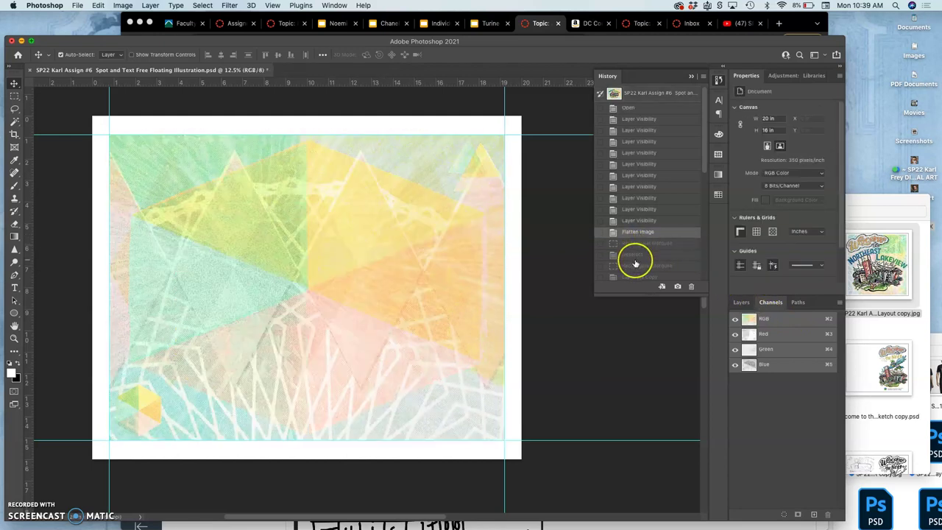
scroll(634, 261, "down", 4)
left_click(634, 258)
scroll(635, 263, "down", 5)
scroll(635, 262, "down", 3)
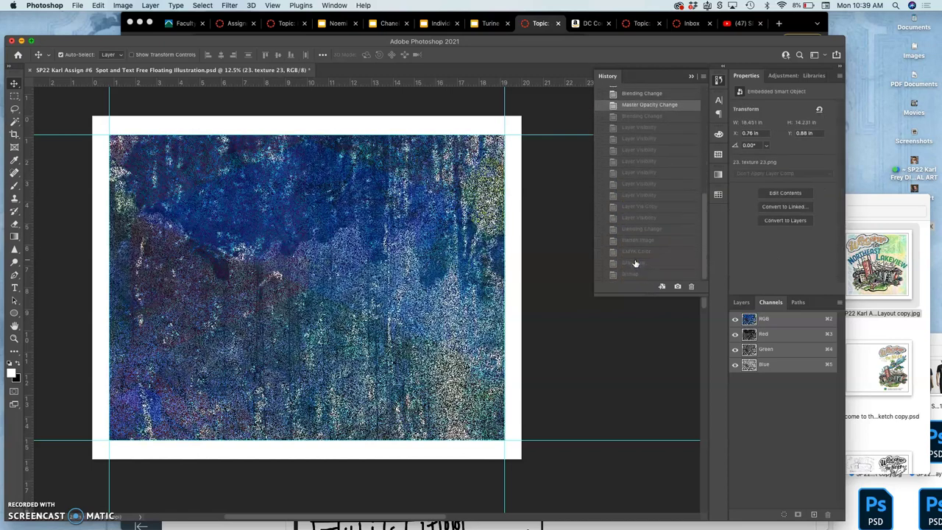
left_click(634, 240)
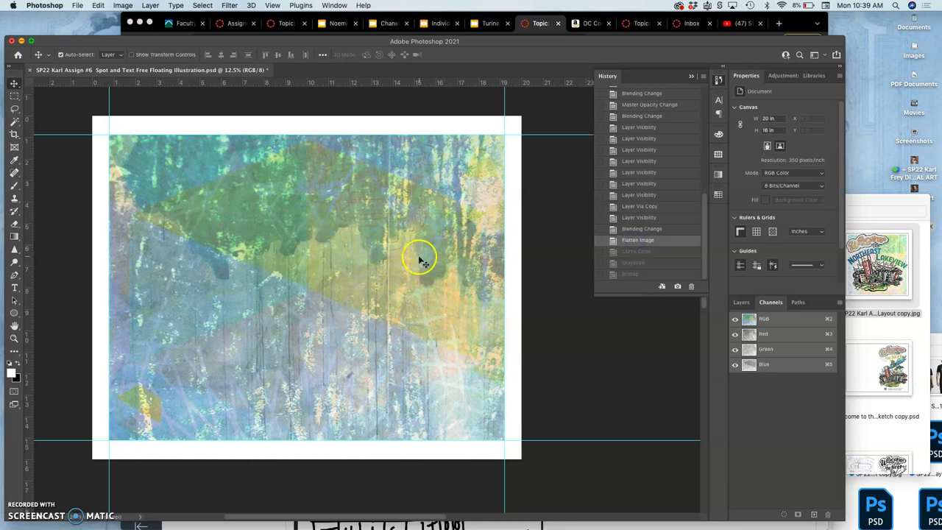
Step: Play the CMYK FULL RUN action from the KARL-Color Seps set in the Actions panel
left_click(741, 303)
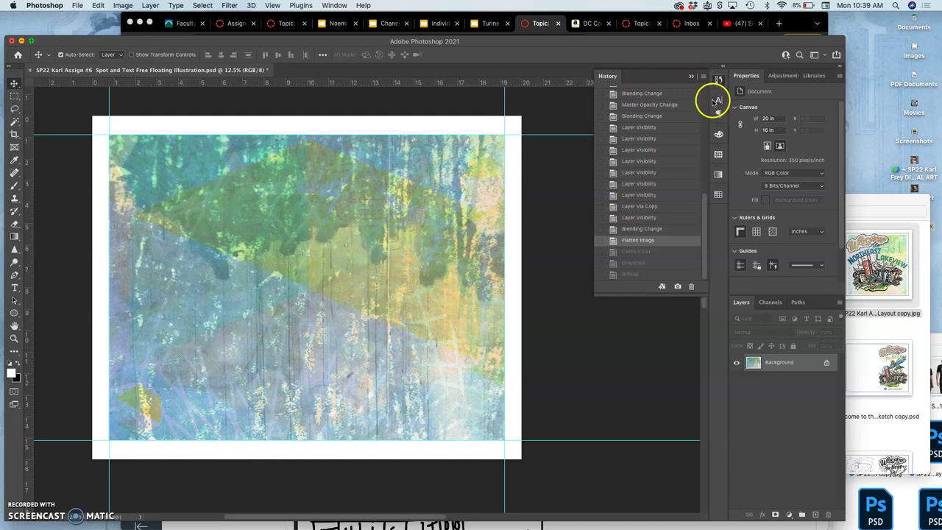
left_click(333, 6)
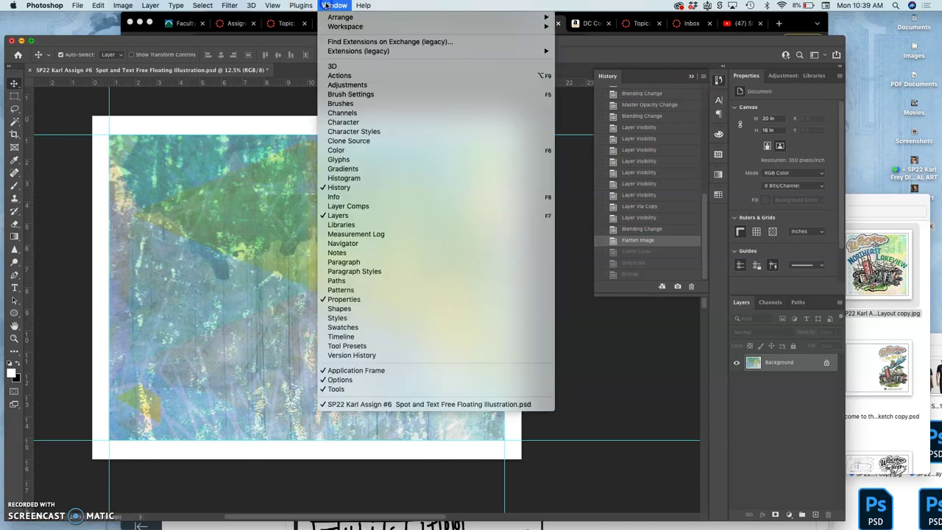
left_click(358, 134)
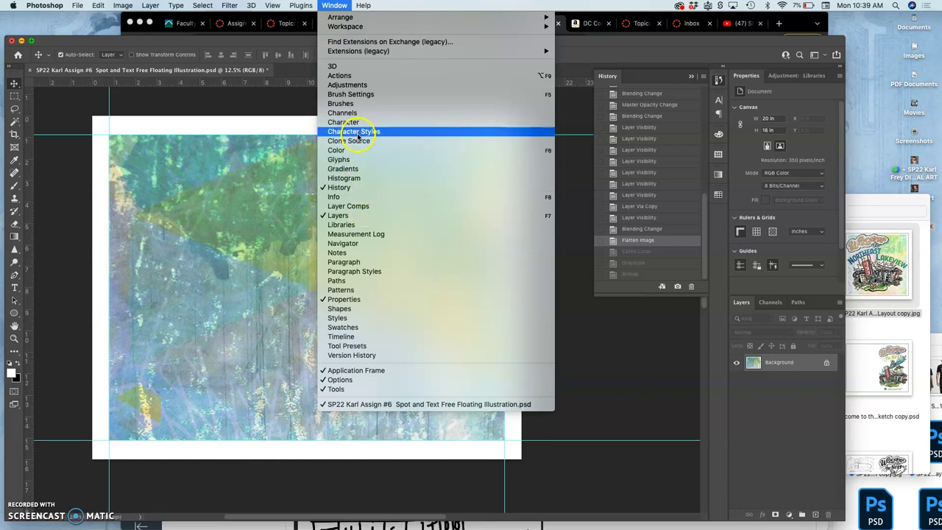
left_click(354, 75)
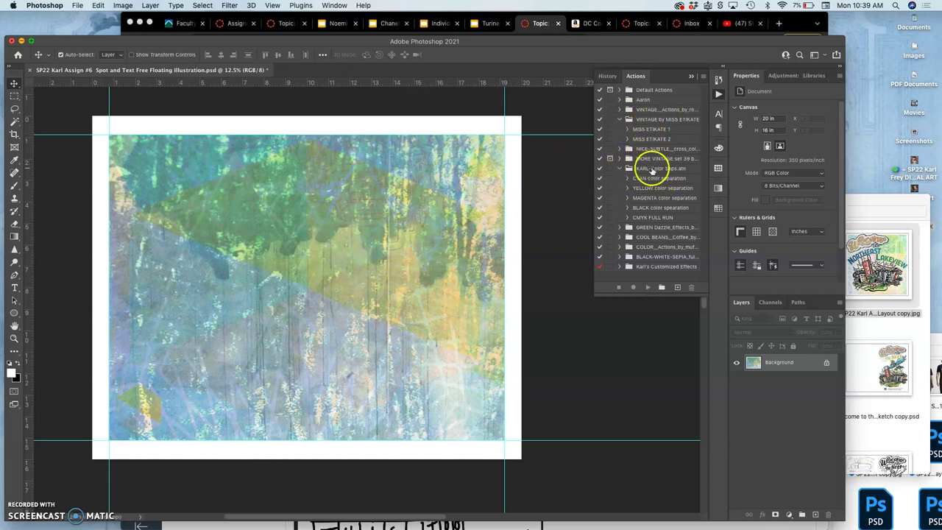
left_click(634, 217)
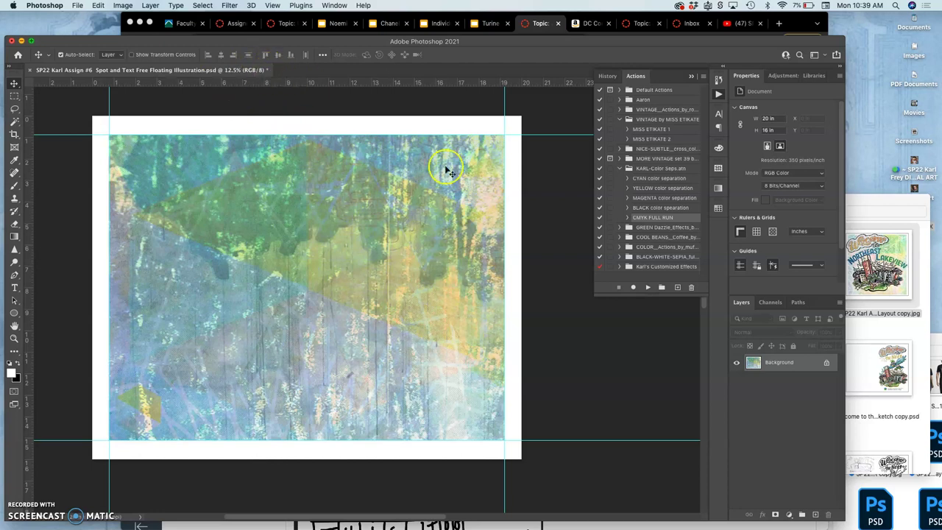
left_click(648, 289)
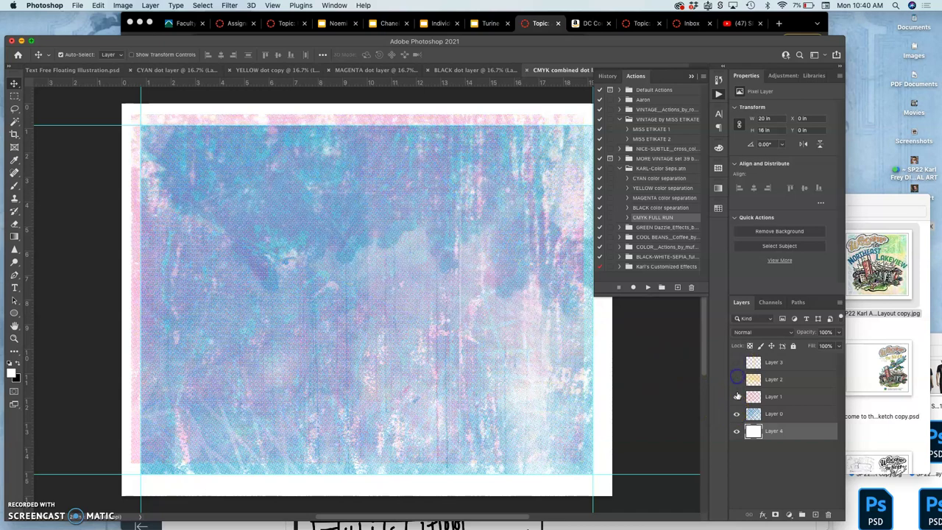
Step: Hide all dot layers, then show only the cyan layer and zoom in to inspect it
left_click(737, 396)
left_click(737, 413)
left_click(737, 430)
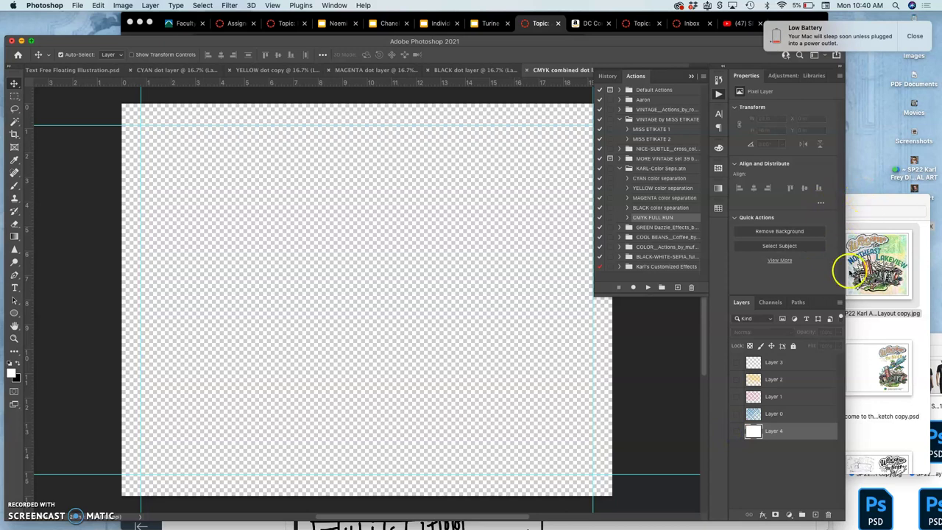
left_click(737, 414)
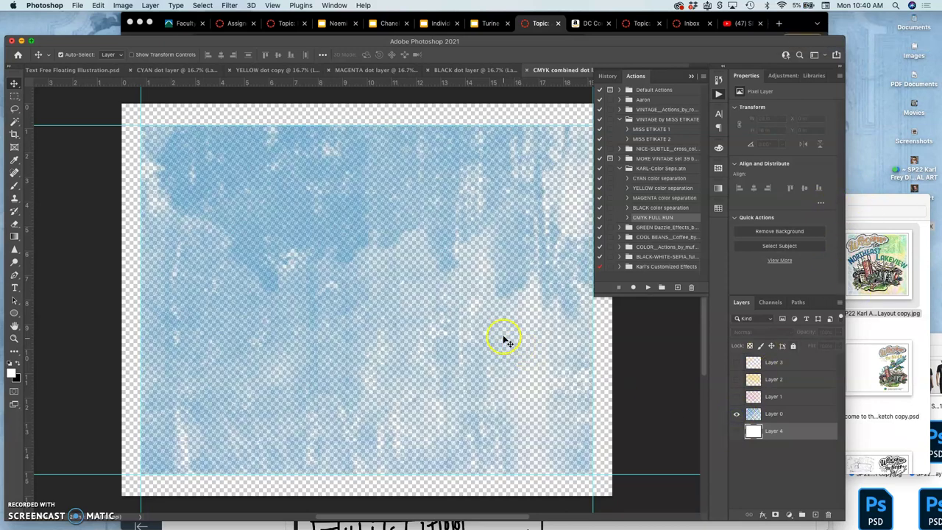
key("super+equal")
key("super+equal")
key("super+equal")
key("super+equal")
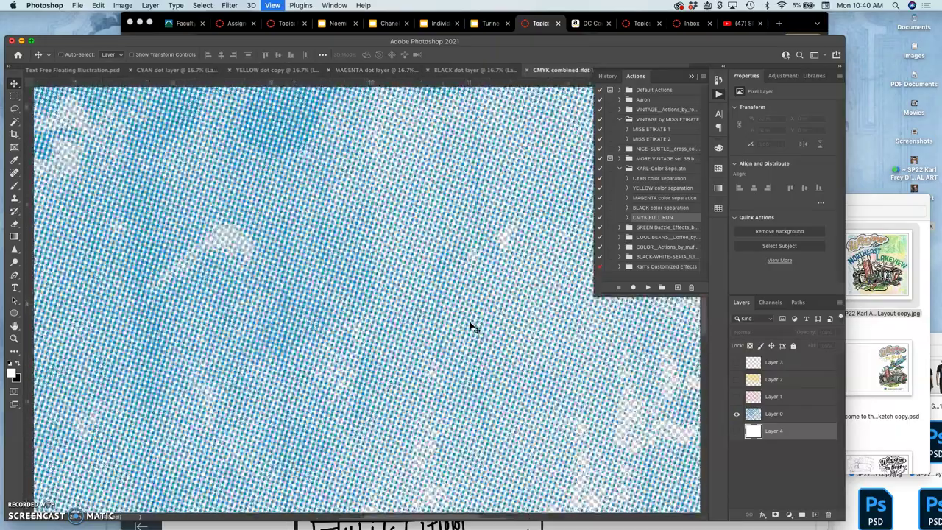
key("super+equal")
key("super+equal")
key("super+equal")
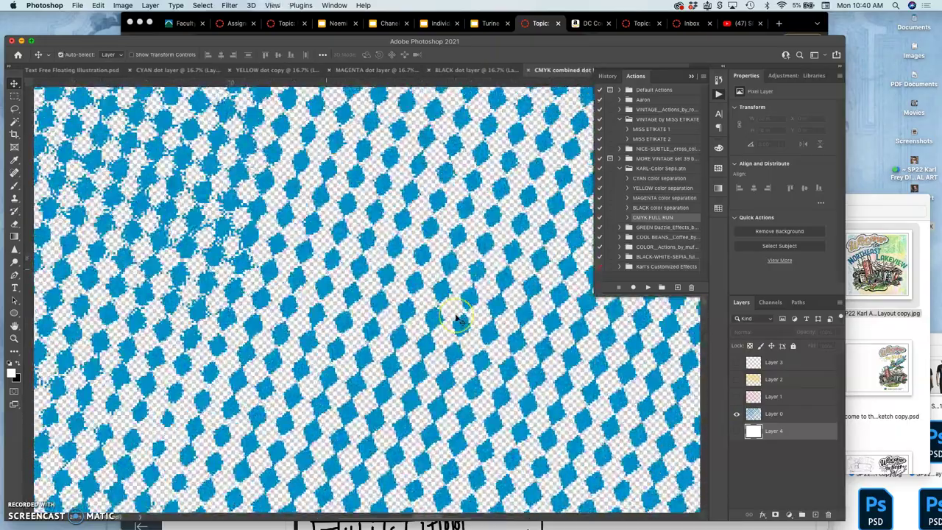
scroll(456, 320, "down", 10)
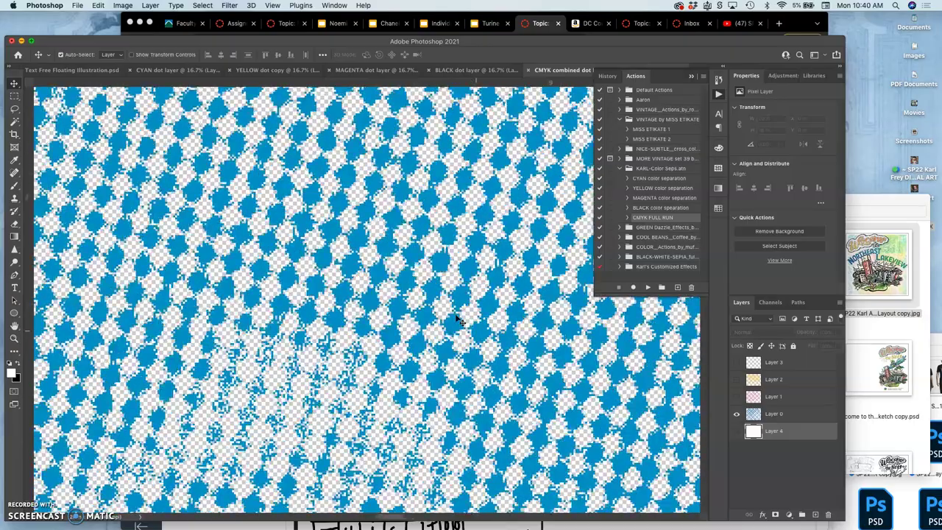
scroll(456, 320, "up", 10)
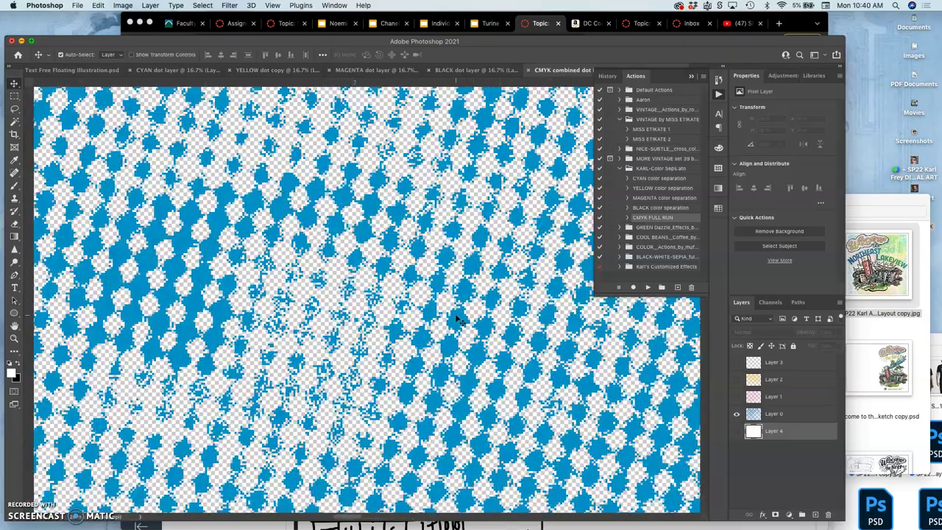
key("super+minus")
key("super+minus")
key("super+minus")
key("super+minus")
key("super+minus")
key("super+minus")
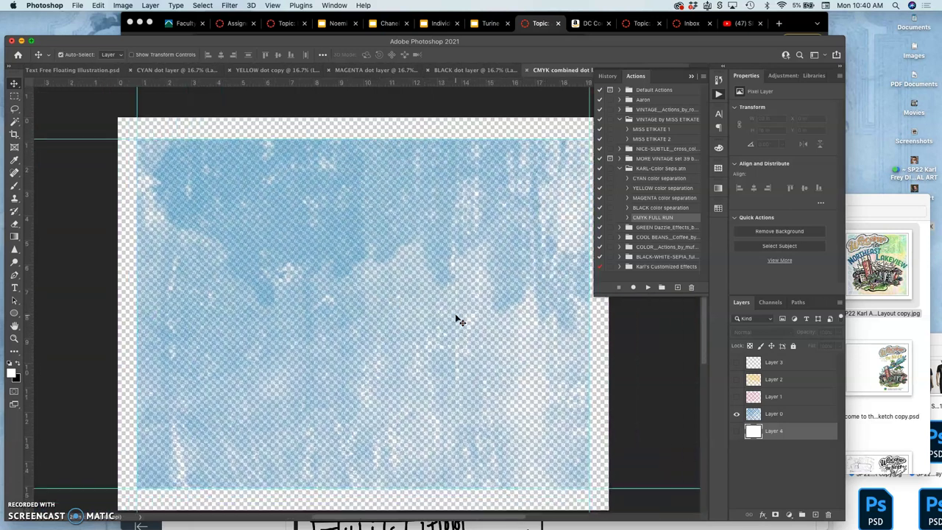
scroll(456, 320, "down", 2)
Step: Turn the magenta, yellow and black dot layers back on over the cyan
left_click(736, 396)
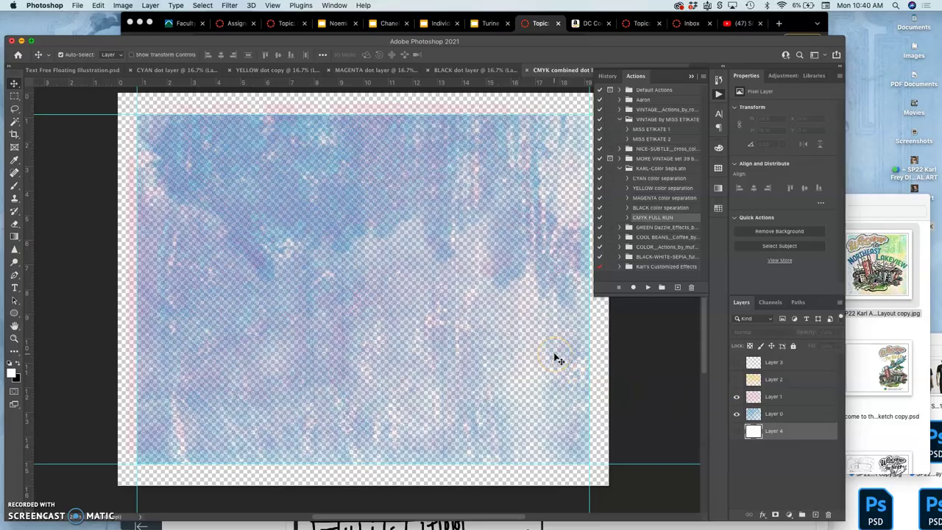
key("super+plus")
key("super+plus")
key("super+plus")
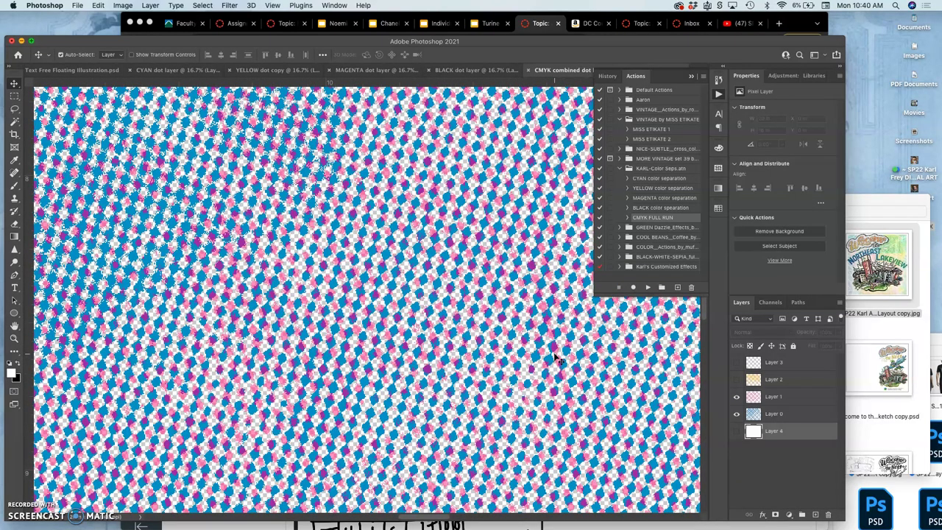
left_click(737, 380)
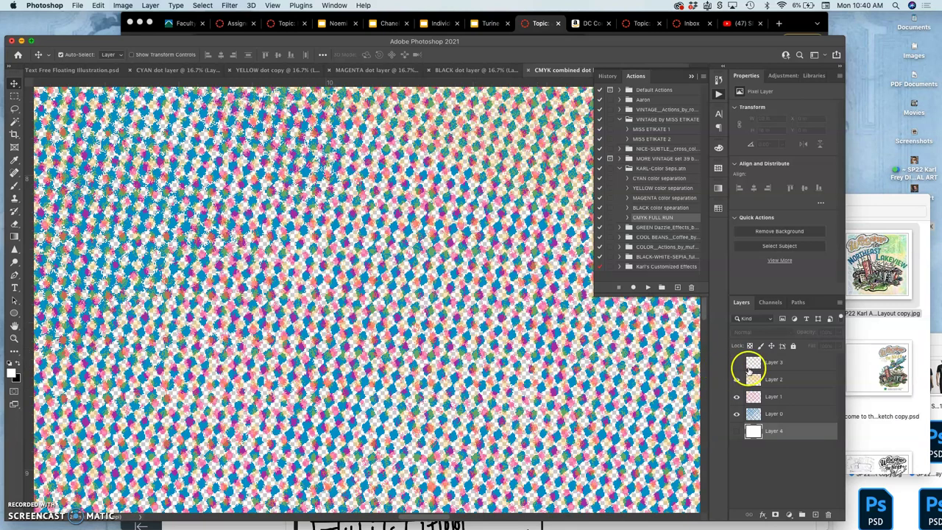
left_click(736, 362)
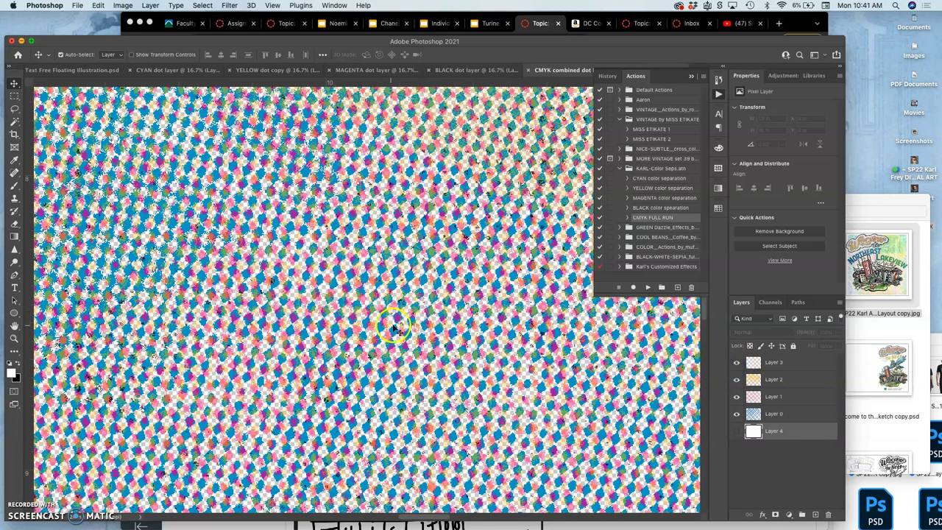
scroll(395, 328, "down", 10)
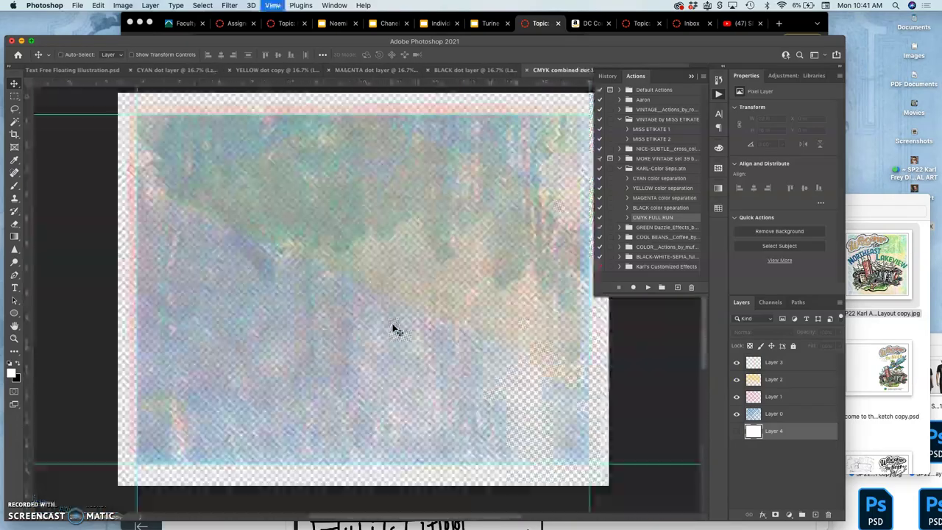
Step: Dismiss the alert and select all four dot layers in the combined document
left_click(446, 317)
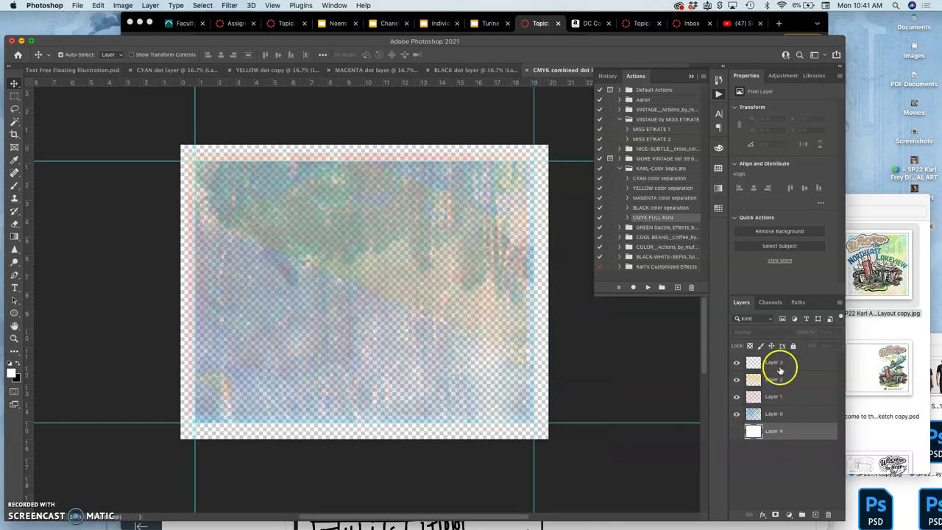
left_click(774, 363)
left_click(778, 416, "shift")
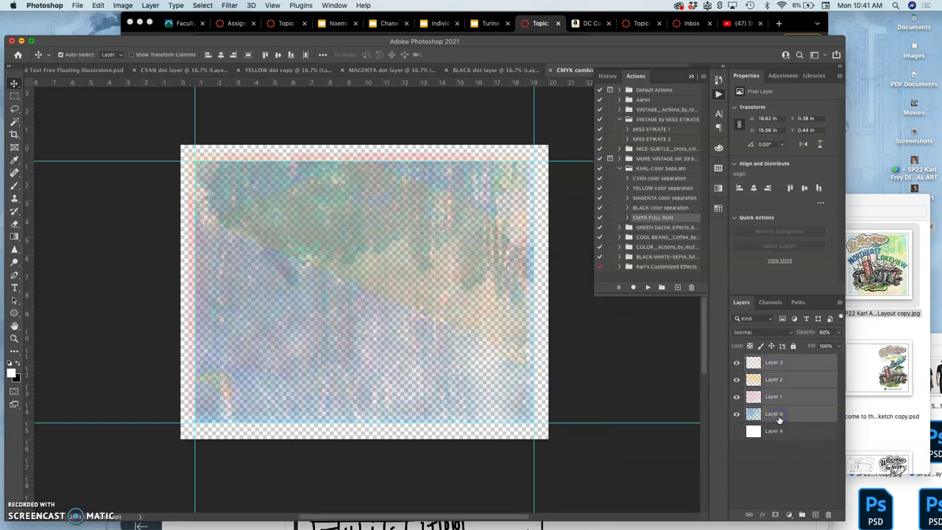
Step: Float the CMYK combined dot layers window and position it beside the main illustration window
left_click_drag(568, 72, 373, 198)
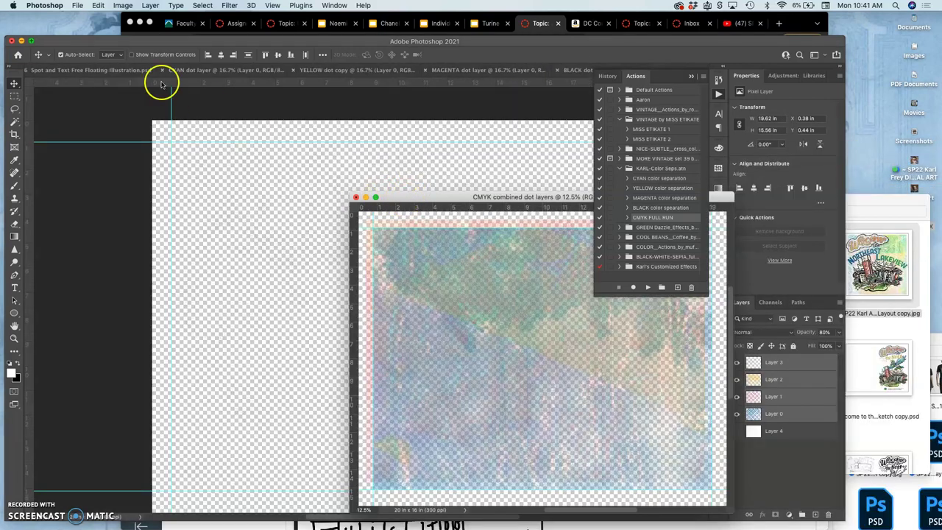
left_click(97, 71)
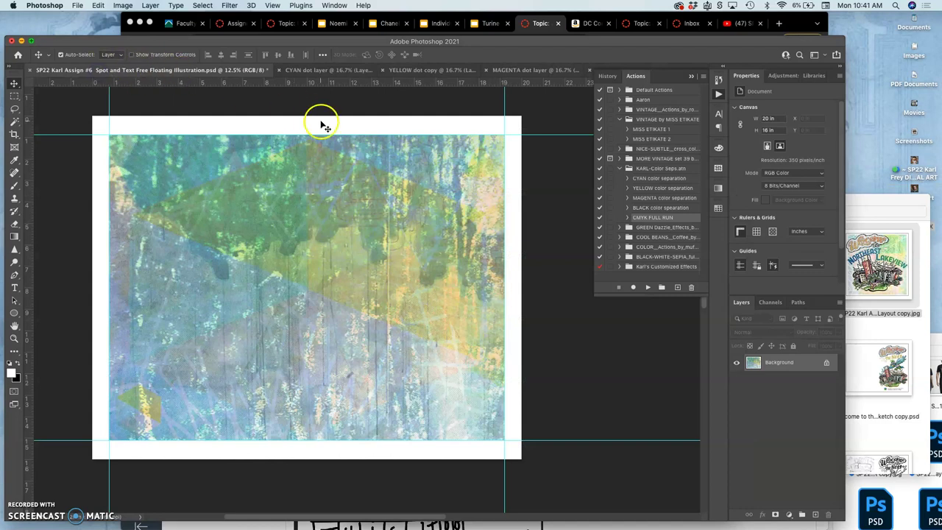
left_click_drag(617, 45, 671, 233)
left_click(652, 199)
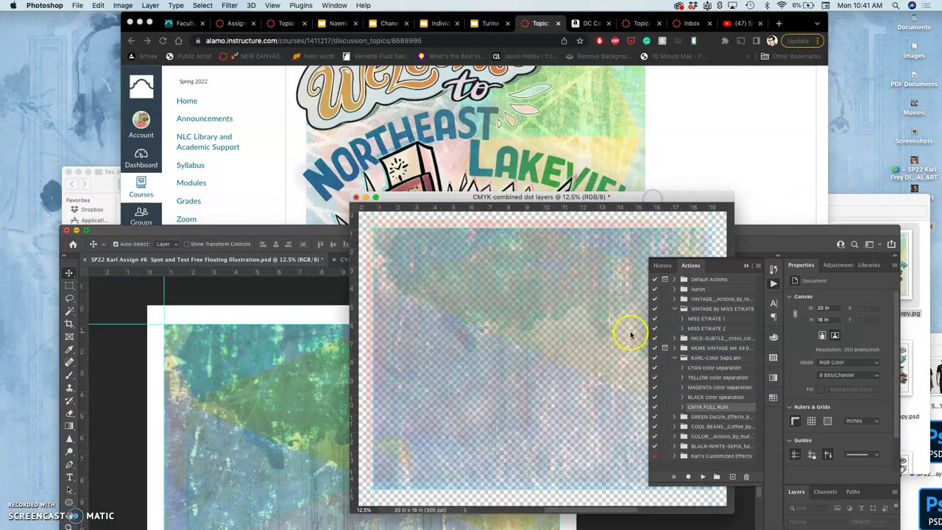
left_click(758, 228)
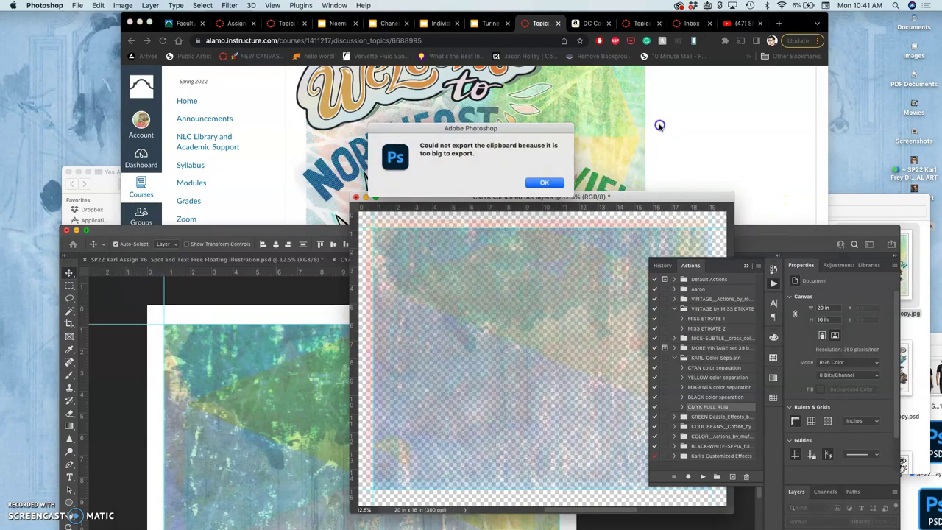
left_click(542, 184)
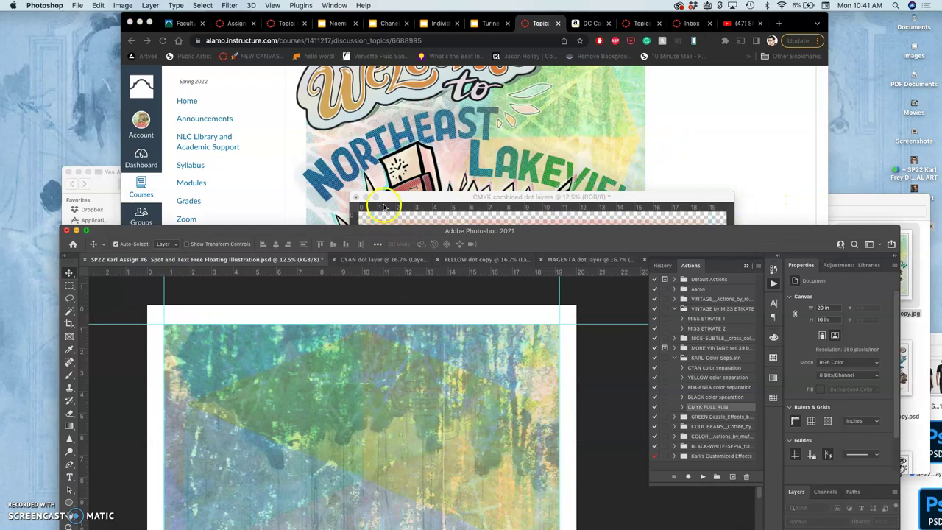
left_click_drag(384, 204, 54, 341)
left_click_drag(211, 229, 297, 5)
left_click_drag(90, 346, 88, 173)
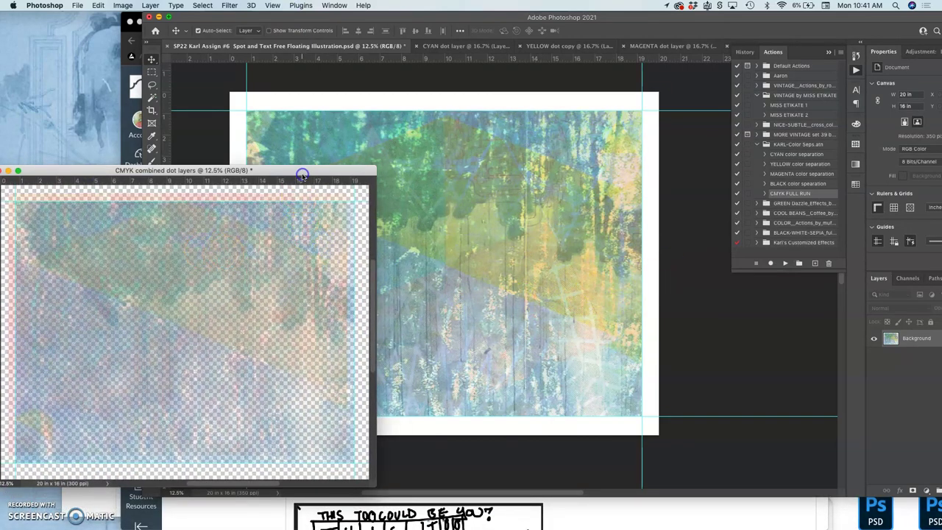
left_click(319, 276)
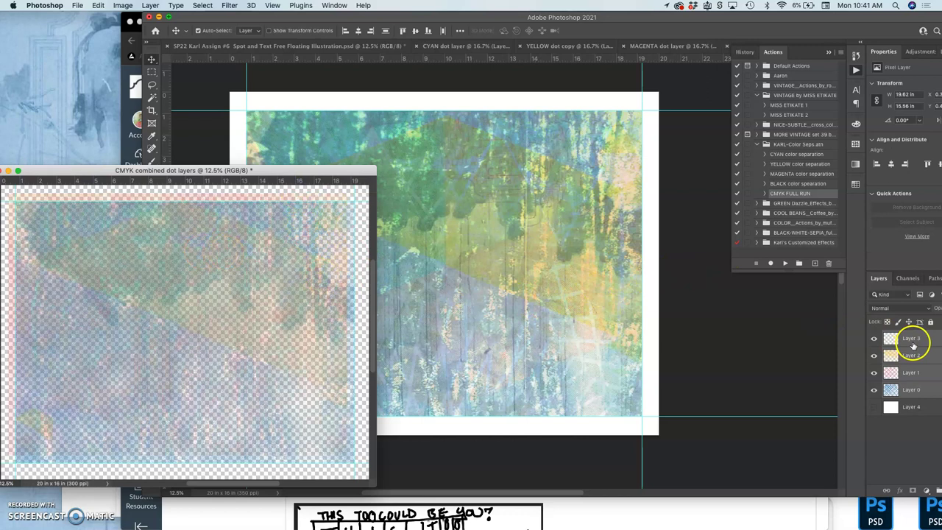
Step: Drag the four dot layers into the main illustration and close the CMYK combined document
left_click_drag(912, 343, 525, 249)
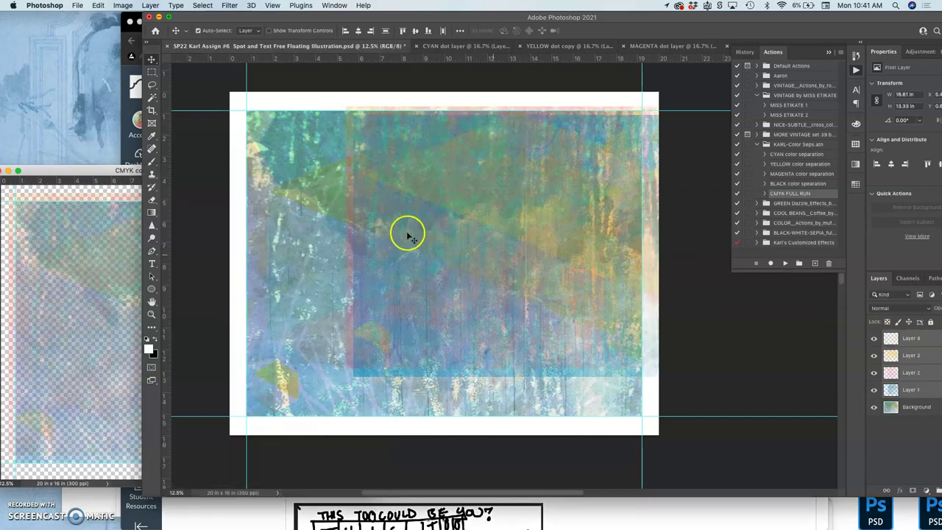
left_click_drag(124, 169, 191, 172)
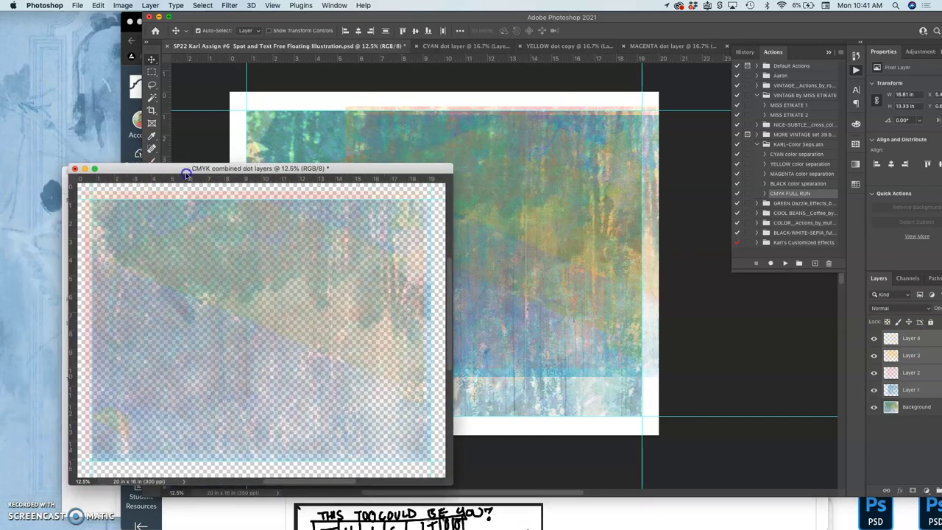
left_click(74, 169)
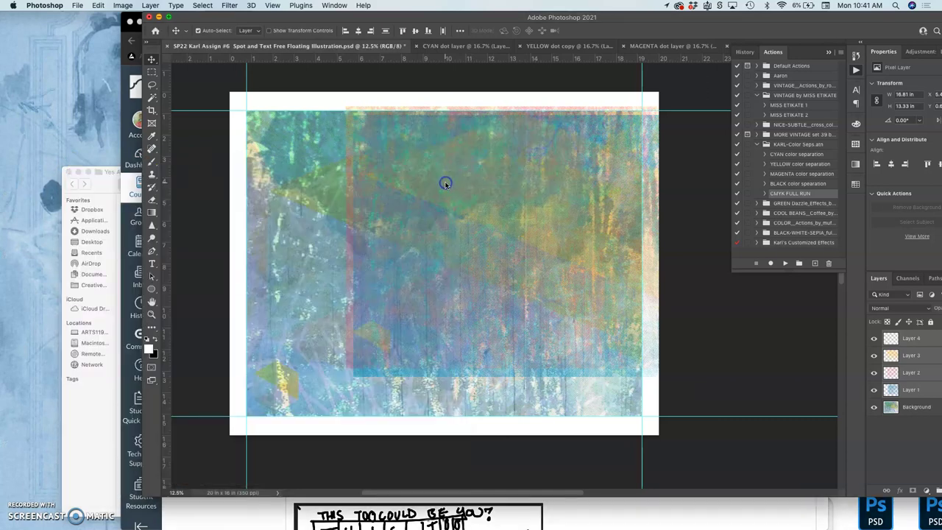
Step: Close the MAGENTA, YELLOW, CYAN and BLACK dot documents without saving
left_click(464, 46)
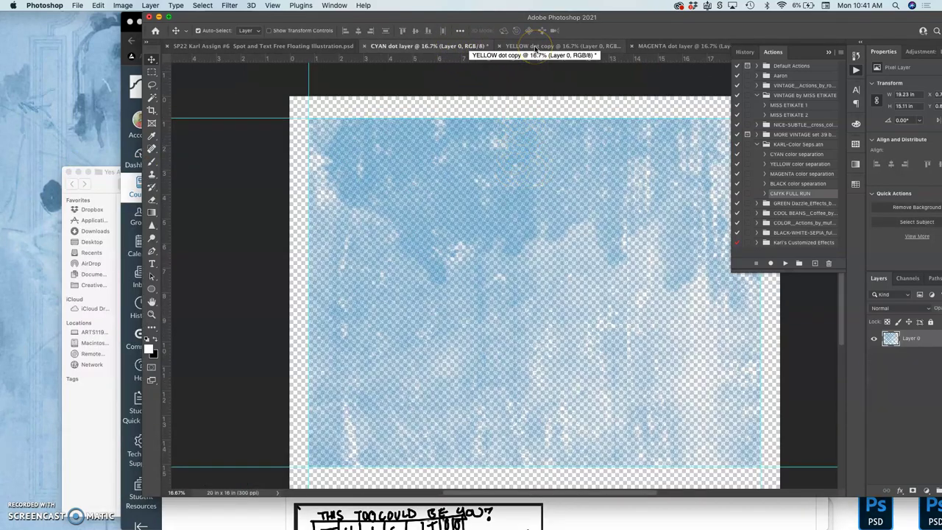
left_click(508, 47)
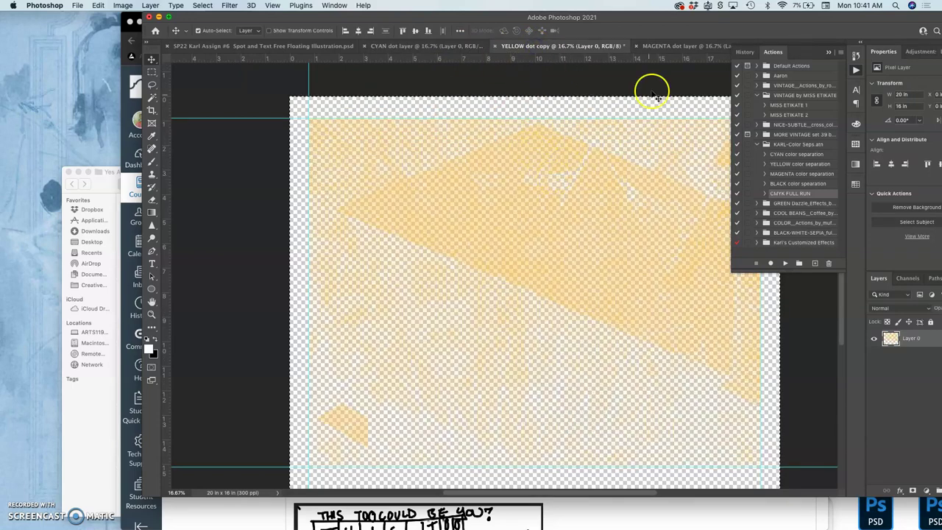
left_click(665, 47)
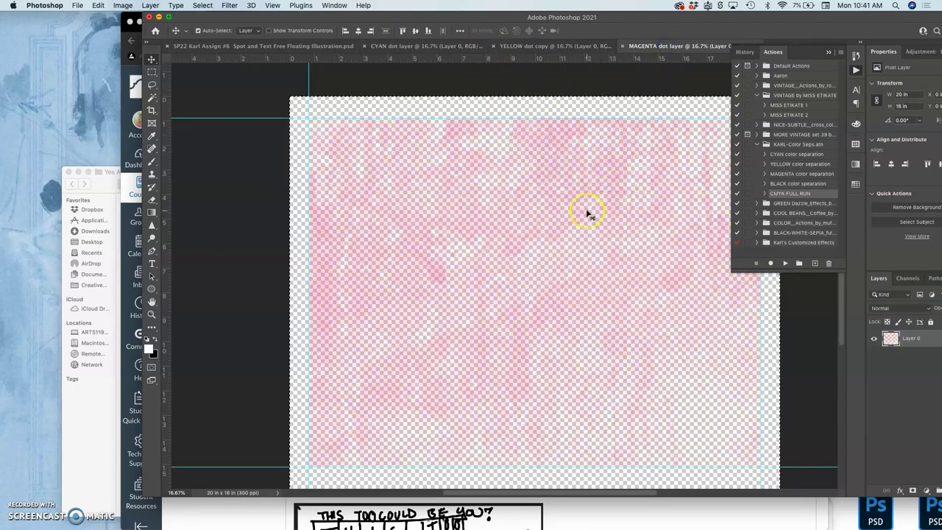
left_click(621, 45)
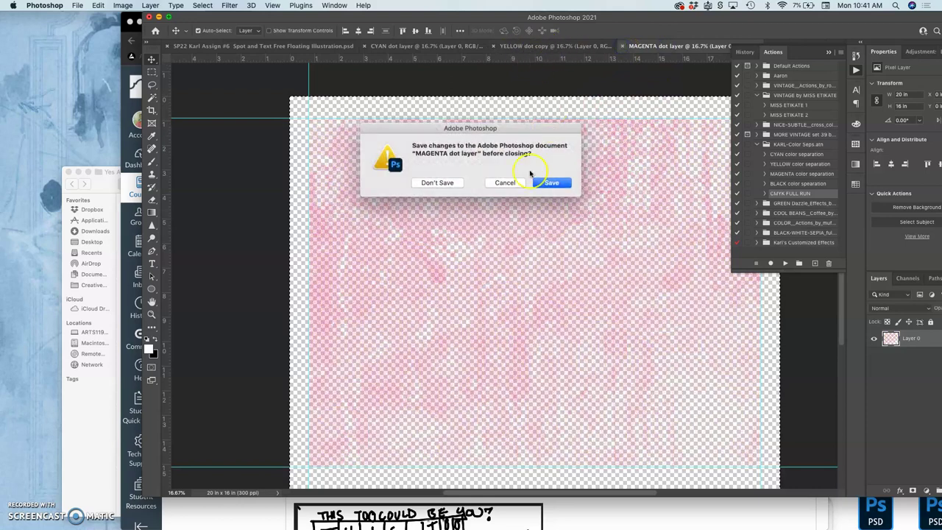
left_click(441, 183)
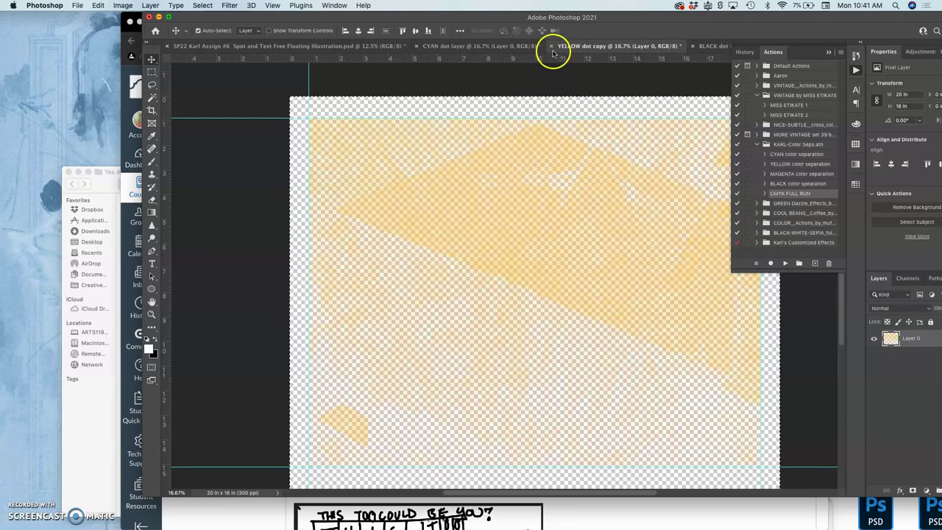
left_click(552, 46)
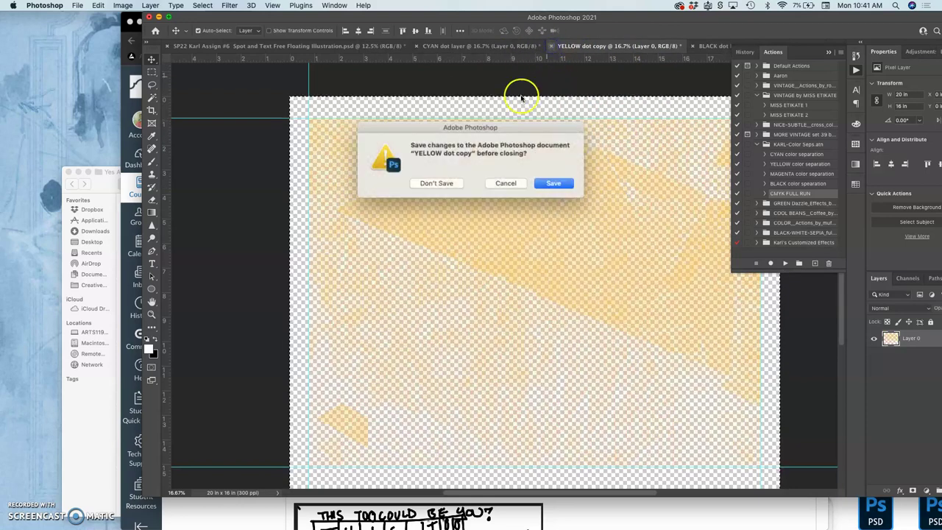
left_click(438, 182)
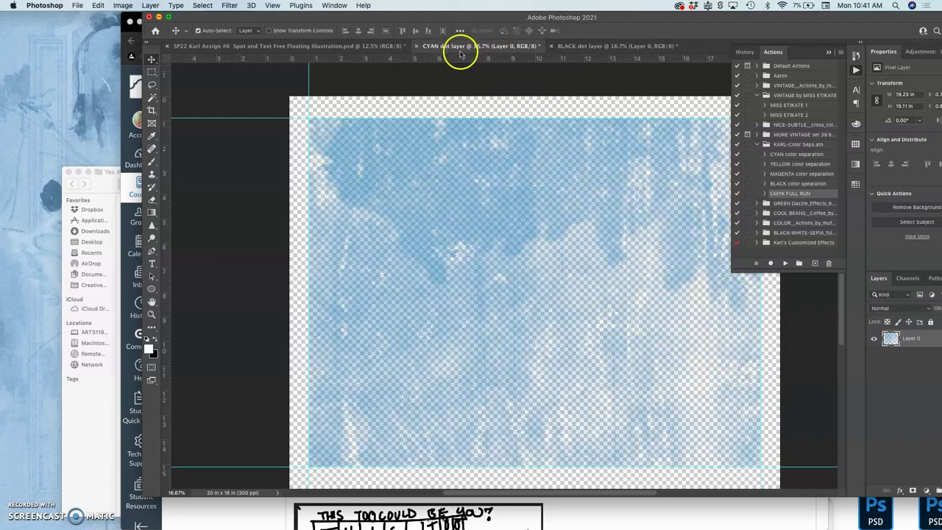
left_click(417, 46)
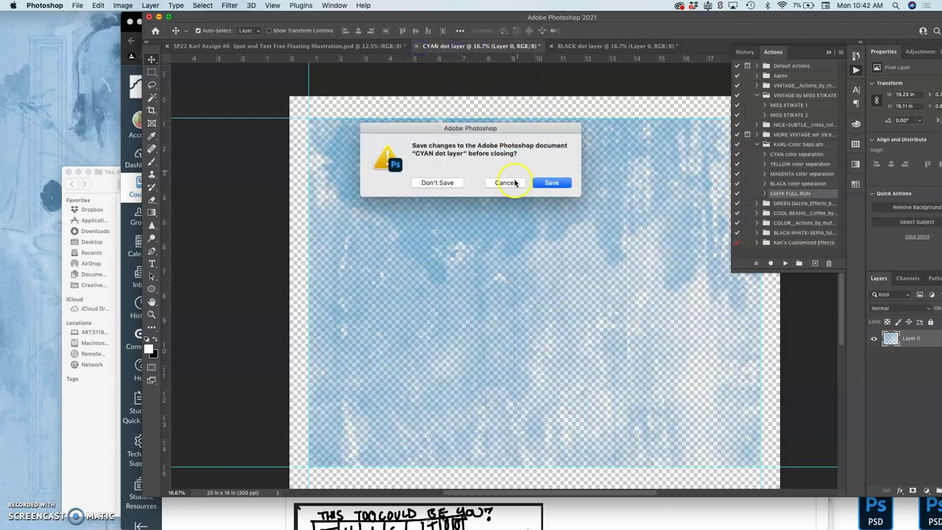
left_click(438, 184)
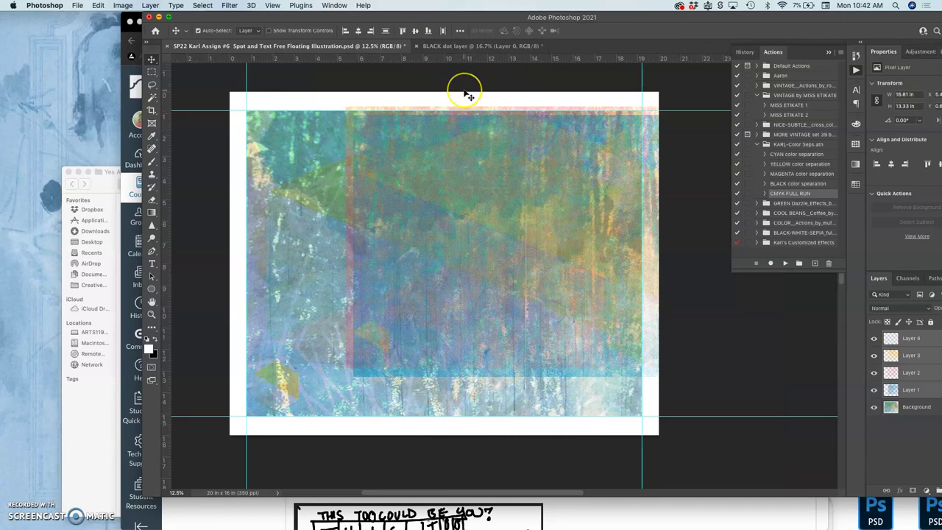
left_click(454, 46)
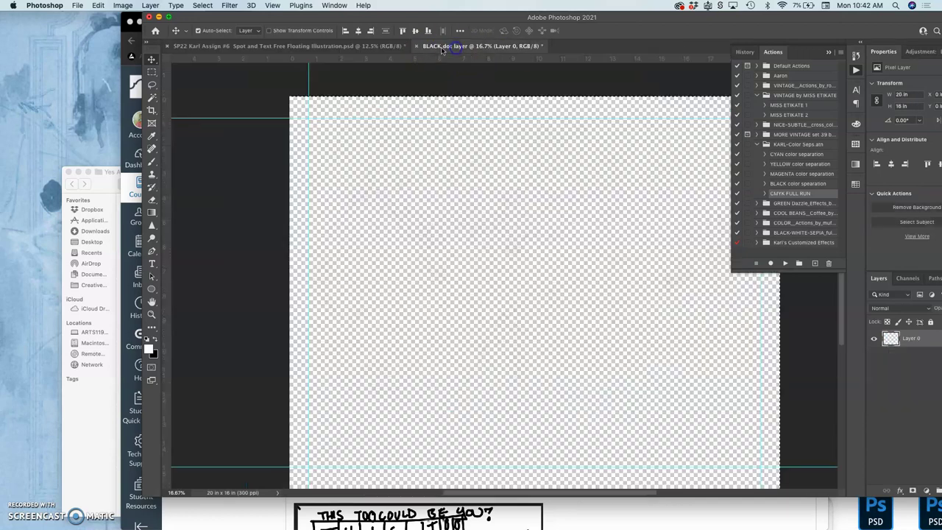
left_click(417, 47)
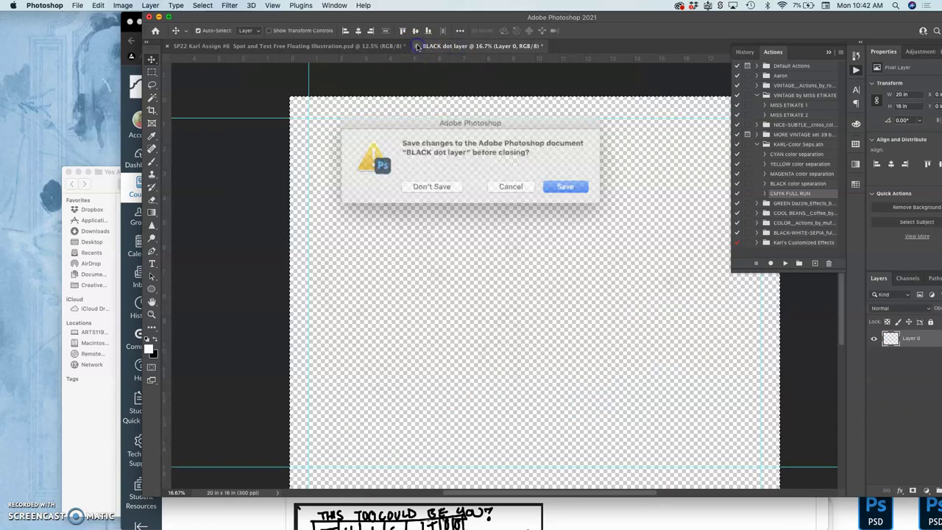
left_click(436, 184)
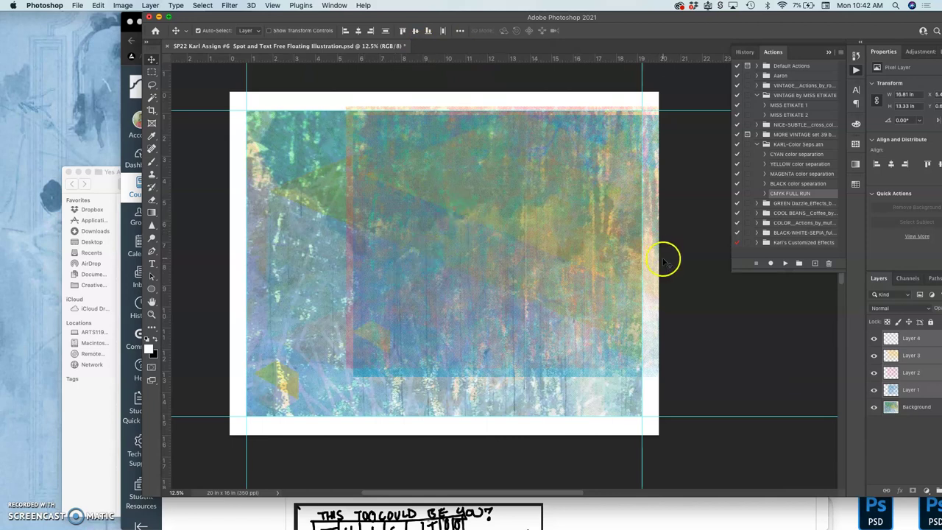
Step: Select Layers 1–4, shift them left and down, and hide the Background layer
left_click(151, 59)
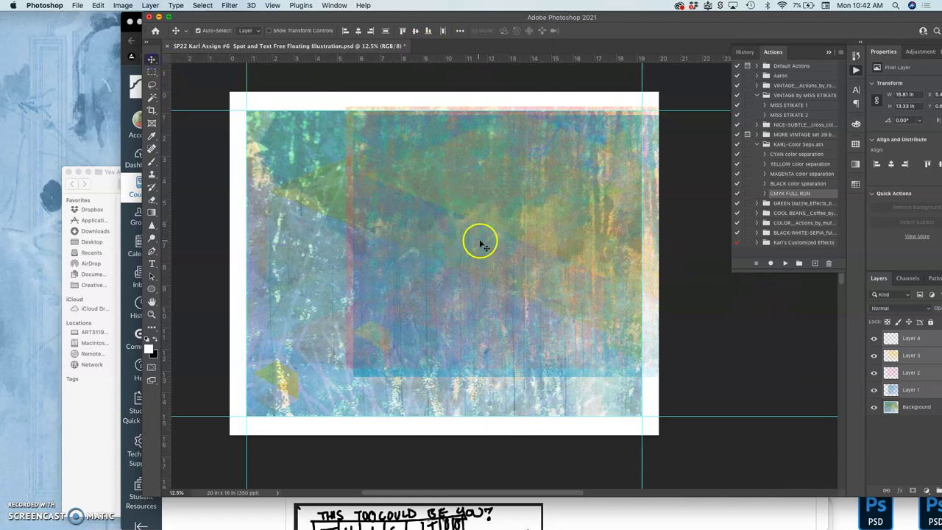
left_click_drag(480, 243, 395, 299)
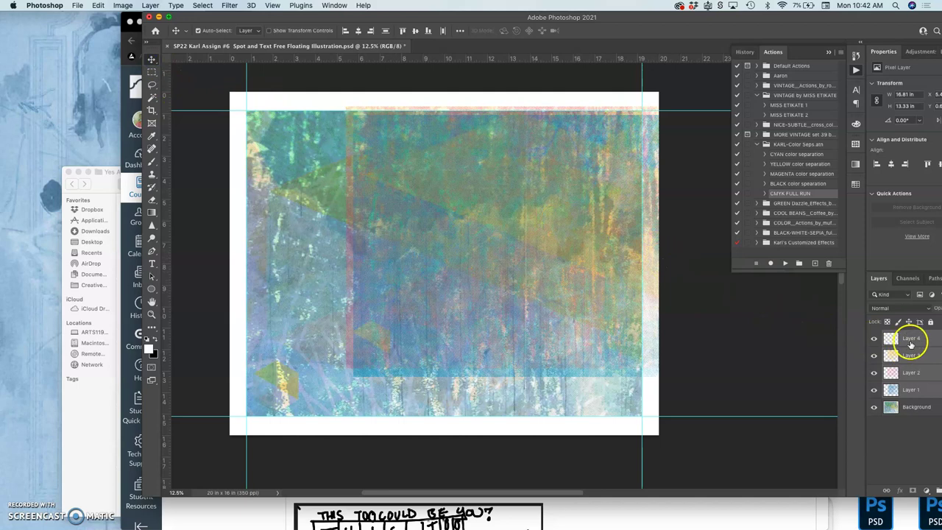
left_click(911, 341)
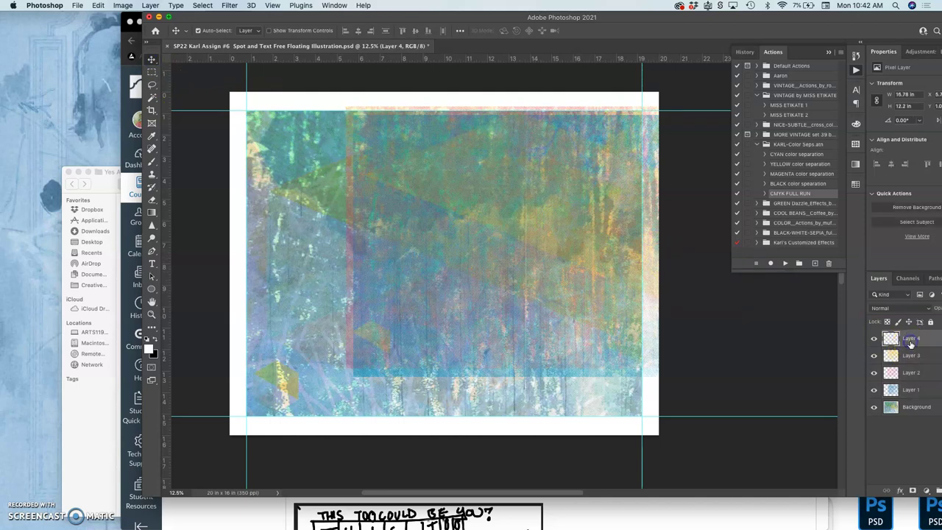
left_click(901, 390, "shift")
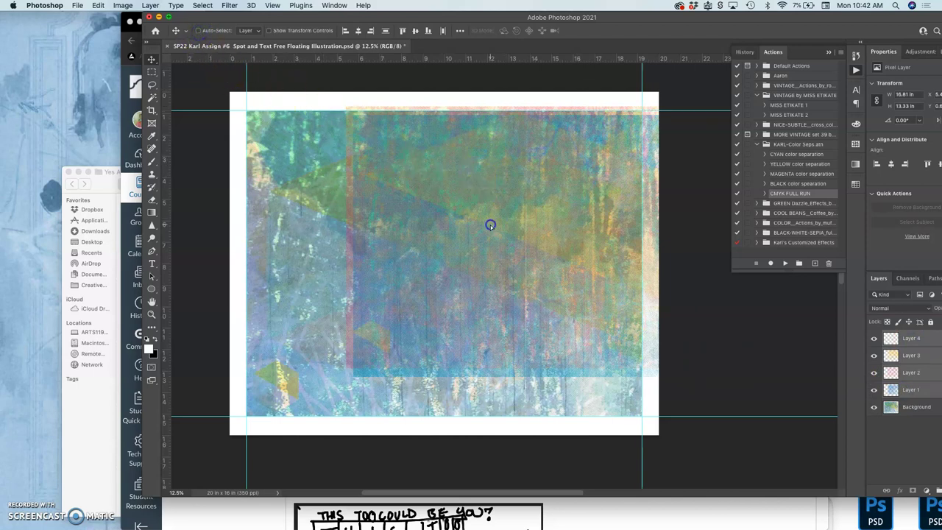
left_click_drag(471, 236, 399, 257)
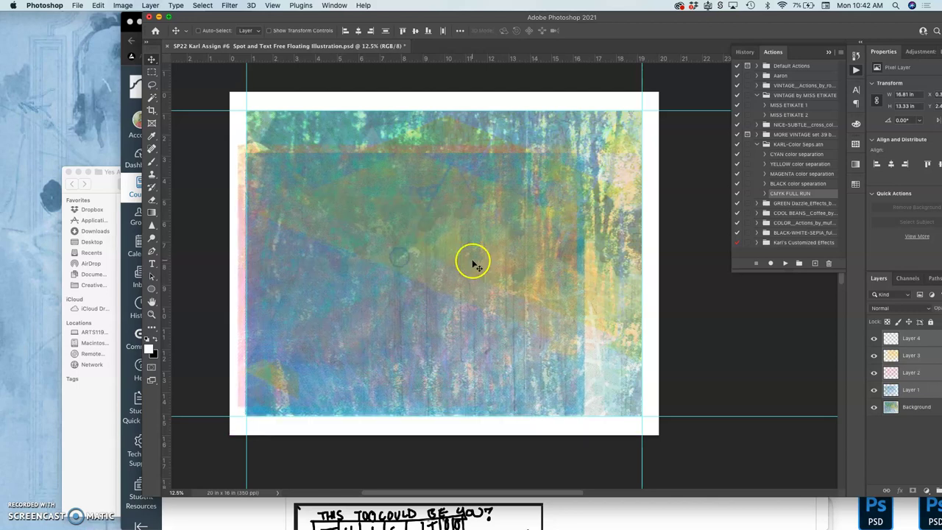
left_click(874, 408)
Step: Scale the dot layers up to about 119% (19.98 × 15.84 in), nudge them into place, and apply
key("super+t")
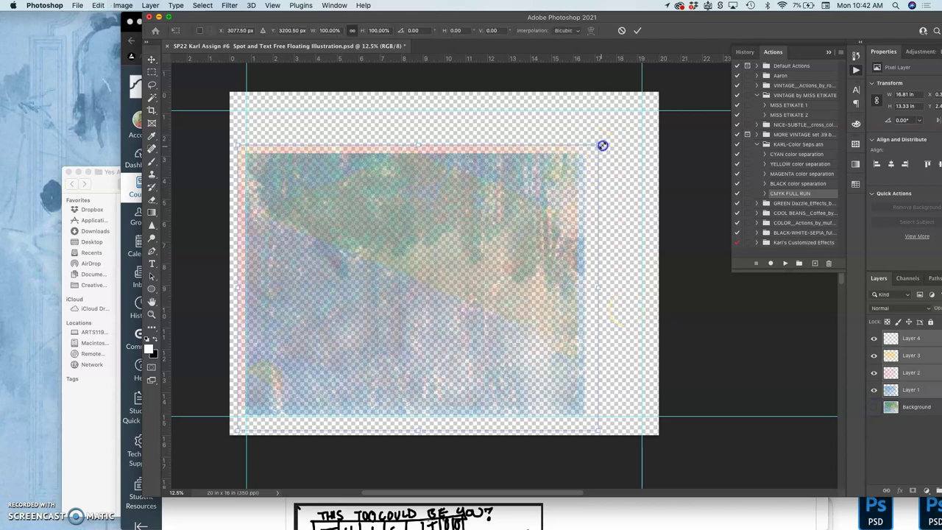
left_click_drag(605, 145, 665, 92)
left_click_drag(549, 203, 549, 205)
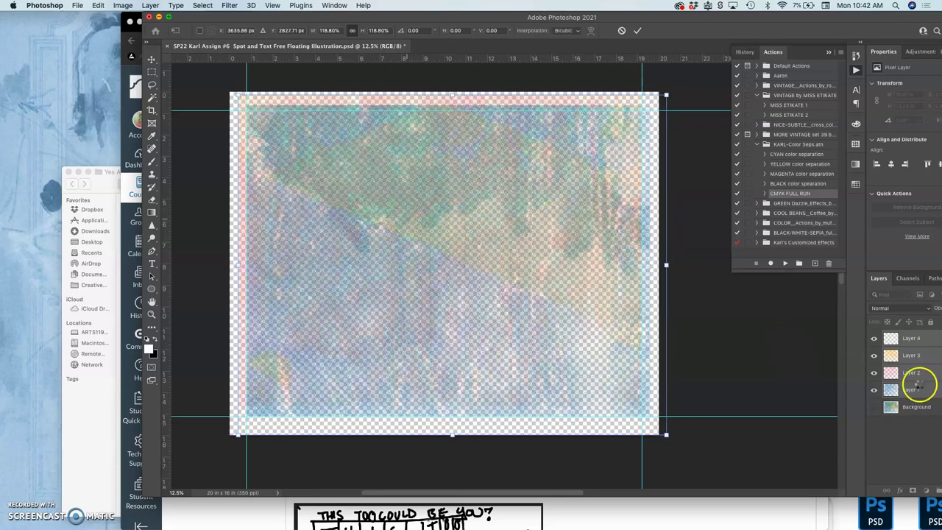
key("Return")
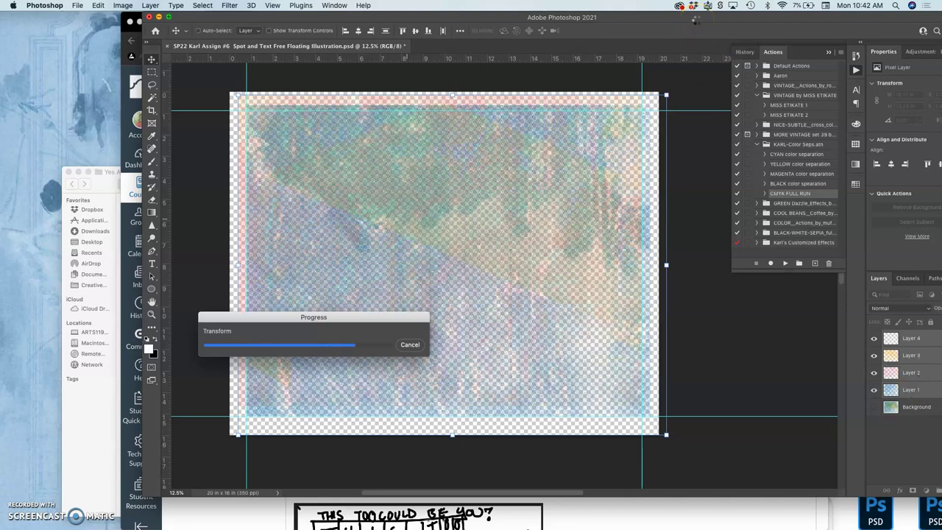
left_click_drag(695, 21, 618, 20)
Step: Add a new Layer 5 above the Background and fill it with solid white
left_click(858, 394)
left_click(850, 409)
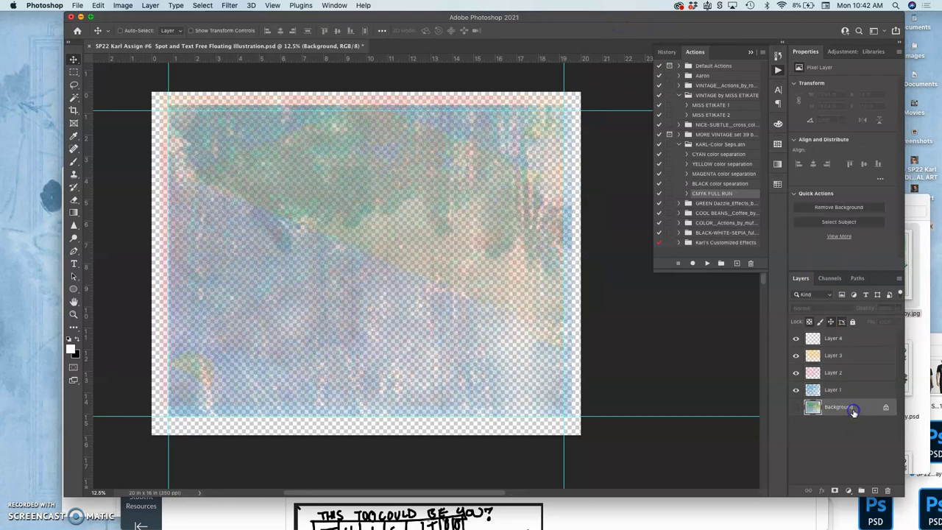
left_click(874, 490)
left_click(98, 6)
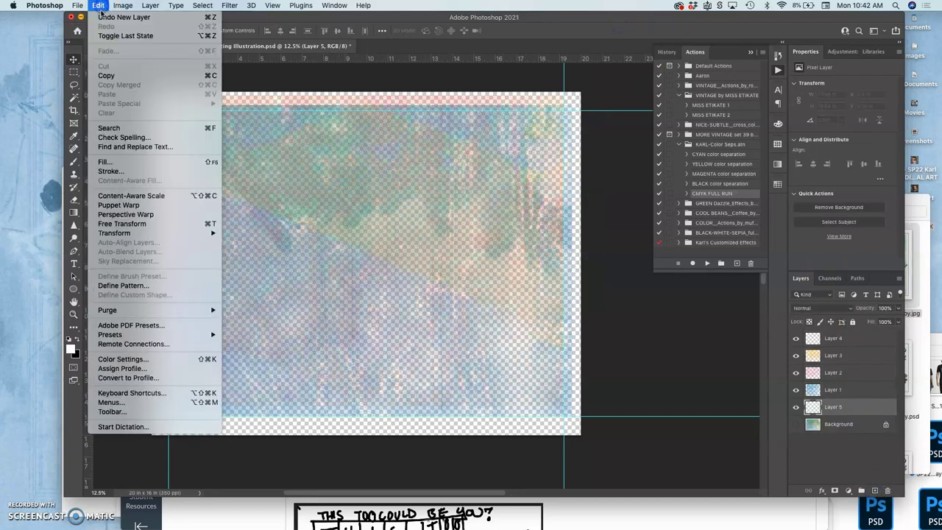
left_click(126, 157)
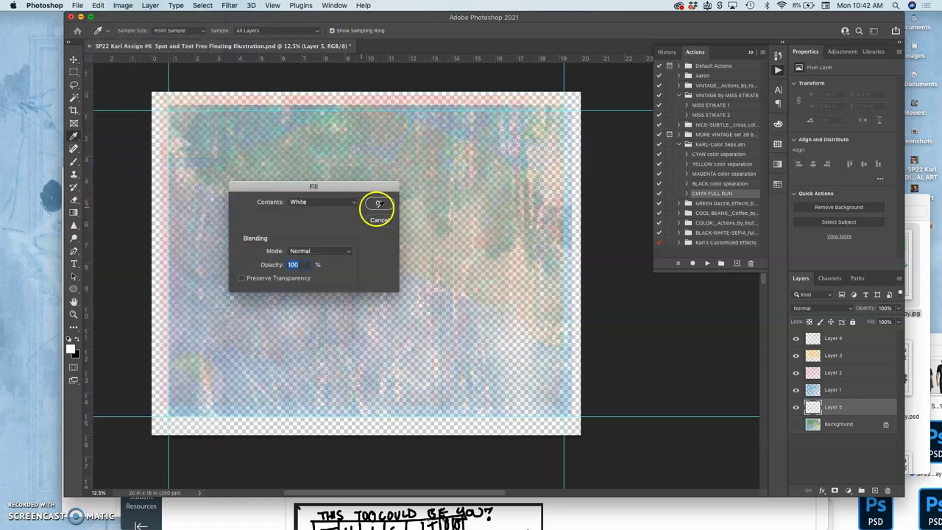
left_click(379, 204)
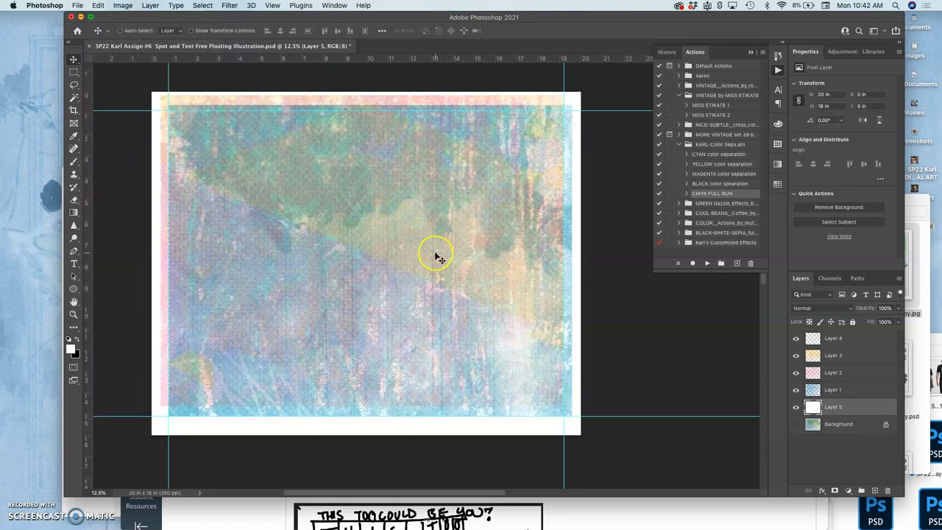
Step: Drag the pink dot layer, Layer 2, down and right off register
scroll(435, 256, "up", 4)
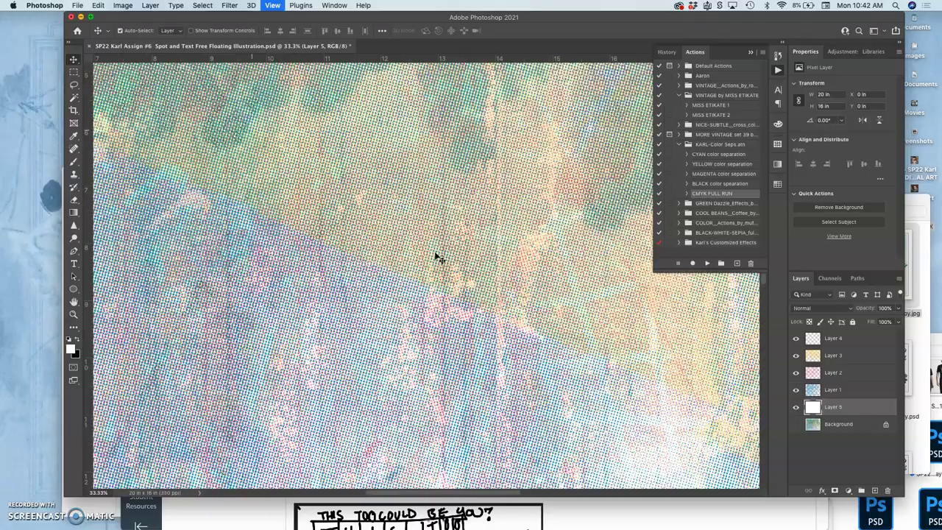
scroll(435, 257, "up", 3)
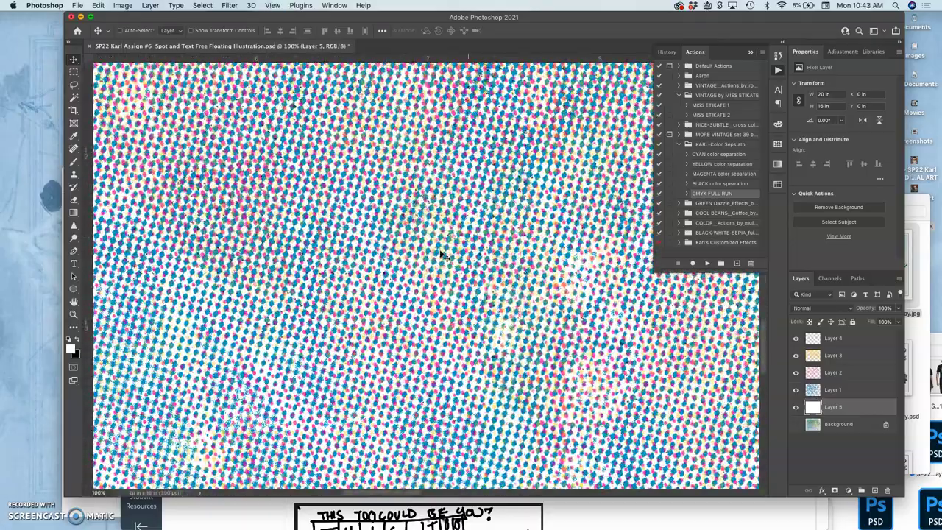
scroll(442, 256, "down", 10)
scroll(434, 252, "left", 6)
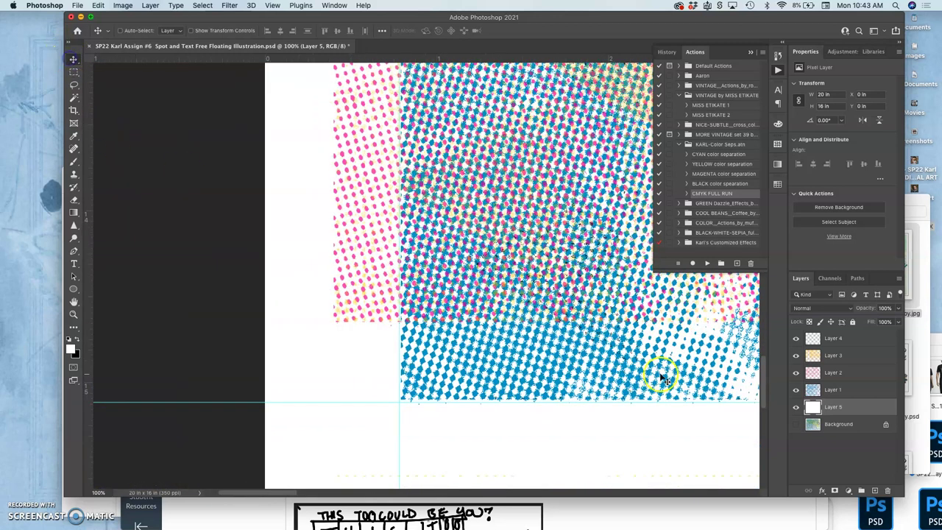
left_click(865, 377)
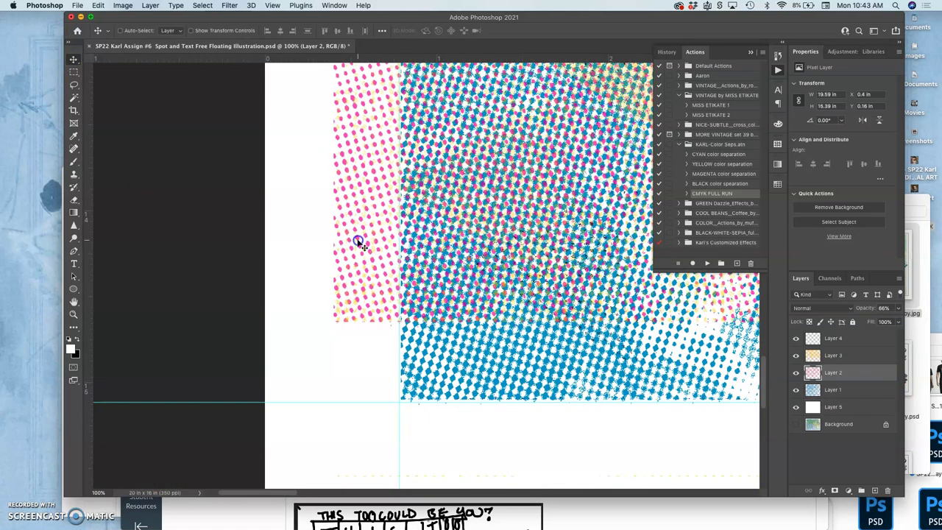
left_click_drag(359, 243, 422, 319)
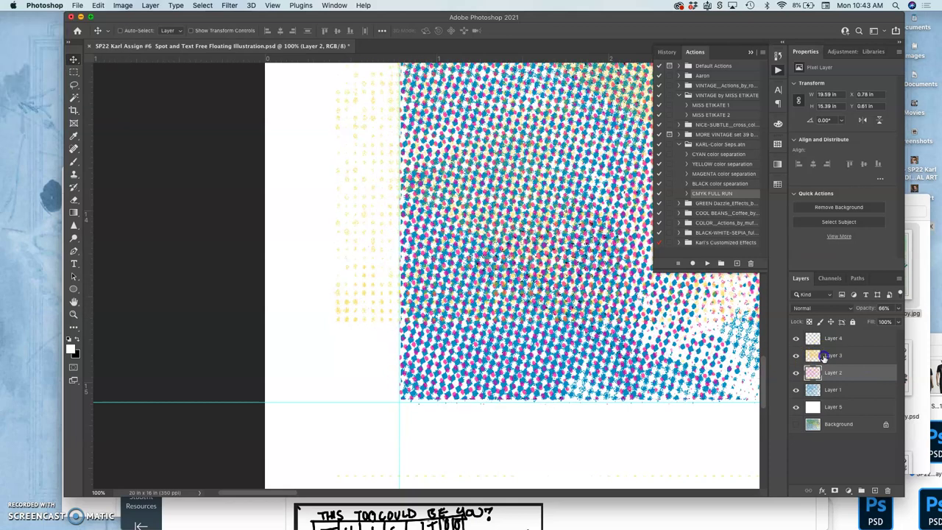
Step: Drag the yellow dot layer, Layer 3, down and right off register
left_click(824, 356)
left_click_drag(405, 251, 442, 284)
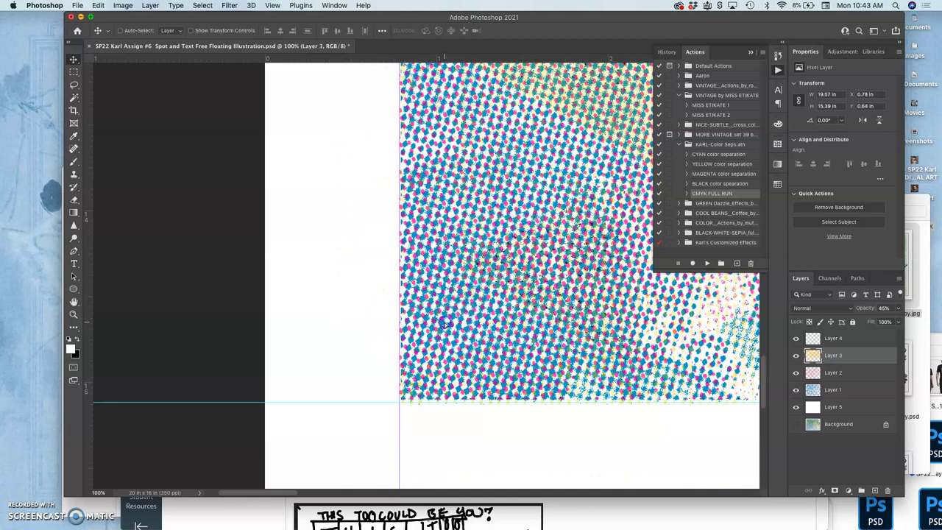
left_click(377, 248)
scroll(377, 249, "up", 5)
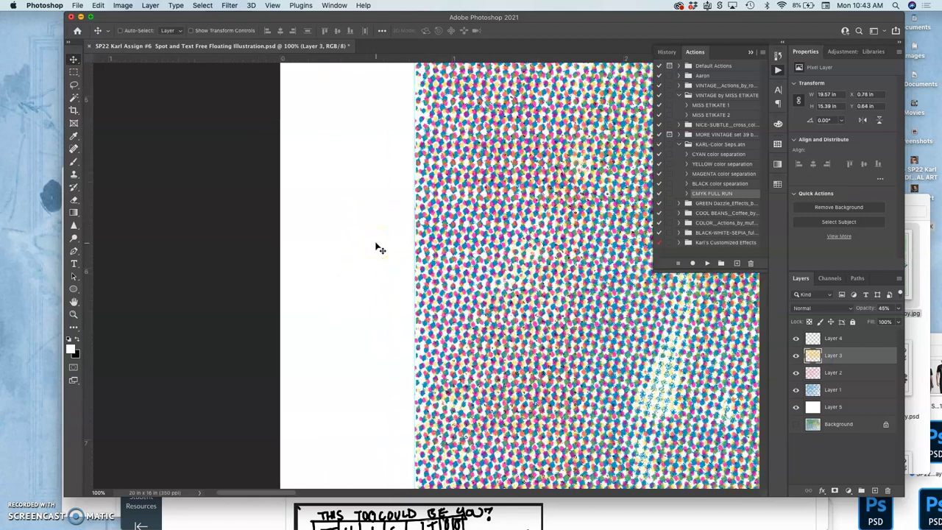
scroll(377, 248, "right", 1)
scroll(376, 249, "up", 5)
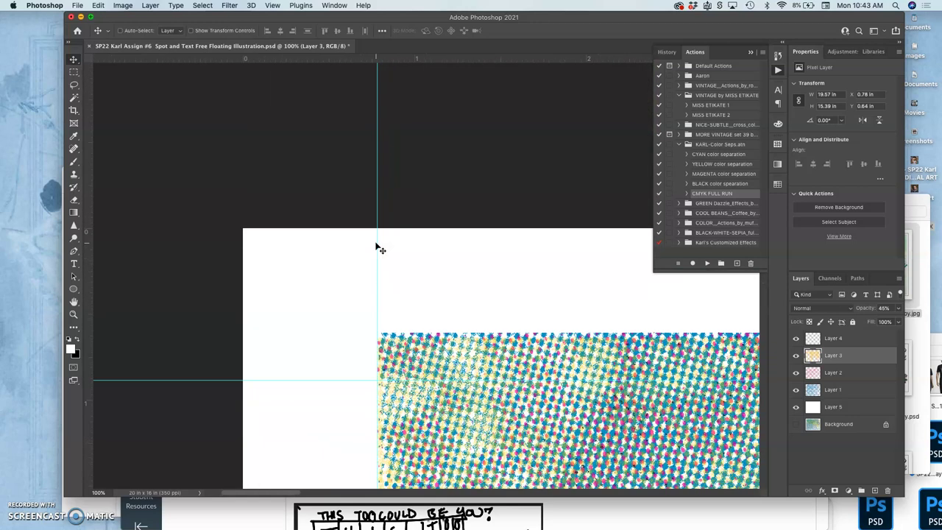
scroll(376, 248, "down", 5)
scroll(377, 249, "right", 5)
Step: Zoom in and out to inspect the offset halftone dots up close
key("super+minus")
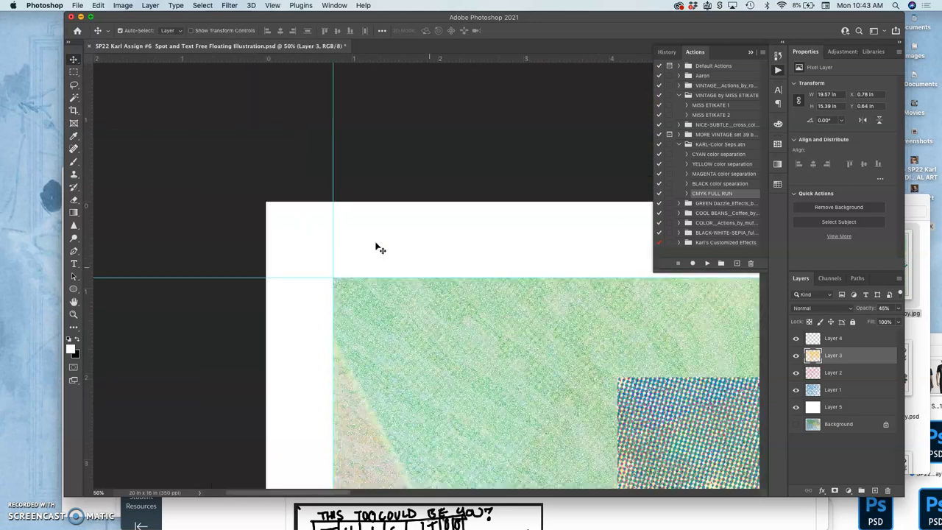
key("super+minus")
key("super+minus")
key("super+minus")
key("super+minus")
scroll(377, 248, "down", 5)
scroll(377, 248, "right", 5)
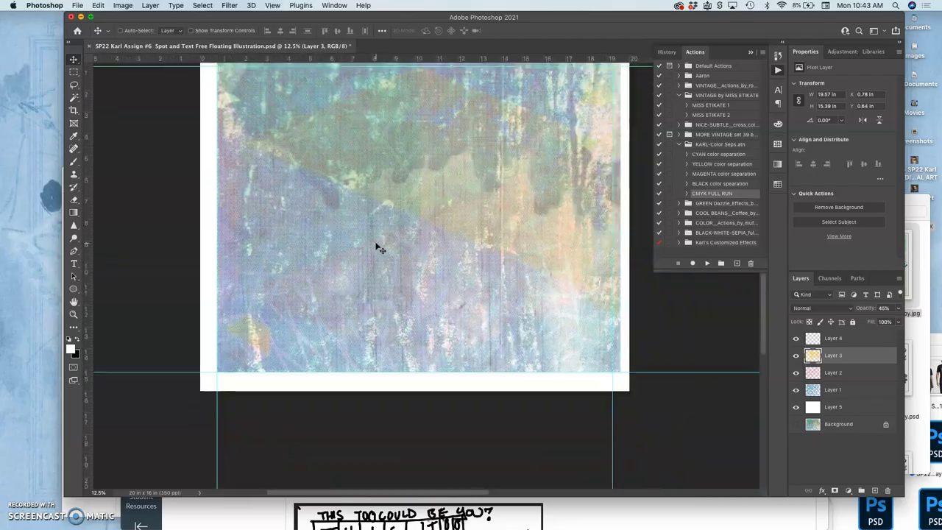
scroll(377, 248, "up", 2)
scroll(376, 249, "right", 1)
left_click(796, 390)
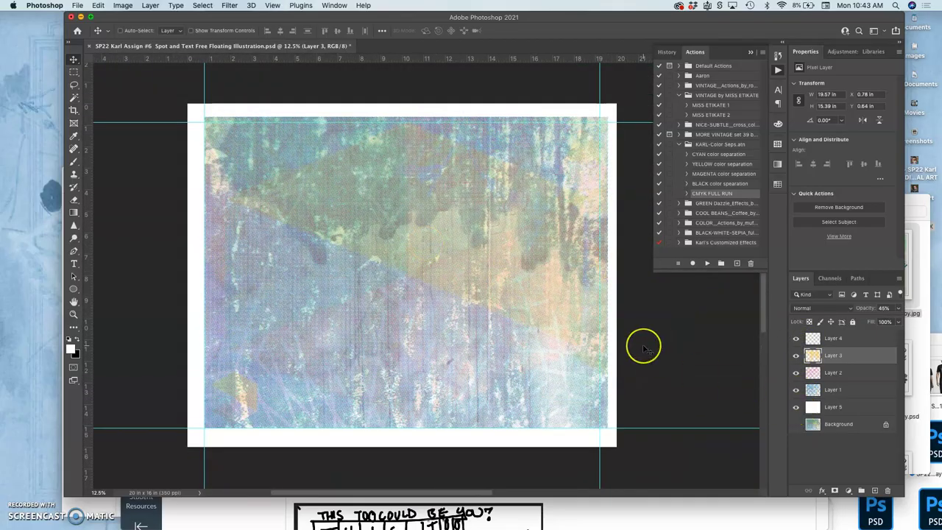
key("super+plus")
key("super+plus")
key("super+plus")
key("super+plus")
key("super+plus")
key("super+plus")
key("super+plus")
key("super+plus")
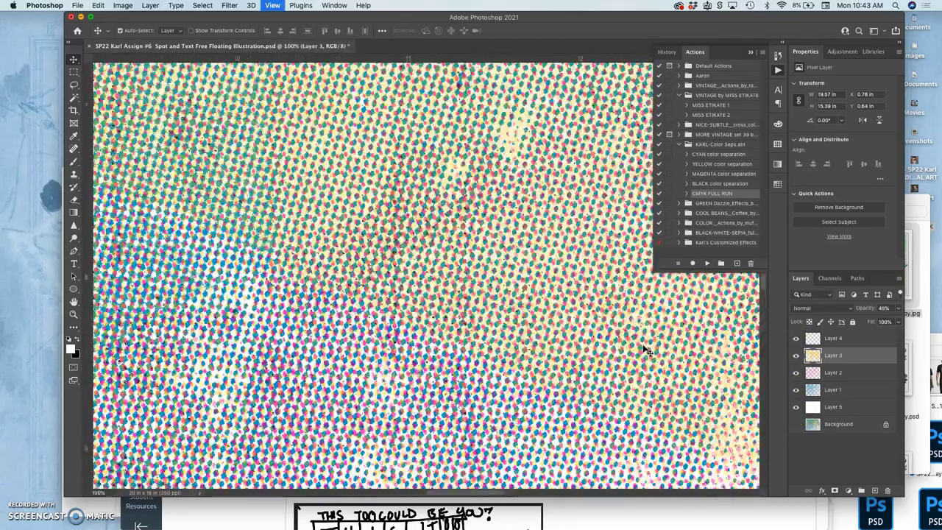
key("super+plus")
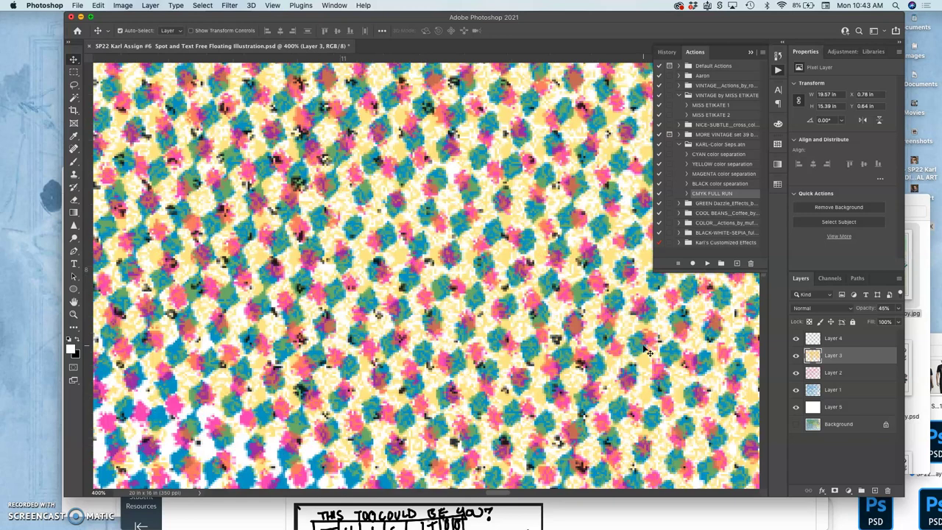
key("super+minus")
key("super+minus")
key("super+minus")
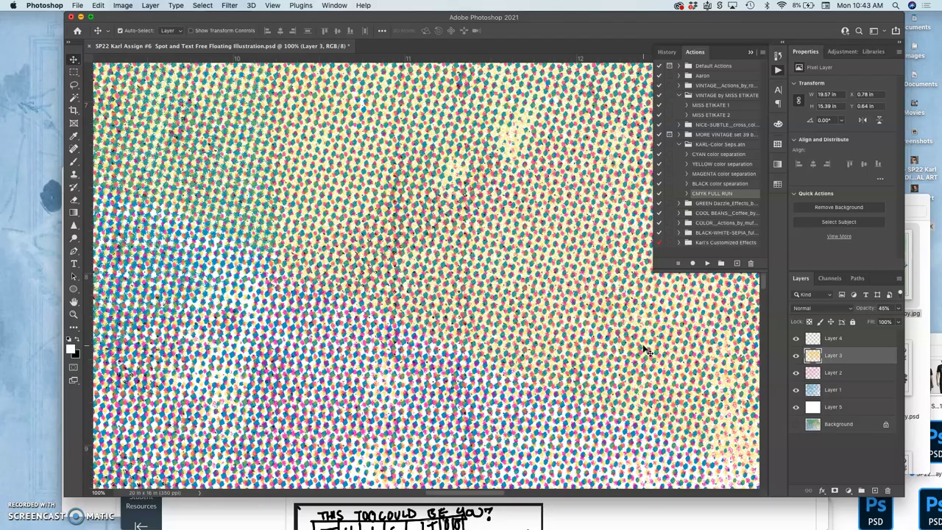
key("super+minus")
key("super+minus")
key("super+minus")
key("super+minus")
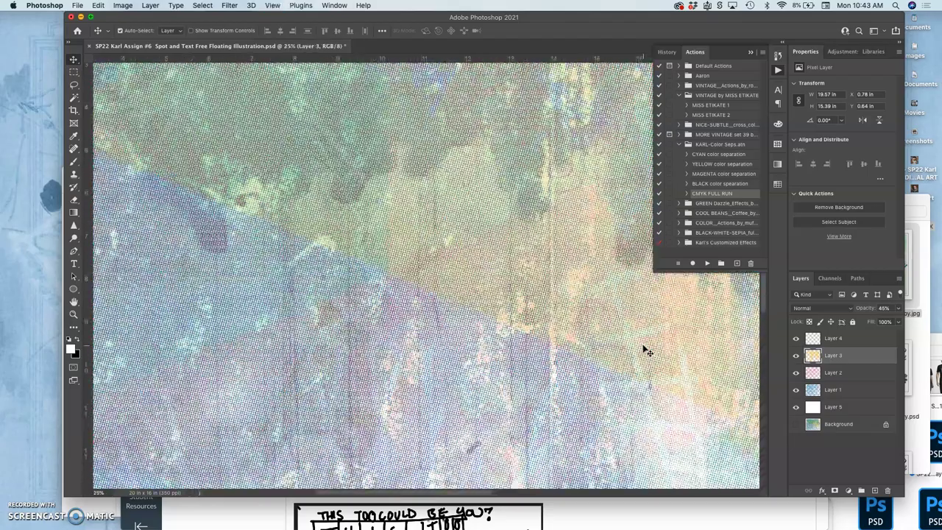
key("super+minus")
Step: Hide the white Layer 5 and the Background so the dots sit over transparency
left_click(831, 469)
left_click(795, 424)
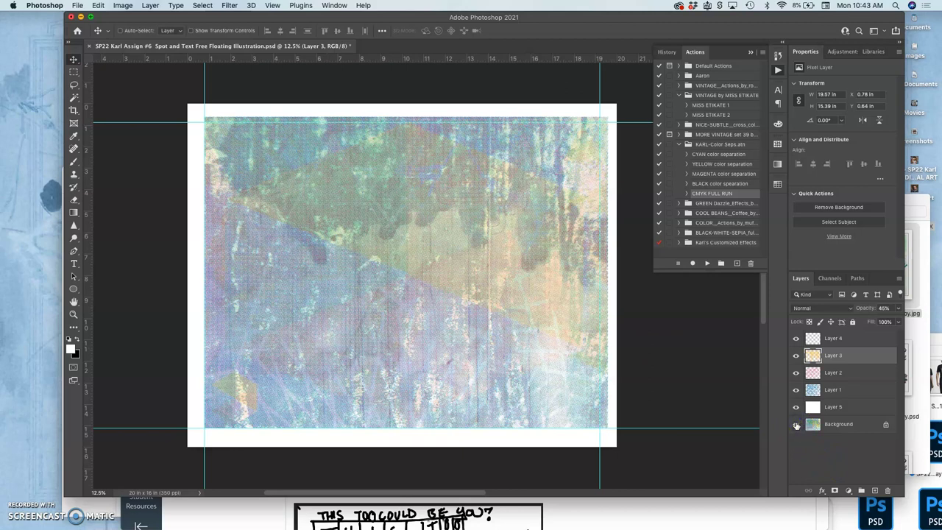
left_click(795, 408)
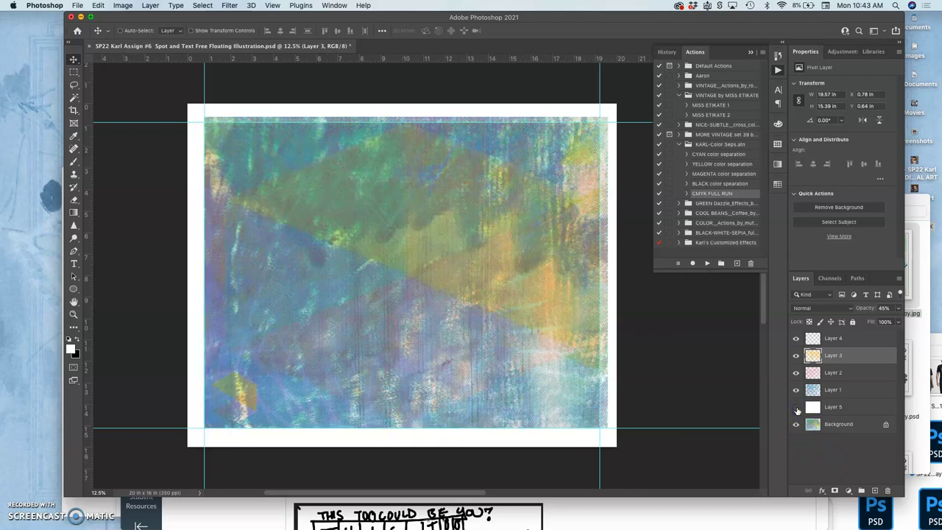
key("super+equal")
key("super+equal")
key("super+equal")
key("super+equal")
key("super+equal")
key("super+equal")
key("super+equal")
key("super+equal")
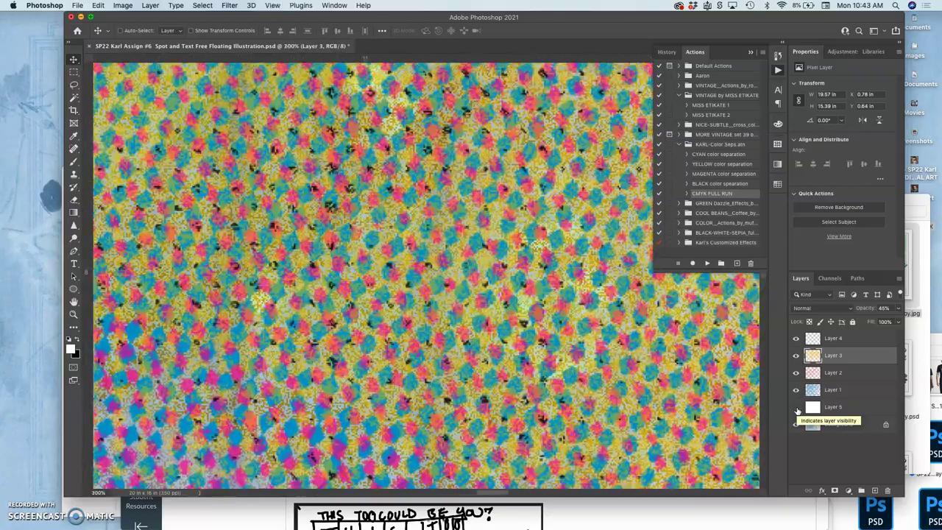
key("super+minus")
key("super+minus")
key("super+minus")
key("super+minus")
key("super+minus")
key("super+minus")
key("super+minus")
key("super+minus")
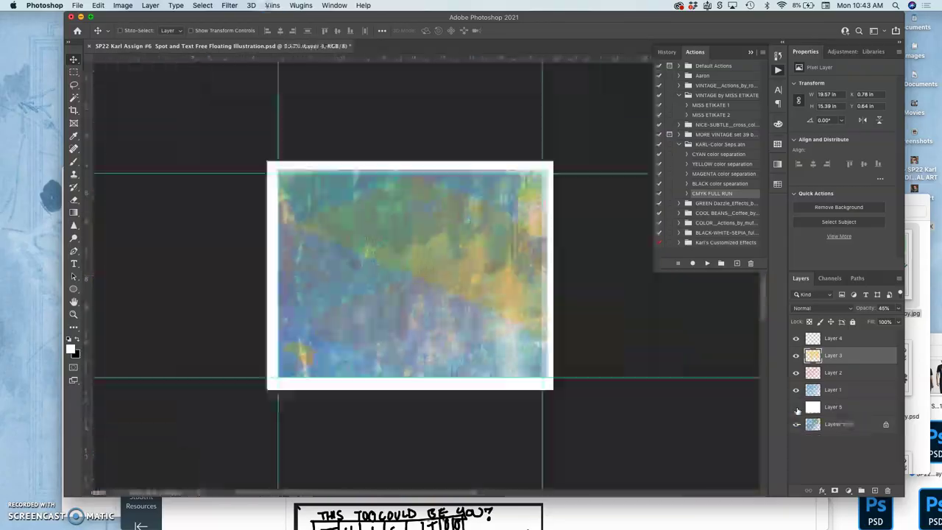
left_click(795, 424)
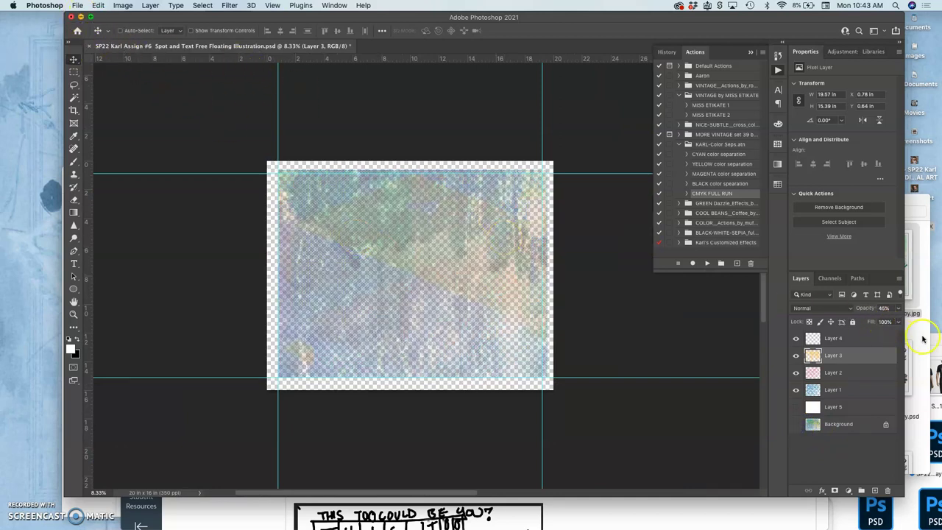
Step: Bring the Assignment #6 Finder window forward and go up to the parent art folder
key("ctrl+Up")
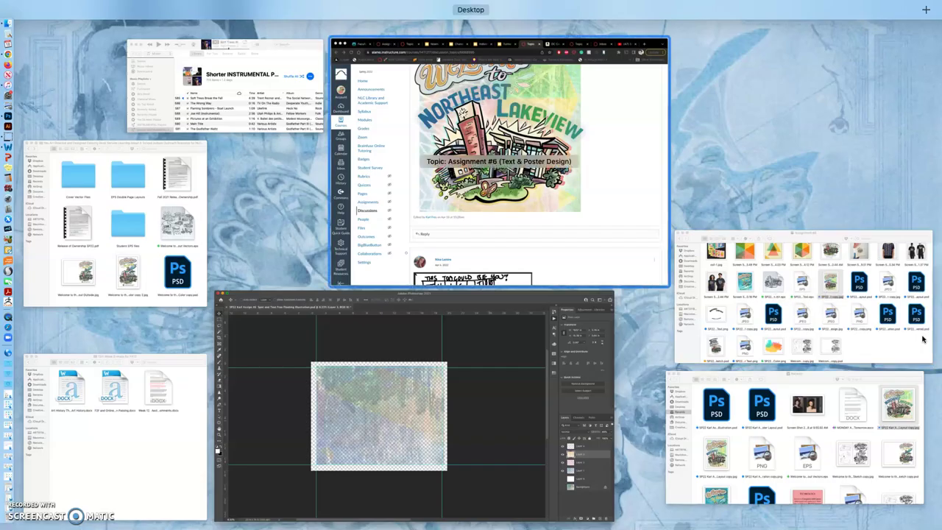
left_click(922, 339)
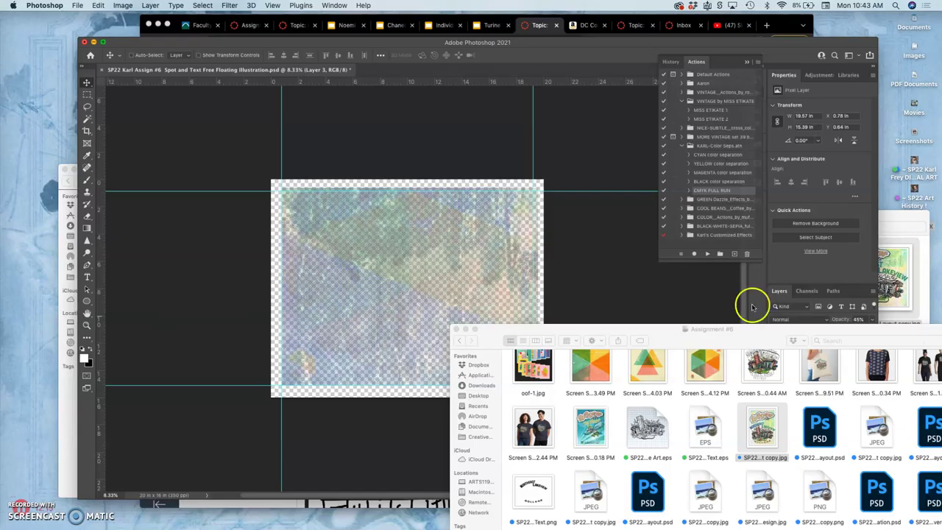
left_click_drag(746, 280, 578, 122)
left_click(277, 132)
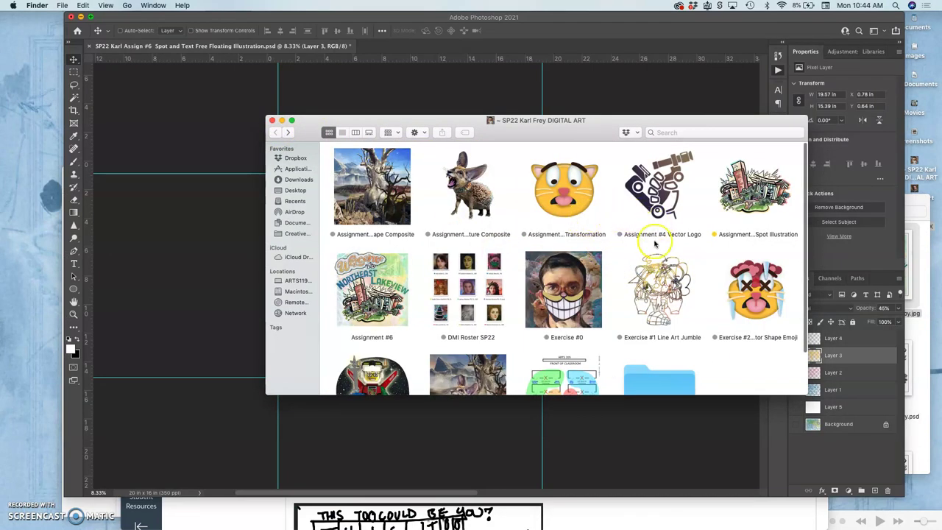
Step: Open the final PNG from Exercise #2 Vector Shape Emoji with Adobe Photoshop 2021
left_click(751, 298)
double_click(751, 298)
right_click(568, 297)
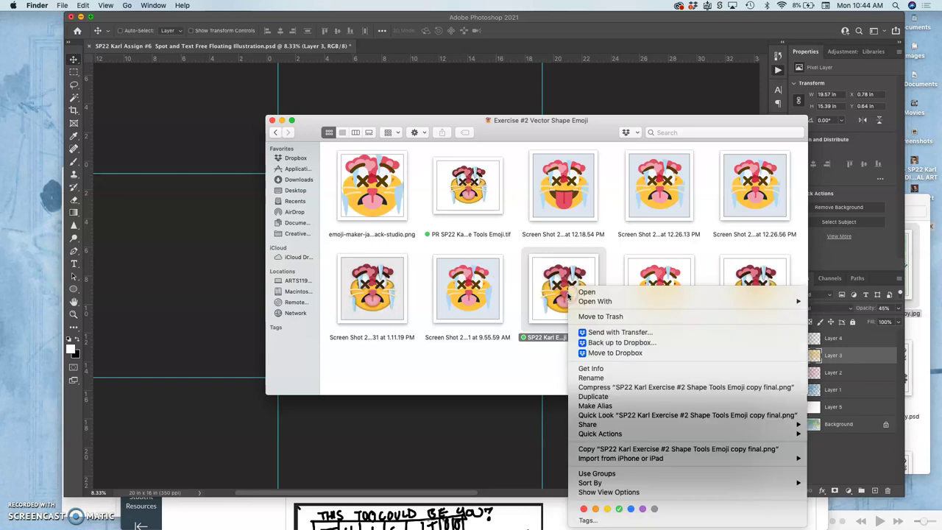
mouse_move(596, 303)
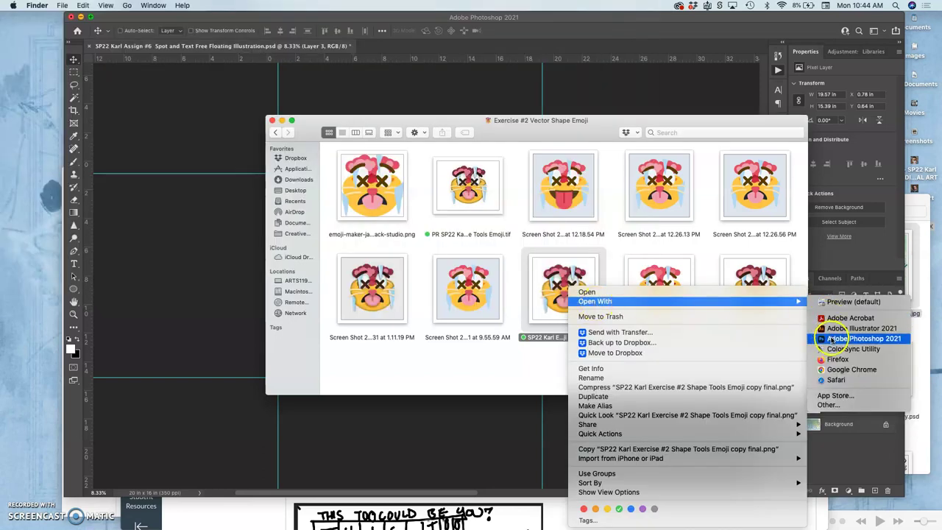
left_click(861, 339)
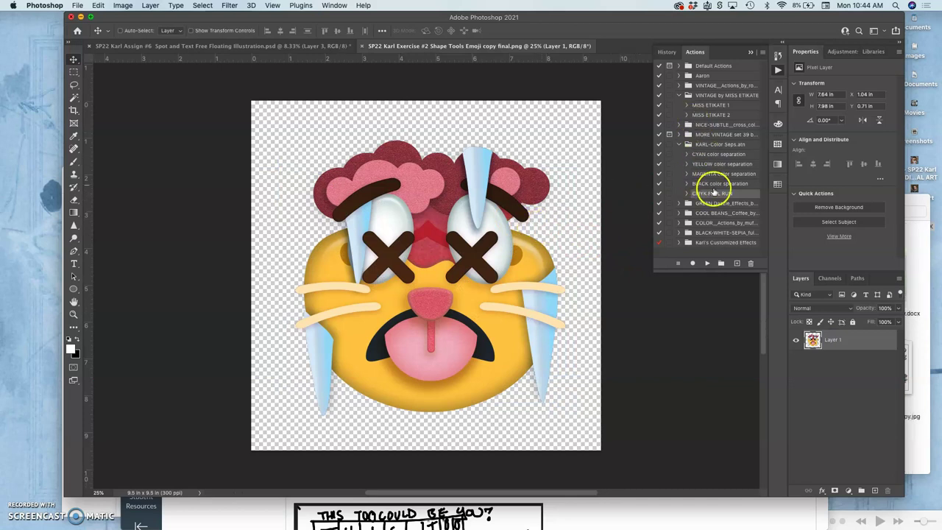
Step: Close the illustration without saving and run the CMYK FULL RUN action on the emoji
left_click(89, 47)
left_click(427, 184)
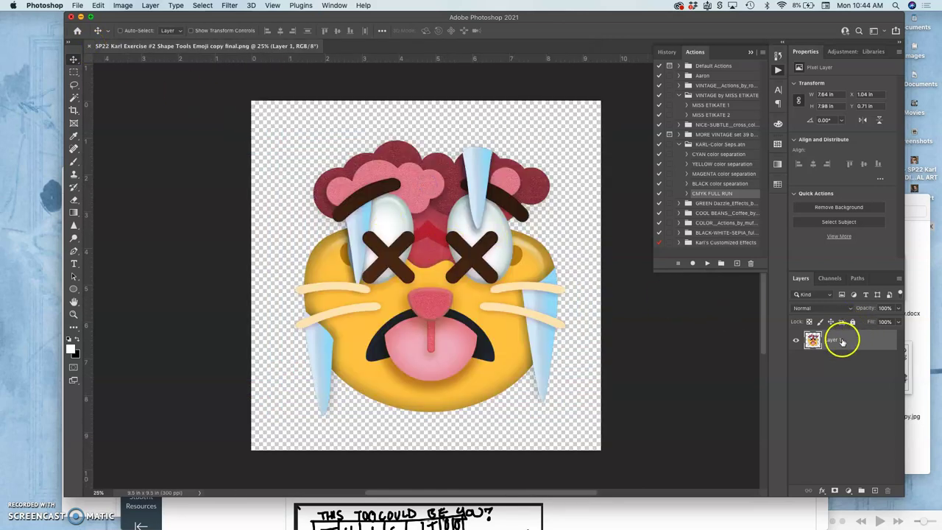
left_click(707, 264)
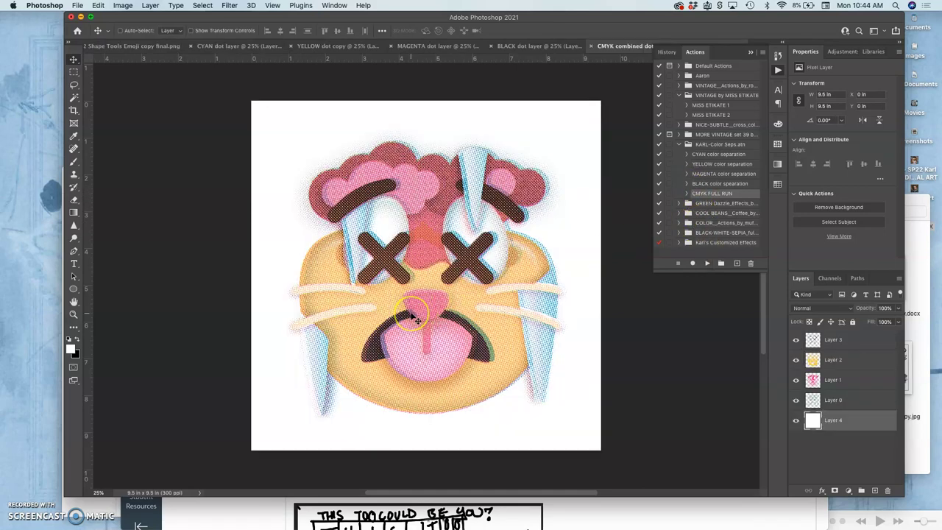
Step: Nudge cyan Layer 0 left and down to X 0.9 in, Y 0.79 in
scroll(414, 316, "up", 7)
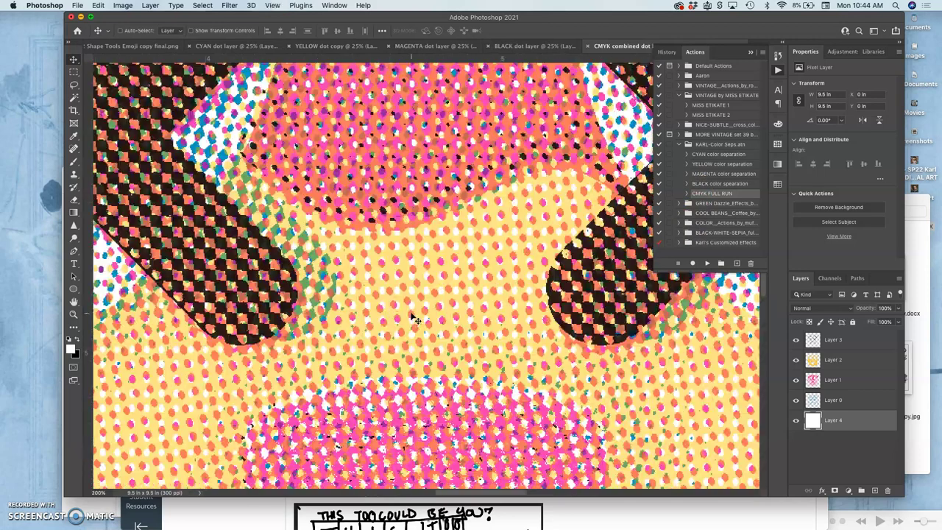
scroll(415, 317, "up", 10)
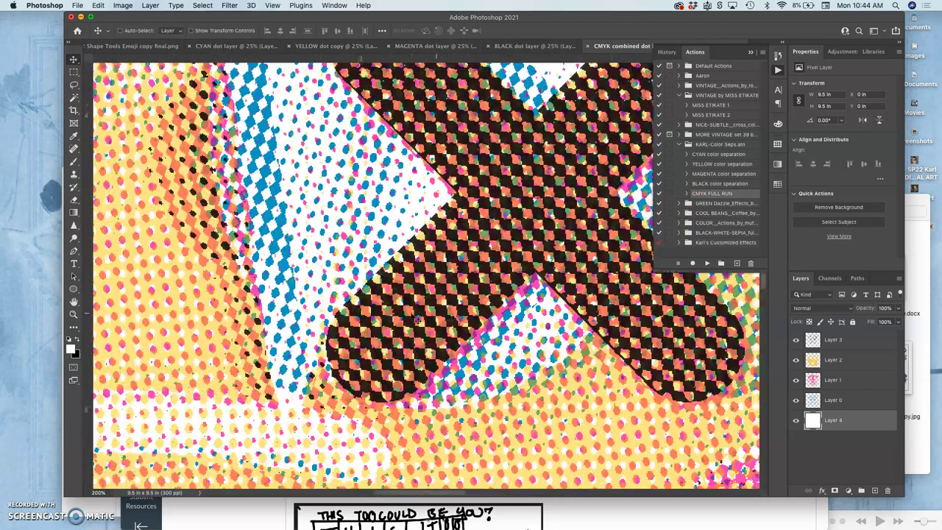
scroll(414, 317, "left", 3)
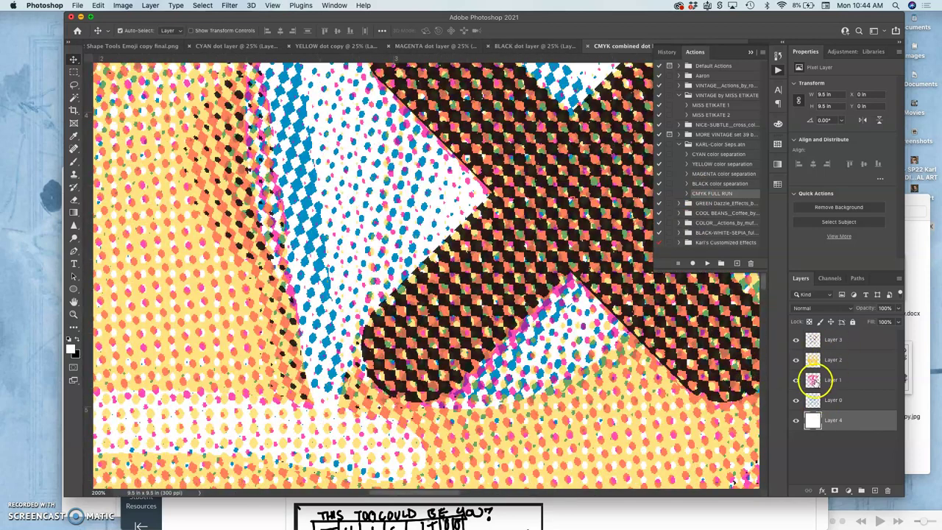
key("super+minus")
key("super+minus")
key("super+minus")
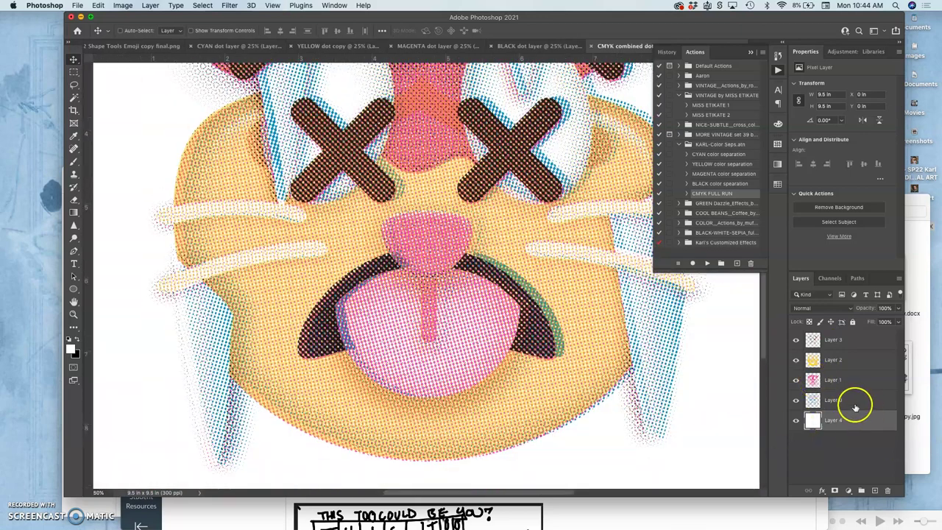
left_click(854, 403)
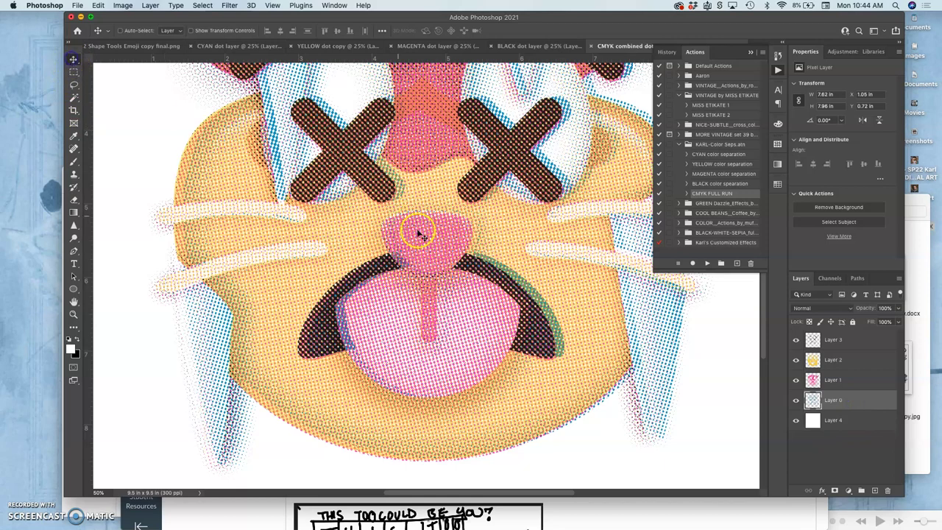
key("shift+Left")
key("shift+Left")
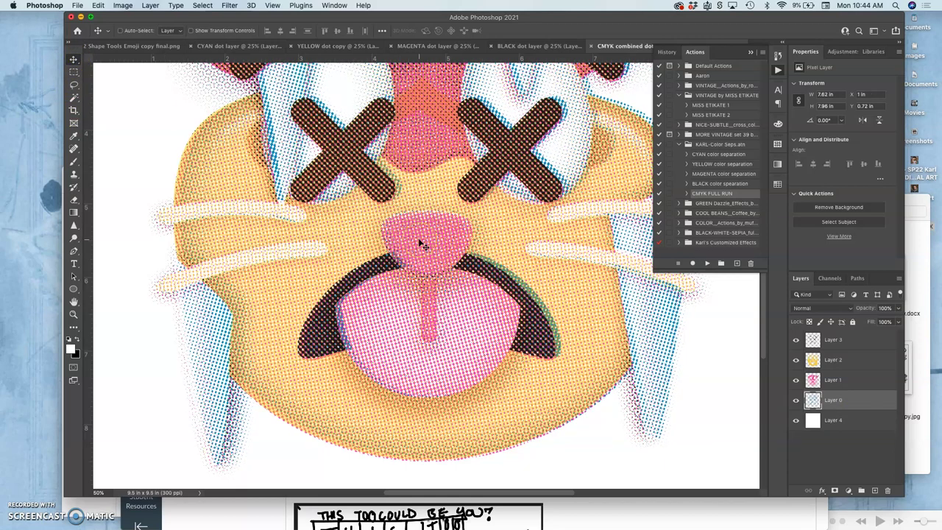
key("shift+Down")
key("Left")
key("Left")
key("Left")
key("Left")
key("Left")
key("Left")
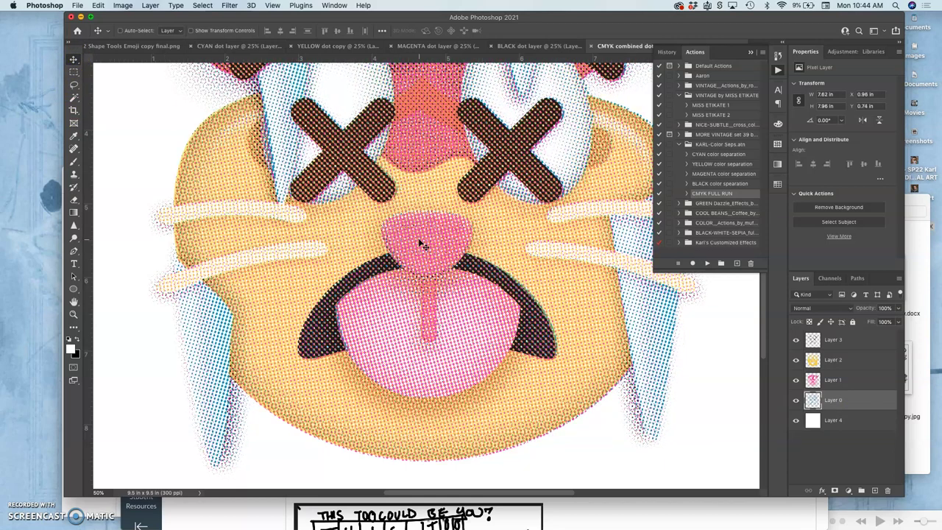
key("Left")
key("Left")
key("Left")
key("Left")
key("Left")
key("Left")
key("Down")
key("Down")
key("Down")
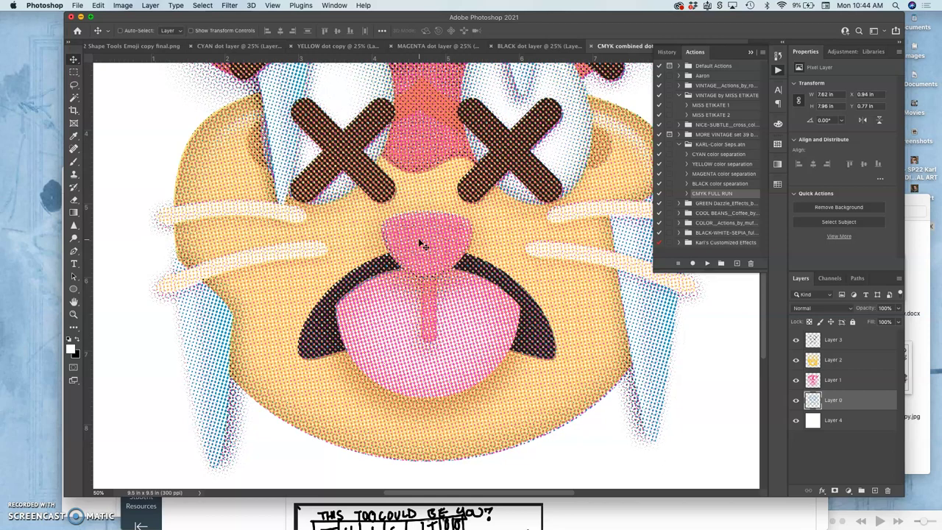
key("Left")
key("Left")
key("Left")
key("Left")
key("Left")
key("Left")
key("Left")
key("Left")
key("Left")
key("Left")
key("Left")
key("Left")
key("Down")
key("Down")
key("Down")
key("Down")
key("Down")
key("Down")
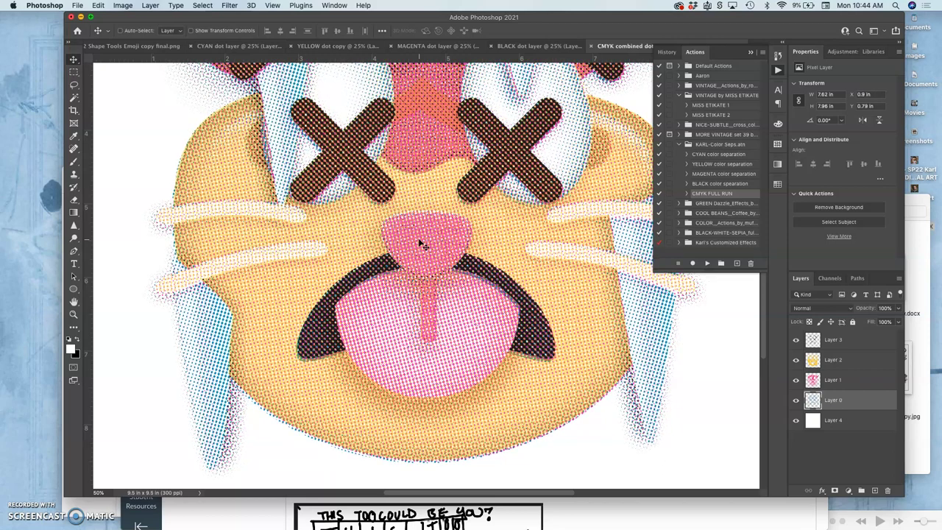
scroll(418, 238, "up", 5)
scroll(417, 237, "right", 1)
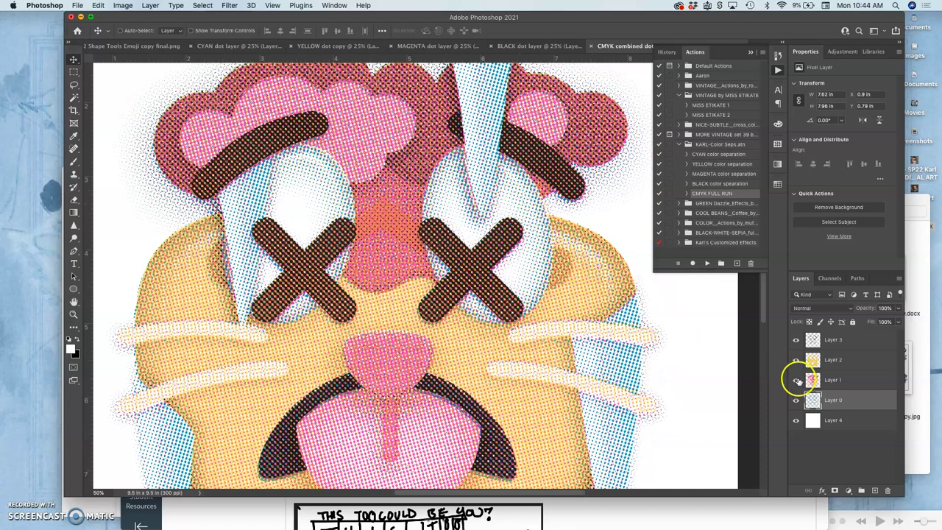
Step: Drag magenta Layer 1 off register, then drag cyan Layer 0 about 0.14 in right
left_click(832, 379)
mouse_move(548, 209)
left_mouse_down()
mouse_move(568, 193)
mouse_move(559, 200)
left_mouse_up()
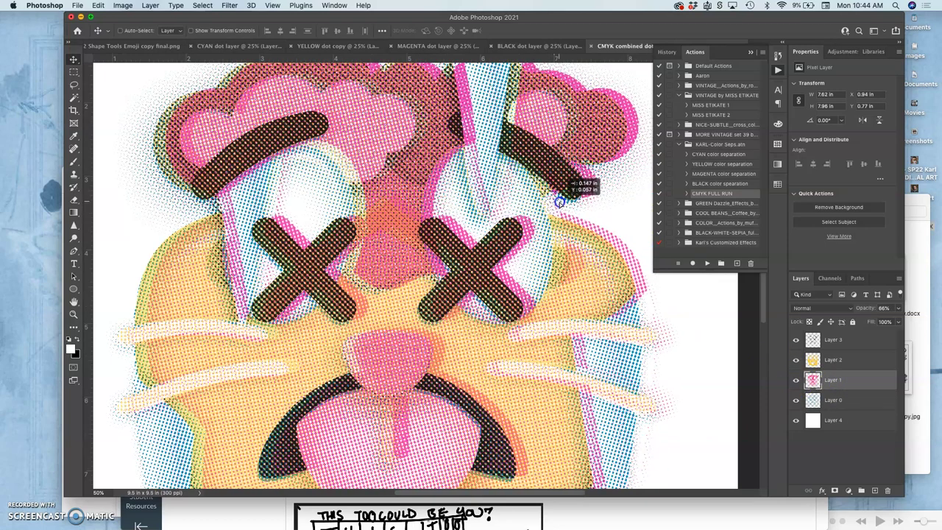
left_click(831, 400)
right_click(509, 388)
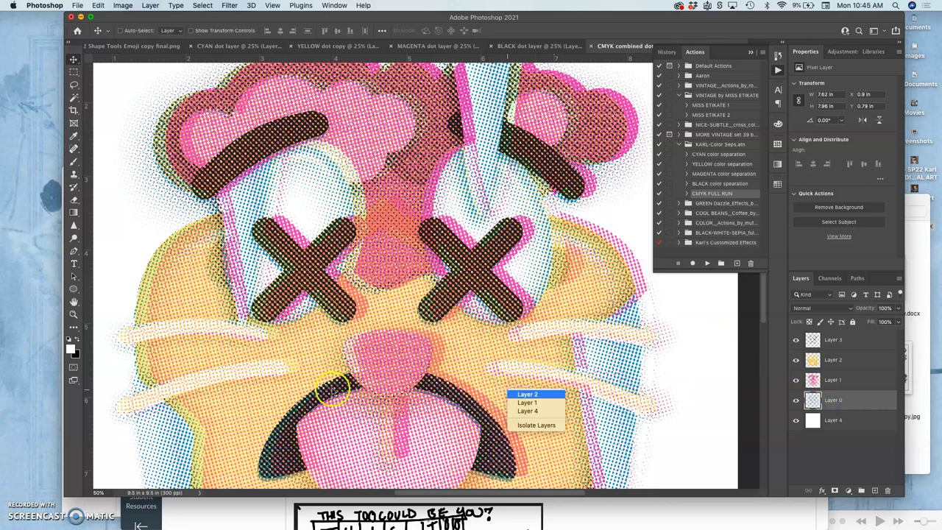
left_click(309, 398)
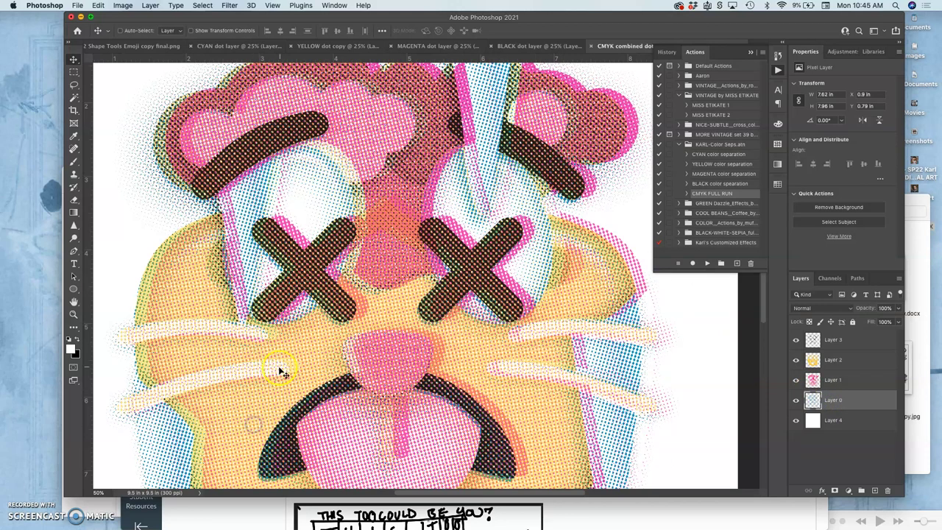
key("super+minus")
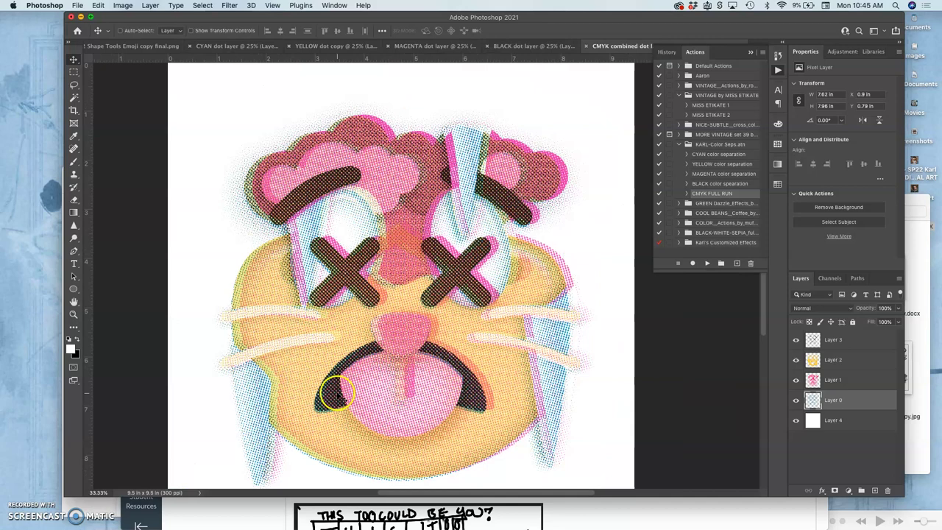
mouse_move(319, 395)
left_mouse_down()
mouse_move(326, 387)
mouse_move(311, 390)
mouse_move(332, 395)
left_mouse_up()
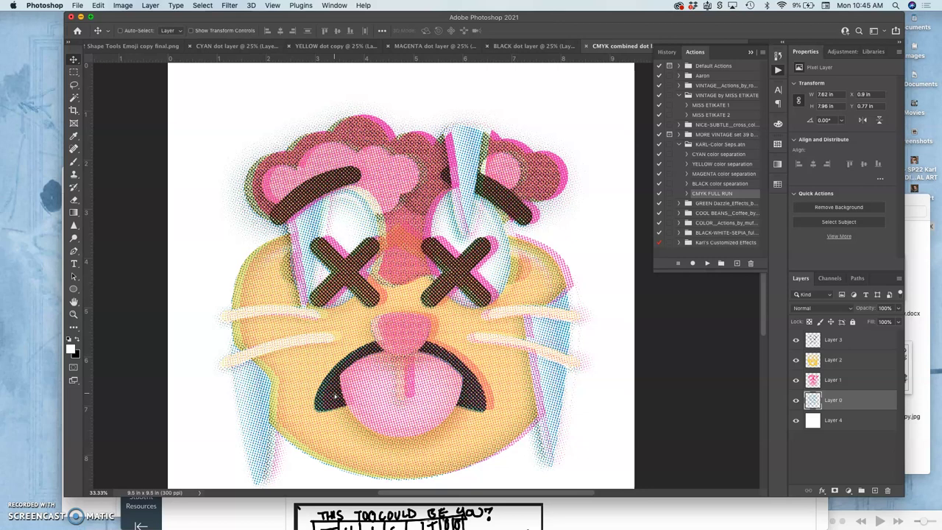
scroll(335, 395, "down", 2)
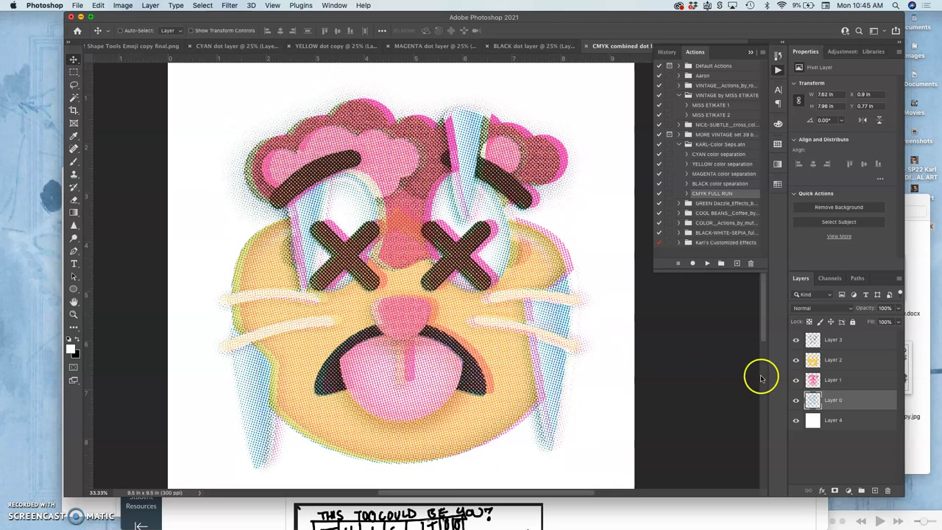
Step: Toggle the yellow, black and magenta dot layers on and off to compare combinations
left_click(796, 361)
left_click(796, 360)
left_click(796, 361)
left_click(796, 341)
left_click(796, 341)
left_click(796, 383)
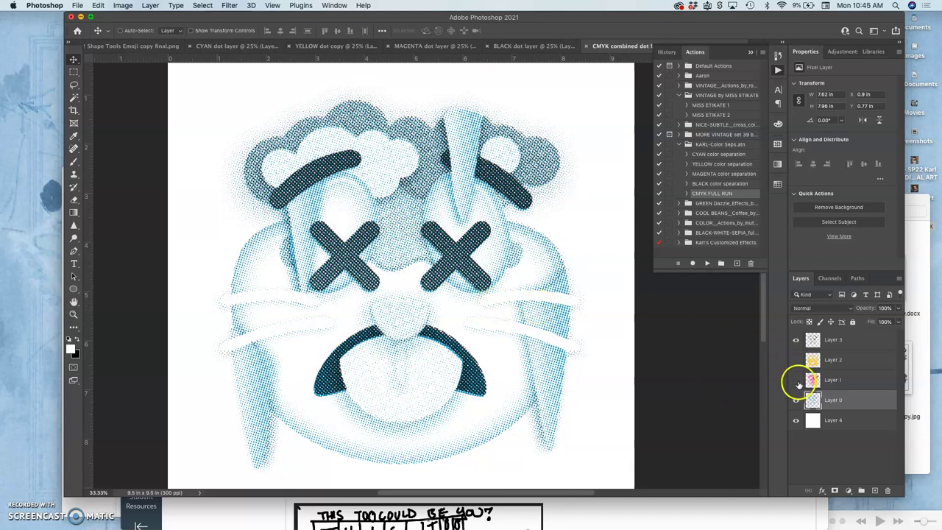
left_click(795, 379)
Step: Leave only the cyan and yellow dot layers visible, zooming in to check them
left_click(796, 400)
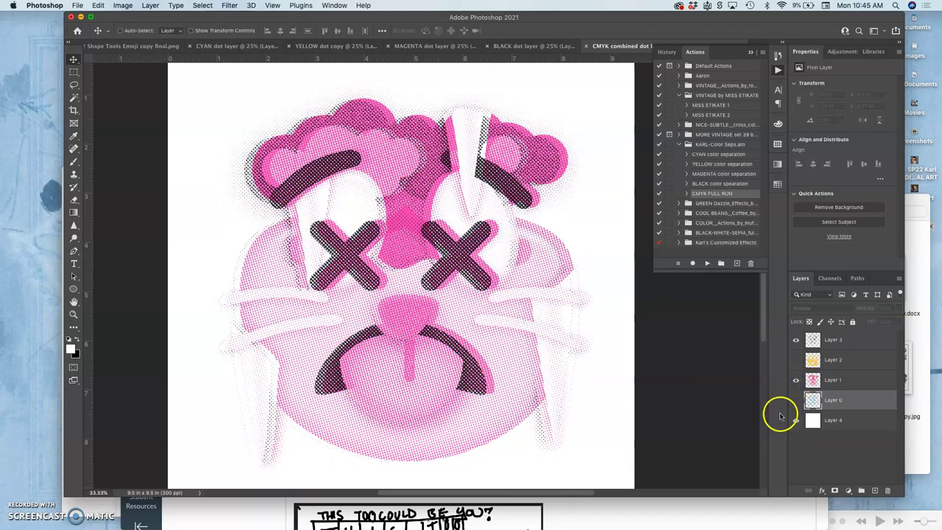
left_click(794, 364)
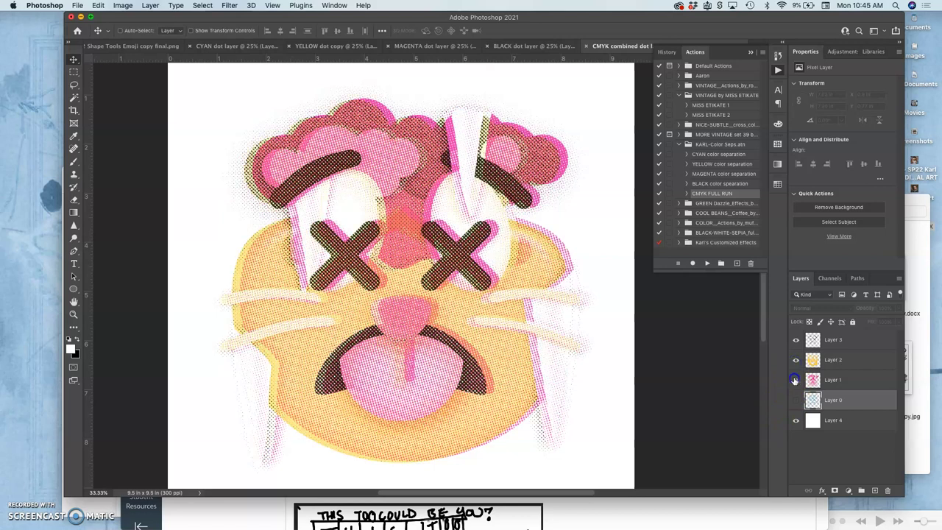
left_click(794, 379)
left_click(796, 399)
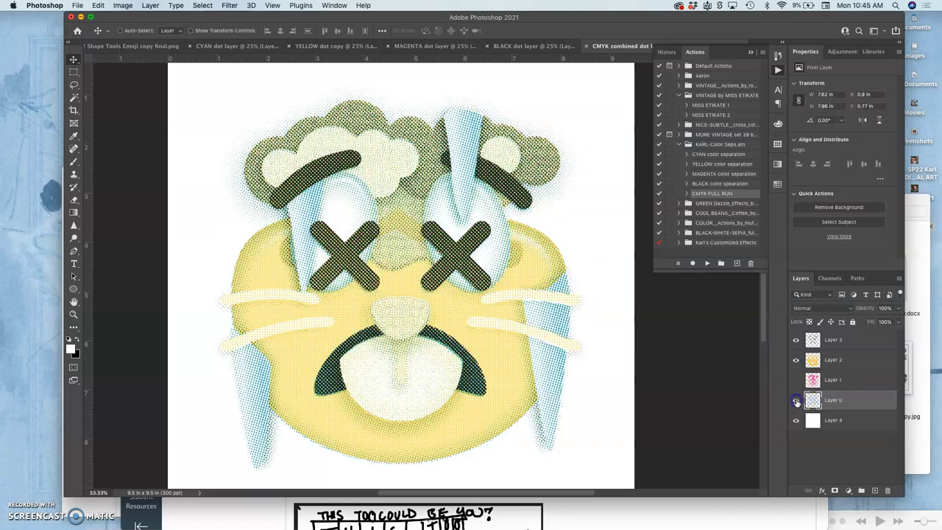
left_click(795, 340)
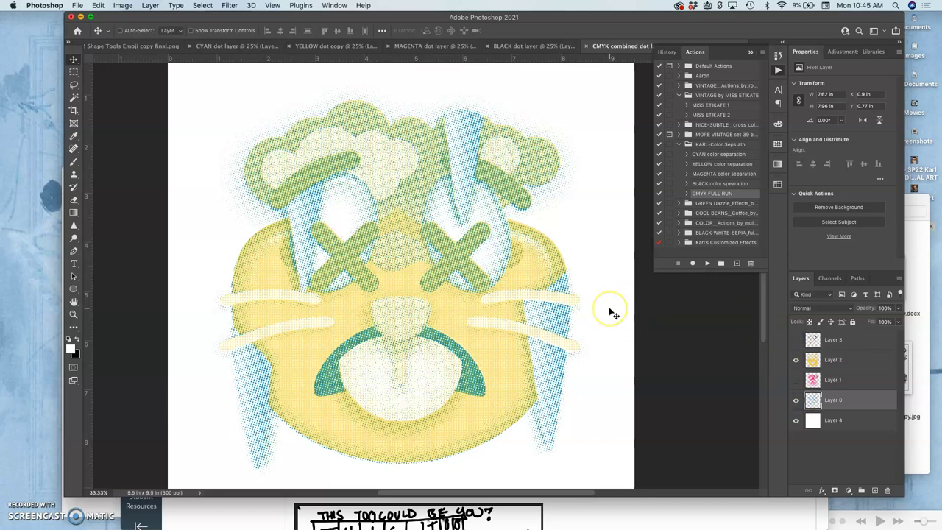
key("super+equal")
key("super+equal")
key("super+equal")
key("super+equal")
key("super+equal")
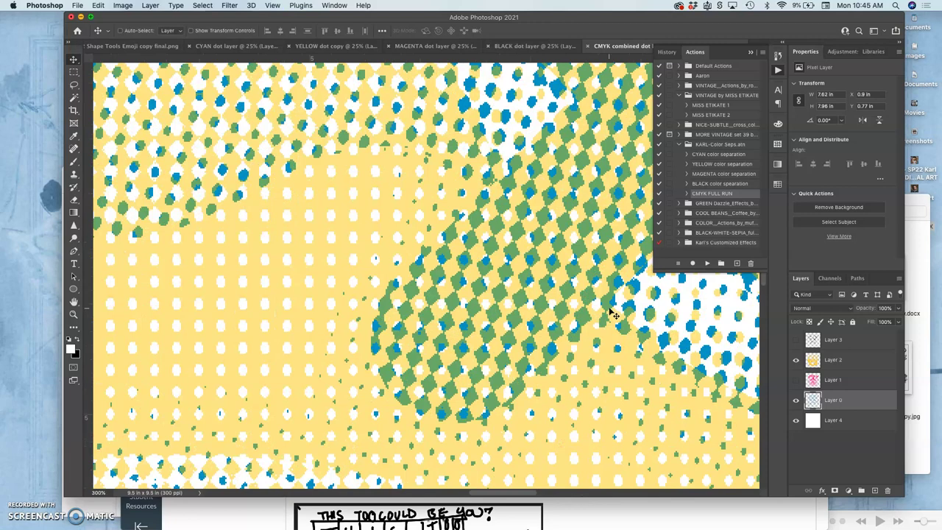
left_click(795, 379)
key("super+minus")
key("super+minus")
key("super+minus")
key("super+minus")
key("super+minus")
key("super+minus")
left_click(802, 387)
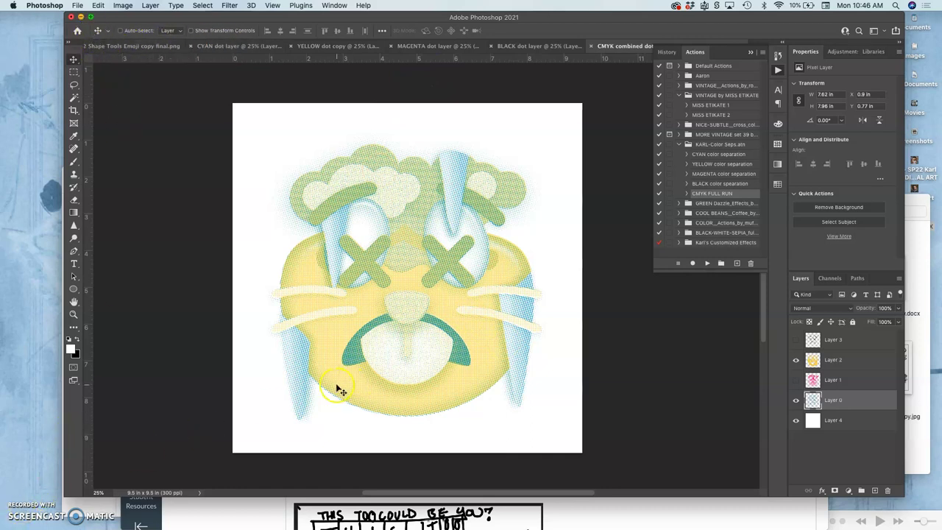
Step: Turn Layers 1 and 3 back on so all four CMYK dot plates show
left_click(797, 380)
left_click(795, 360)
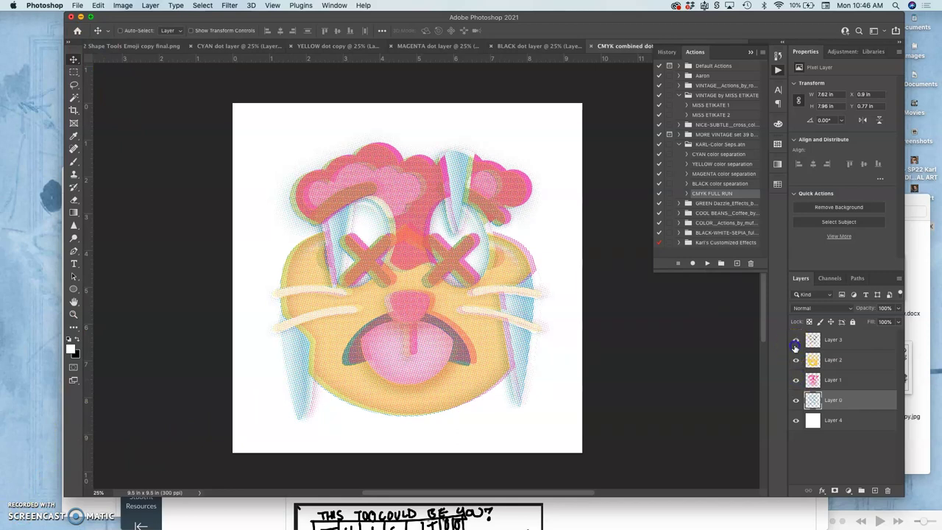
left_click(795, 339)
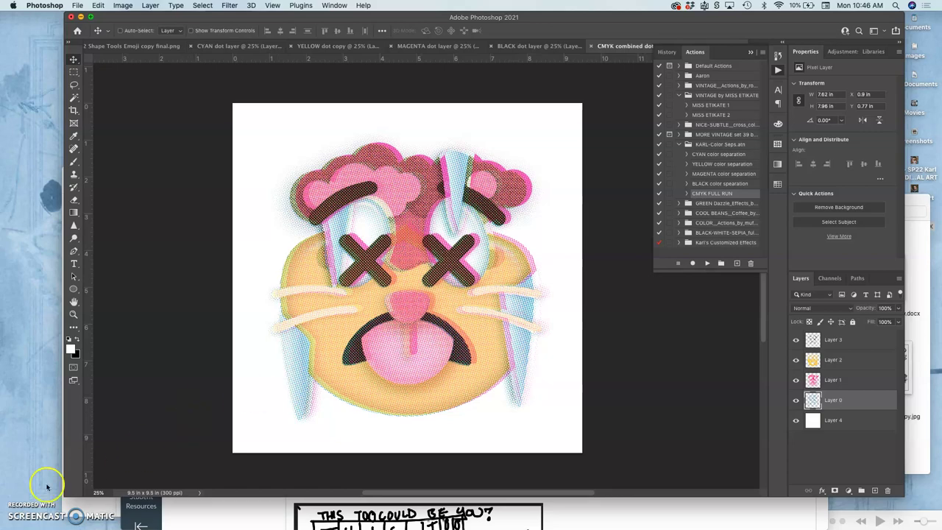
scroll(456, 325, "up", 5)
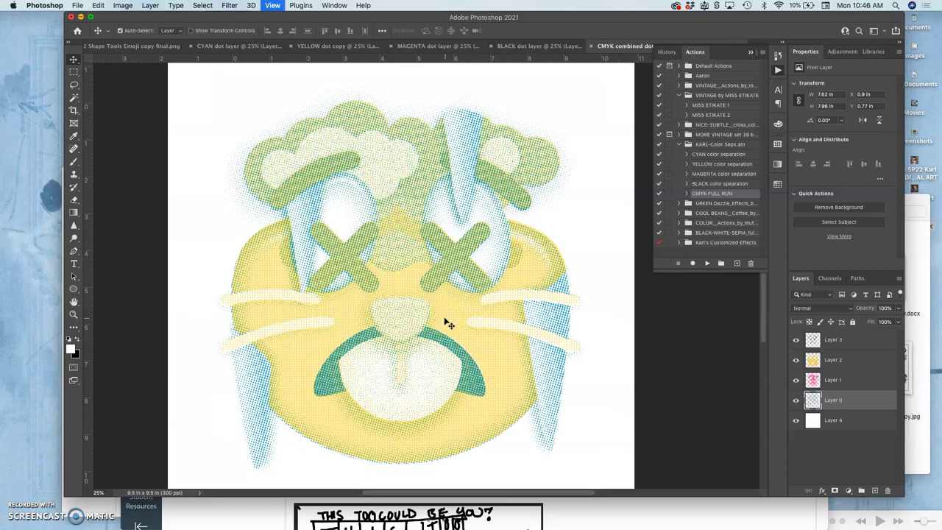
scroll(449, 324, "up", 4)
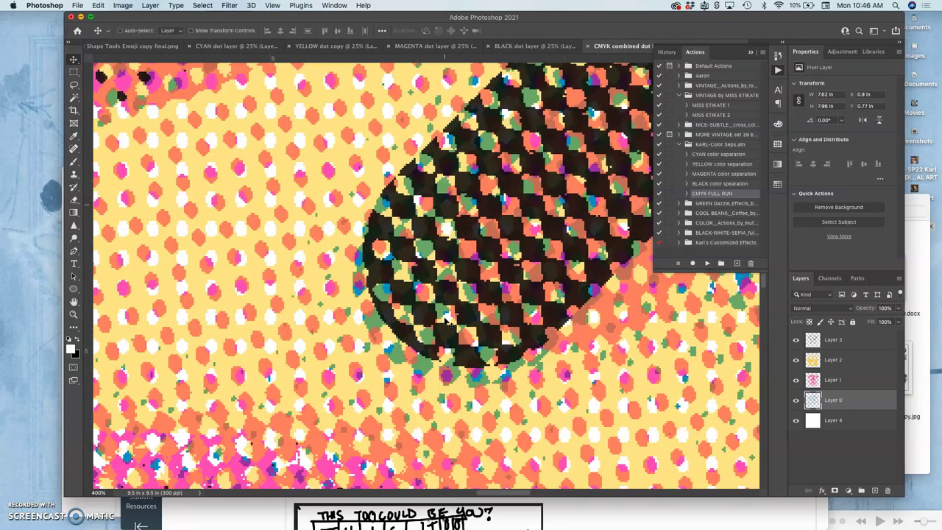
scroll(449, 324, "left", 10)
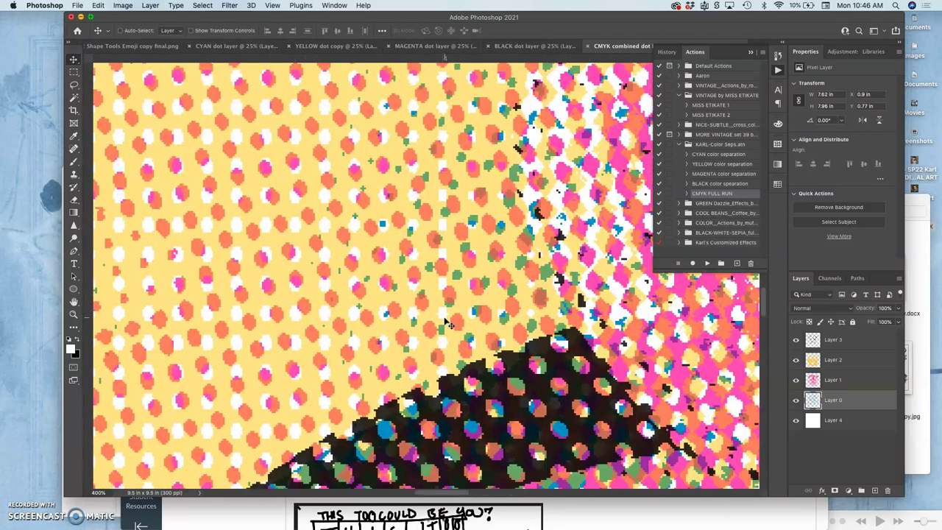
scroll(449, 323, "left", 10)
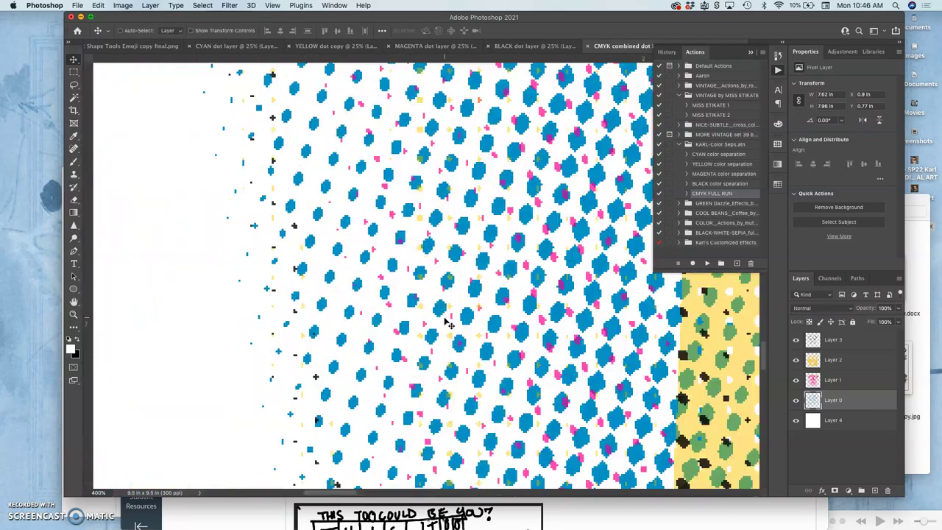
scroll(449, 324, "right", 5)
scroll(449, 324, "left", 3)
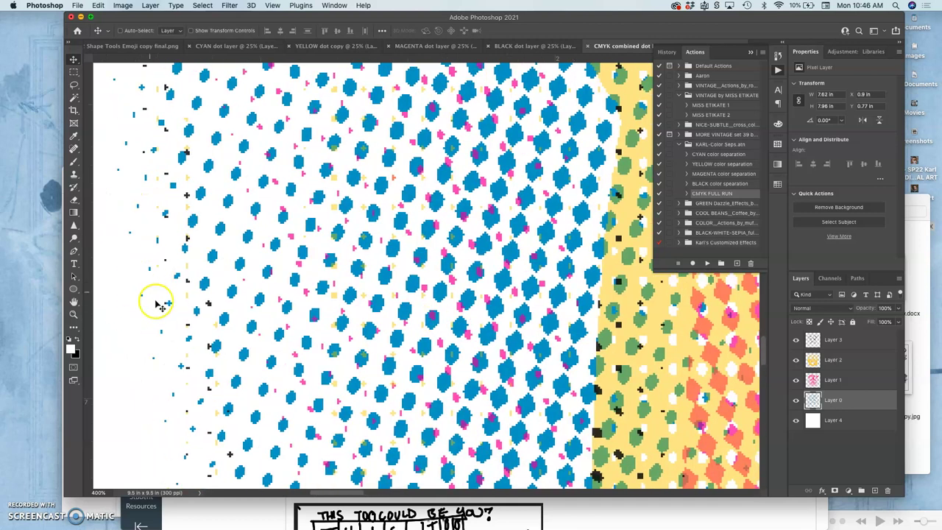
key("super+minus")
key("super+minus")
key("super+minus")
key("super+minus")
key("super+minus")
key("super+minus")
key("super+minus")
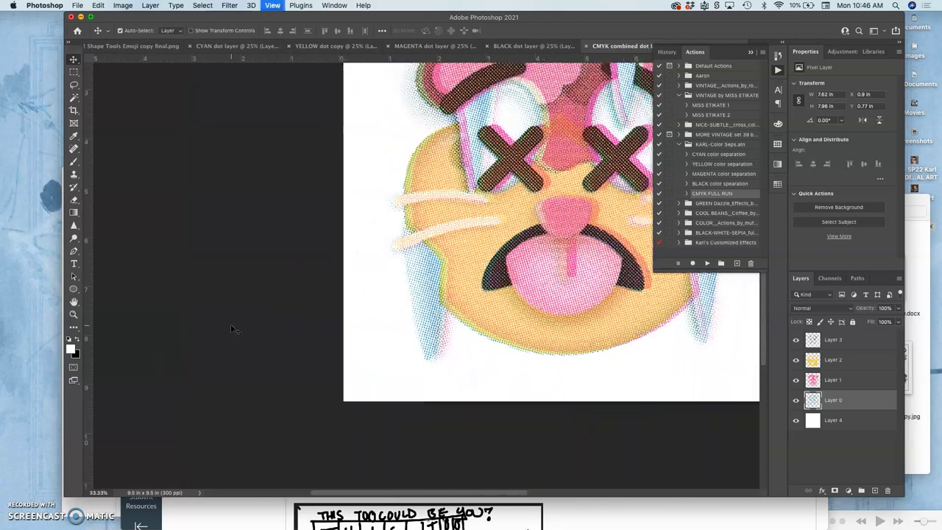